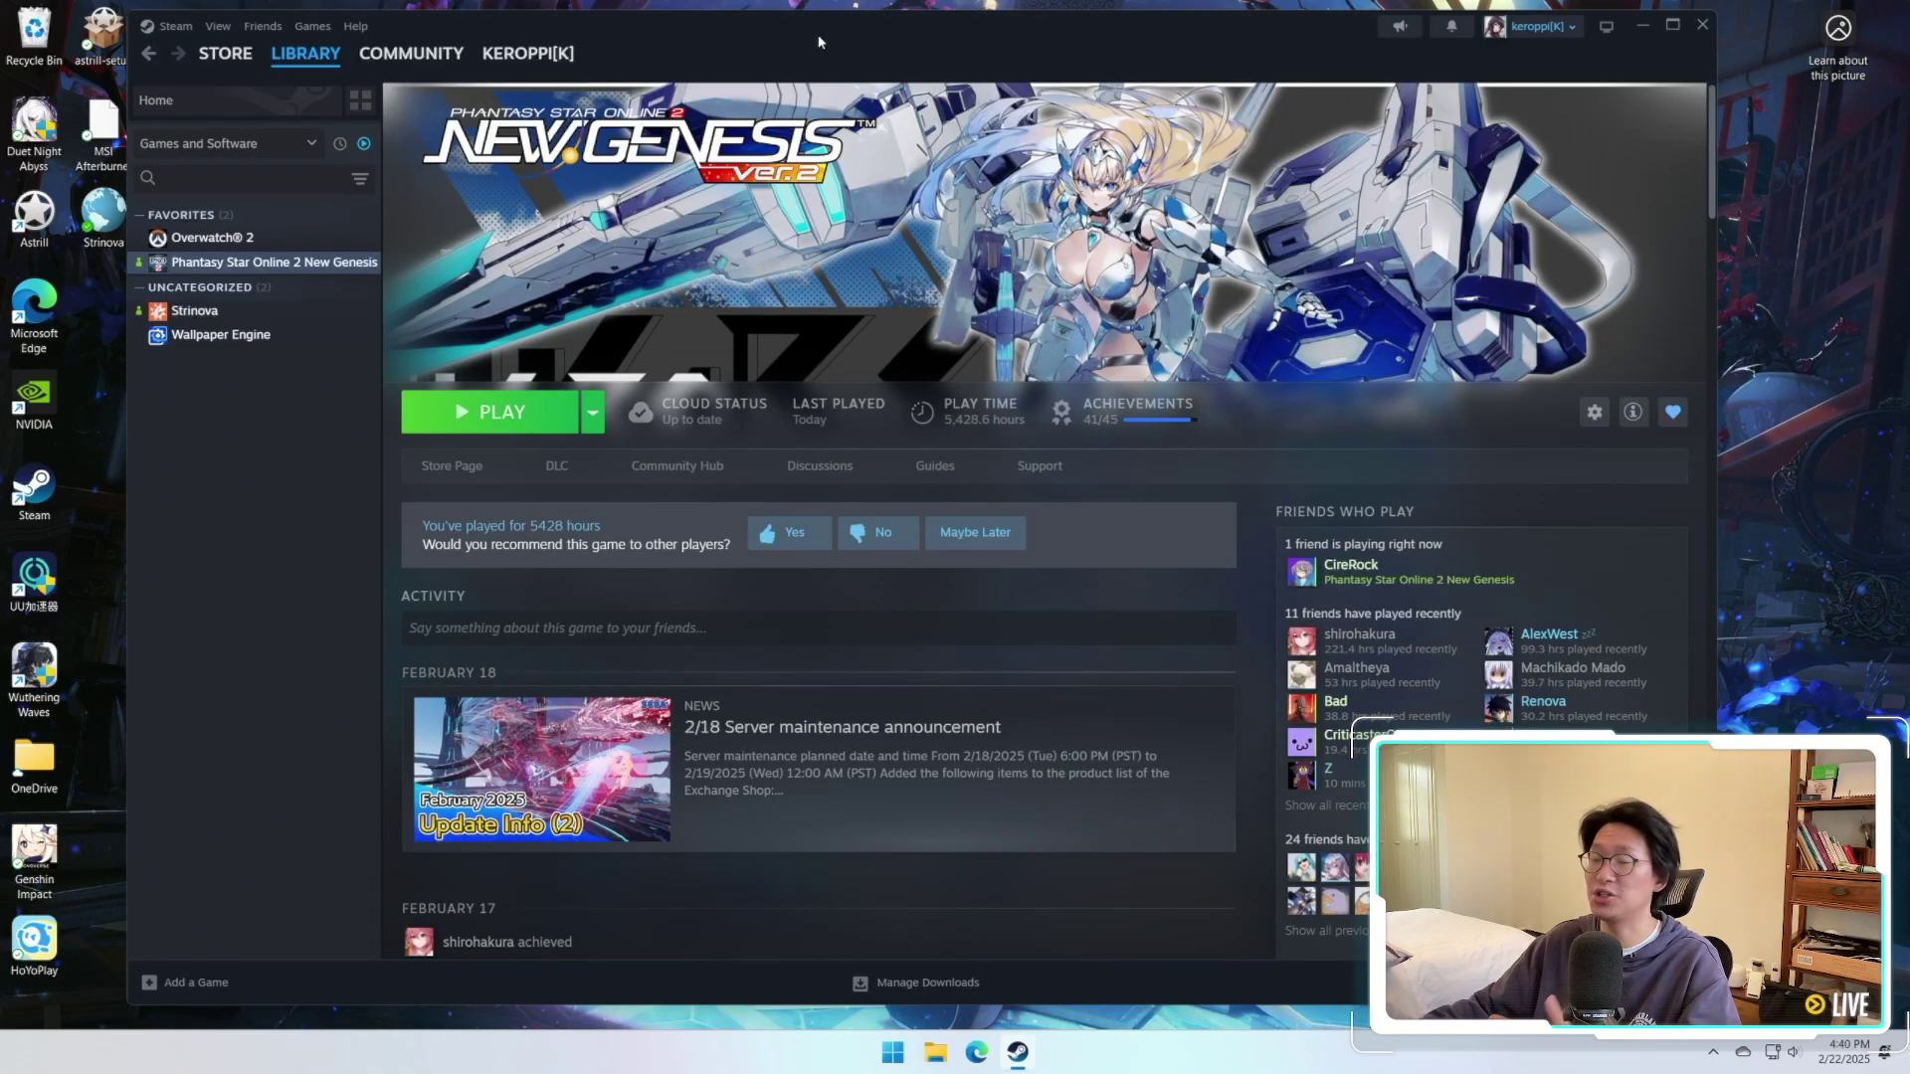
Start Phantasy Star Online 2 New Genesis from Steam and approve the User Account Control prompt.
{"action": "left_click", "coordinate": [502, 413]}
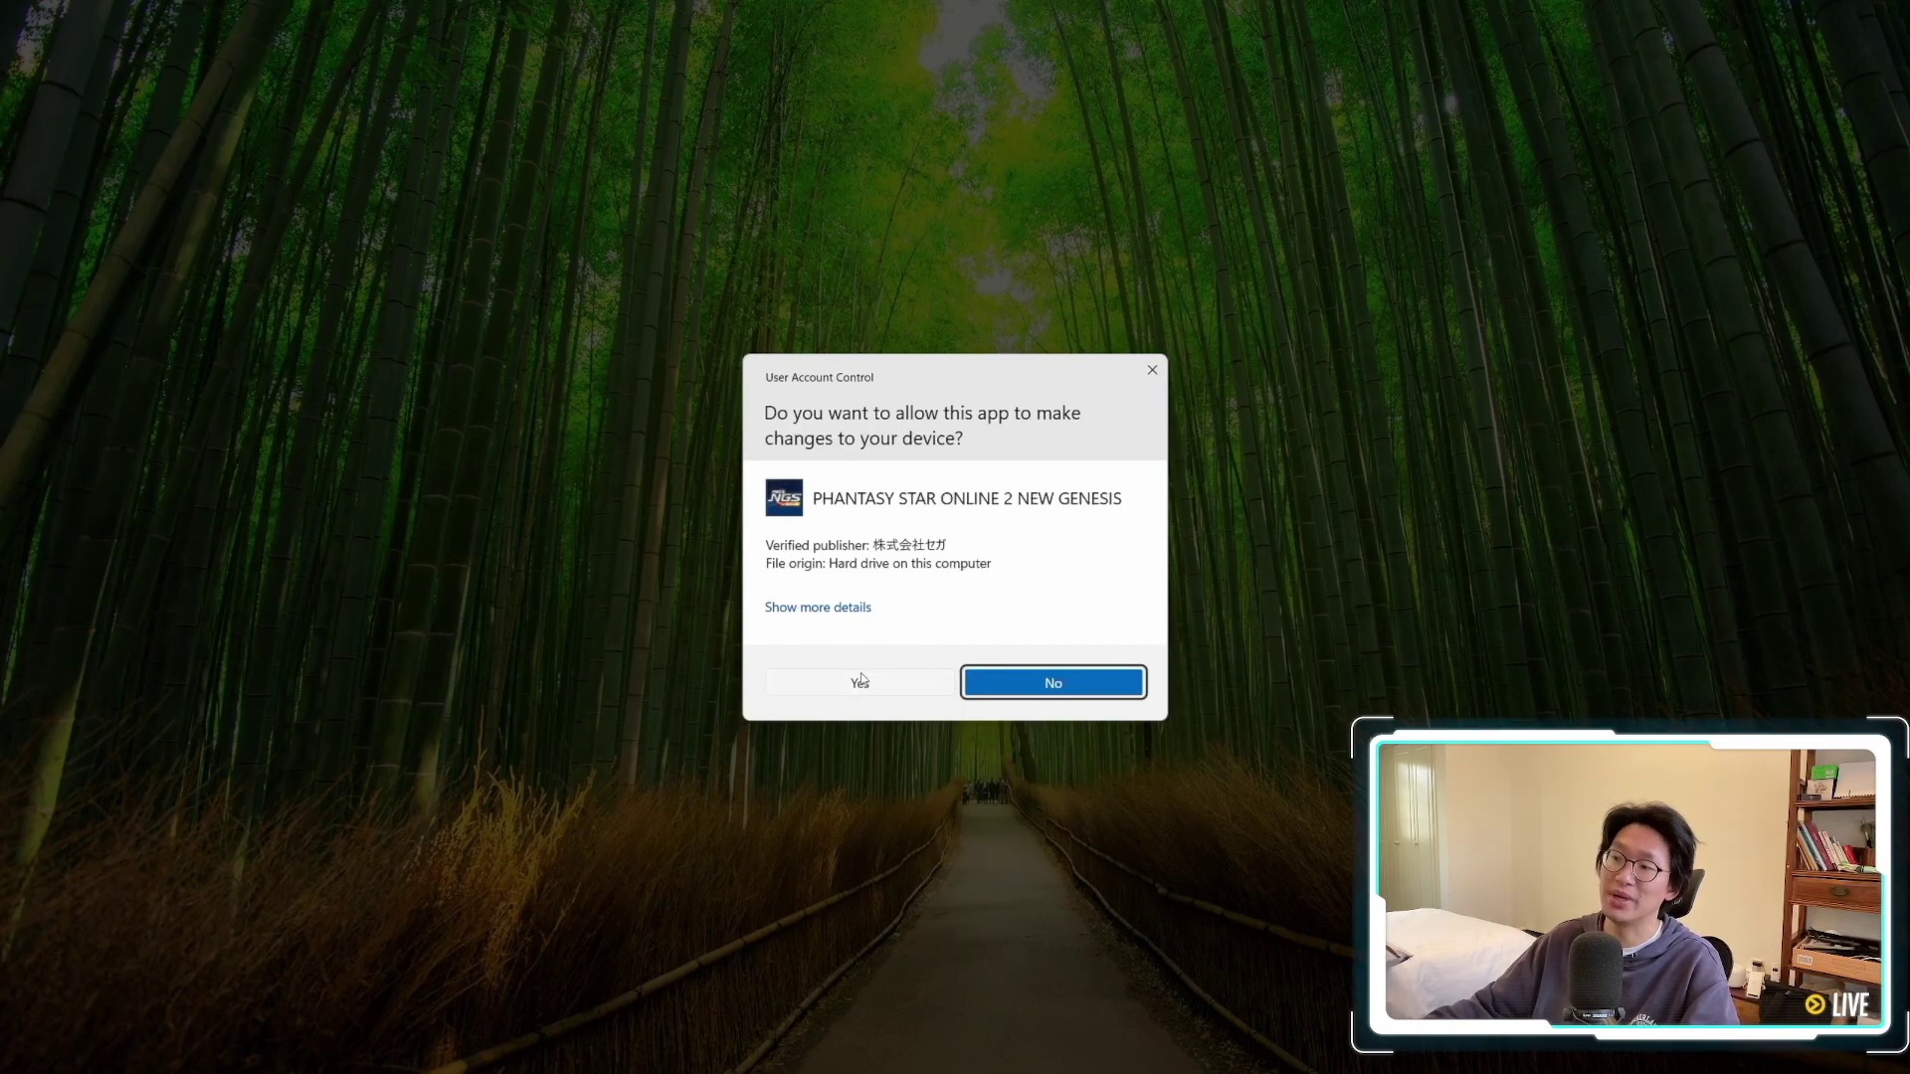
{"action": "left_click", "coordinate": [860, 684]}
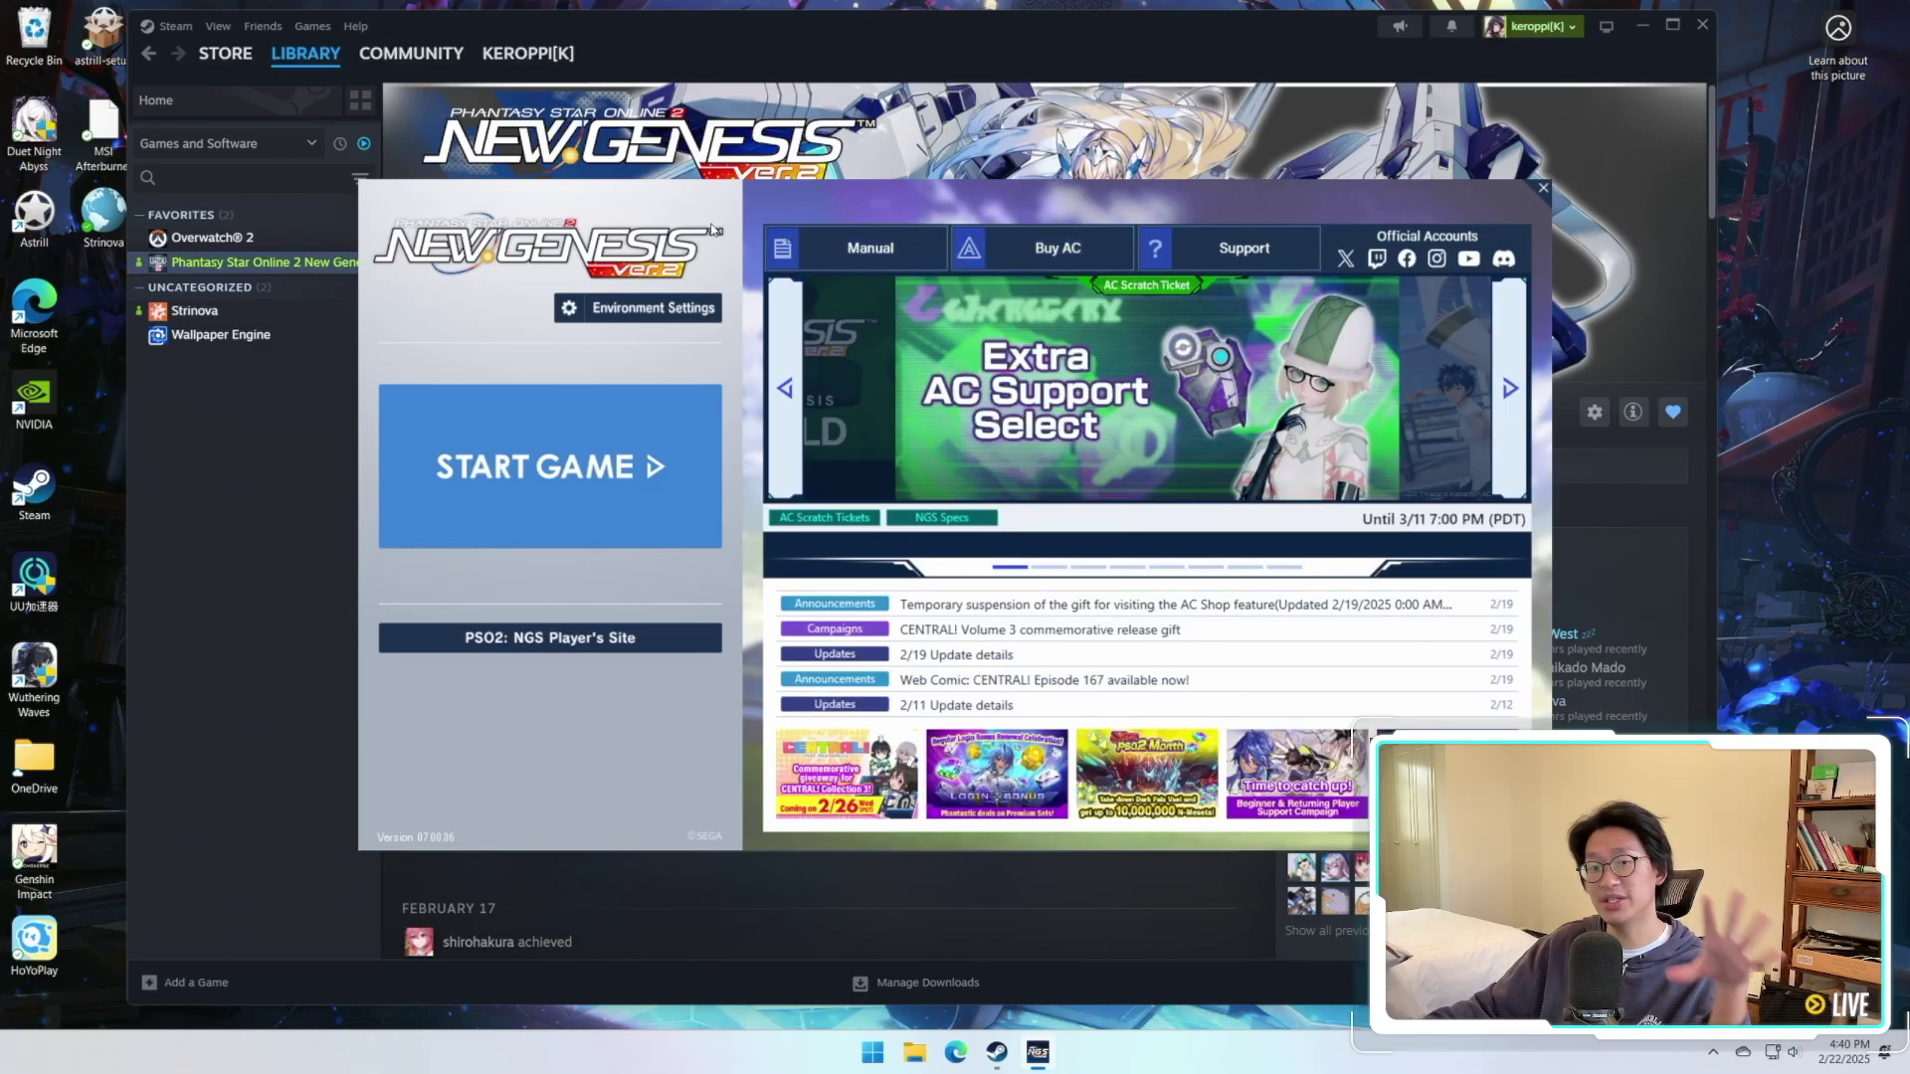
In Environment Settings, confirm the 2560*1440 (16:9) screen size, then untick Select Screen Size.
{"action": "left_click", "coordinate": [662, 316]}
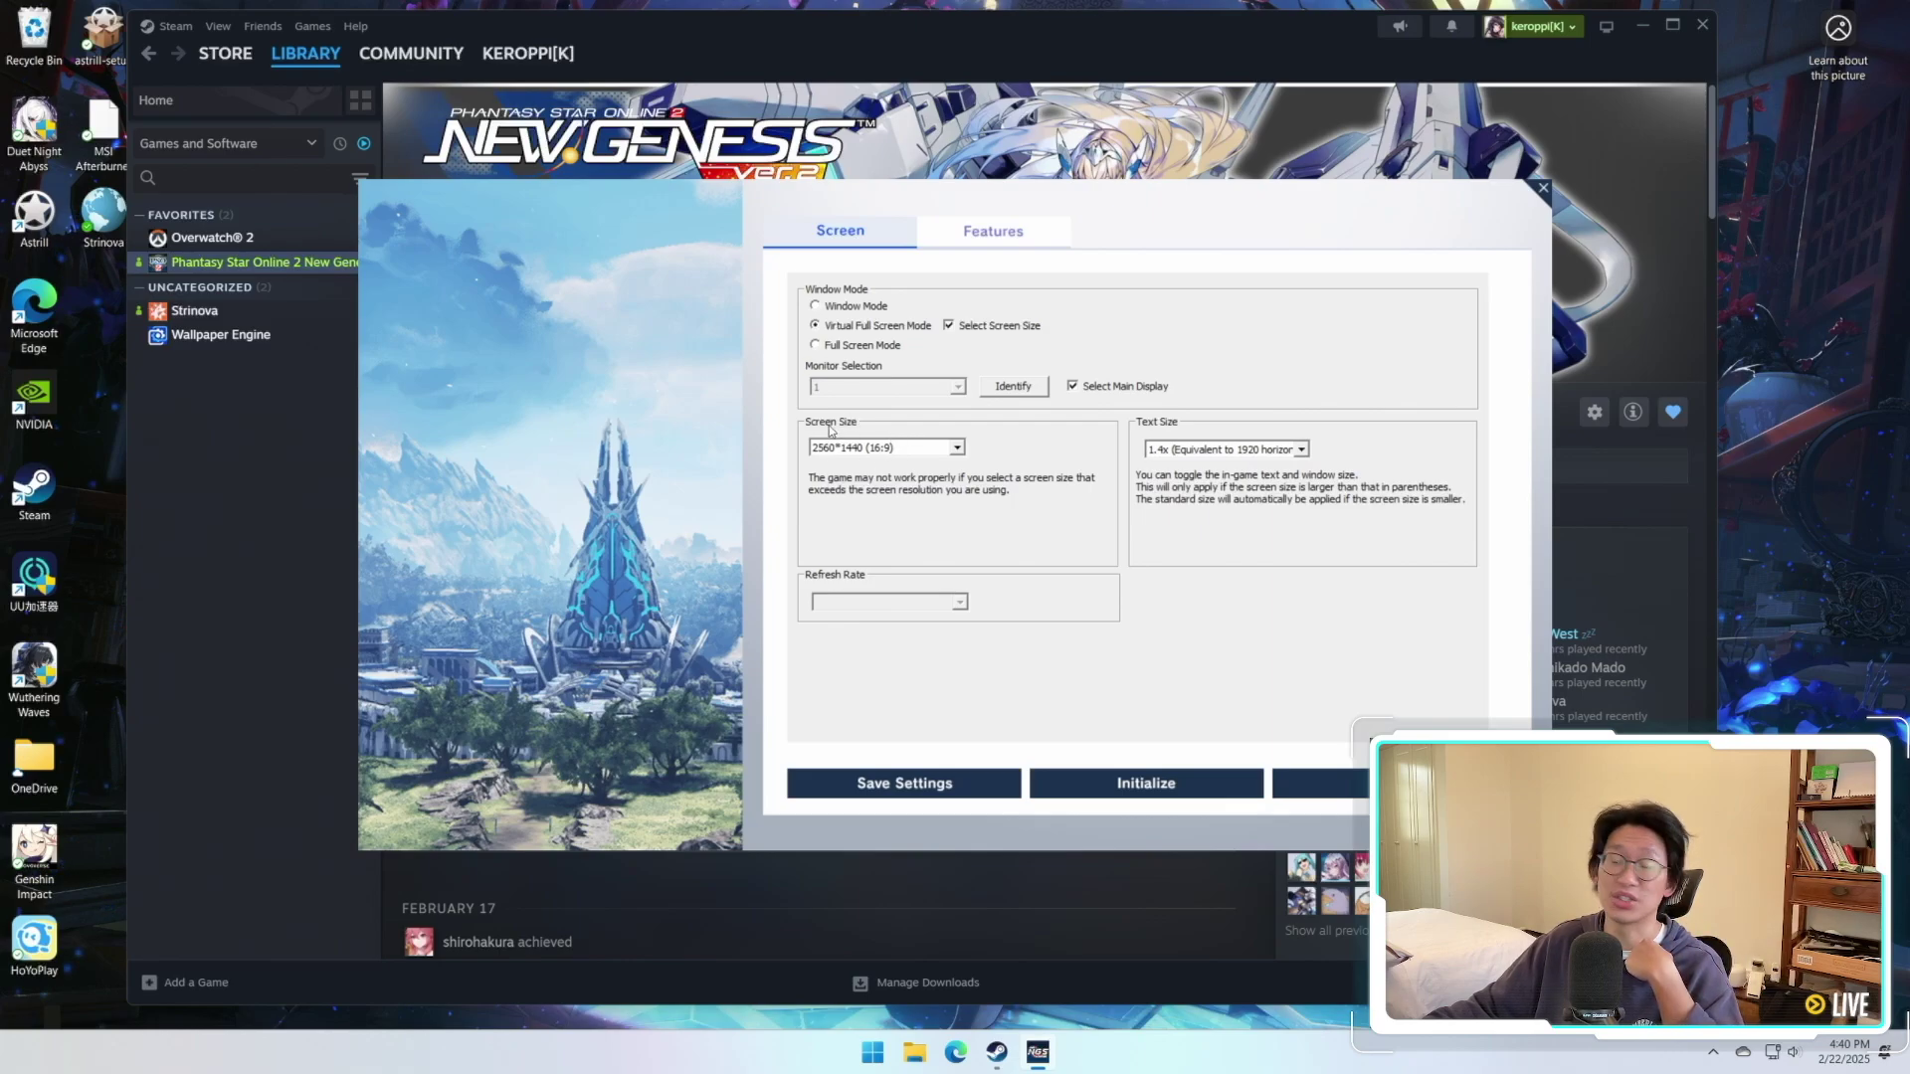
{"action": "left_click", "coordinate": [950, 451]}
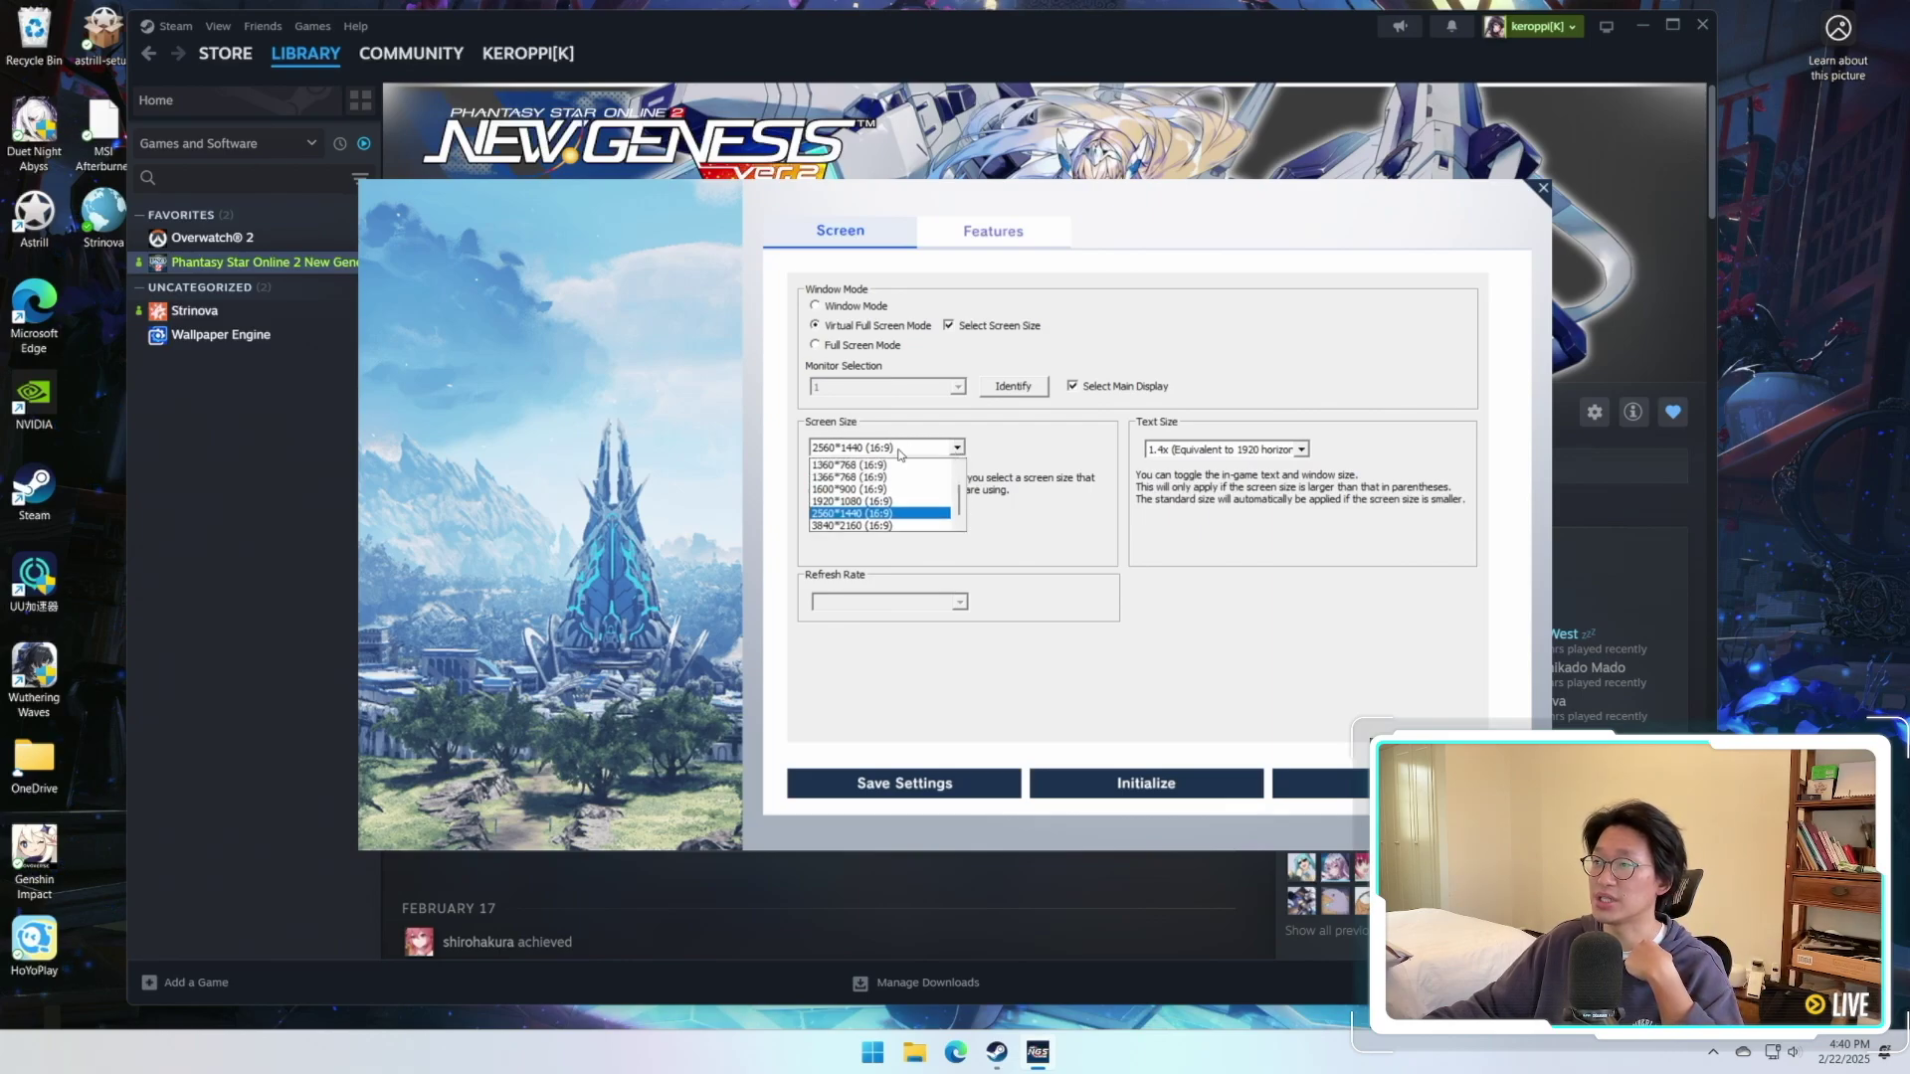
{"action": "left_click", "coordinate": [925, 513]}
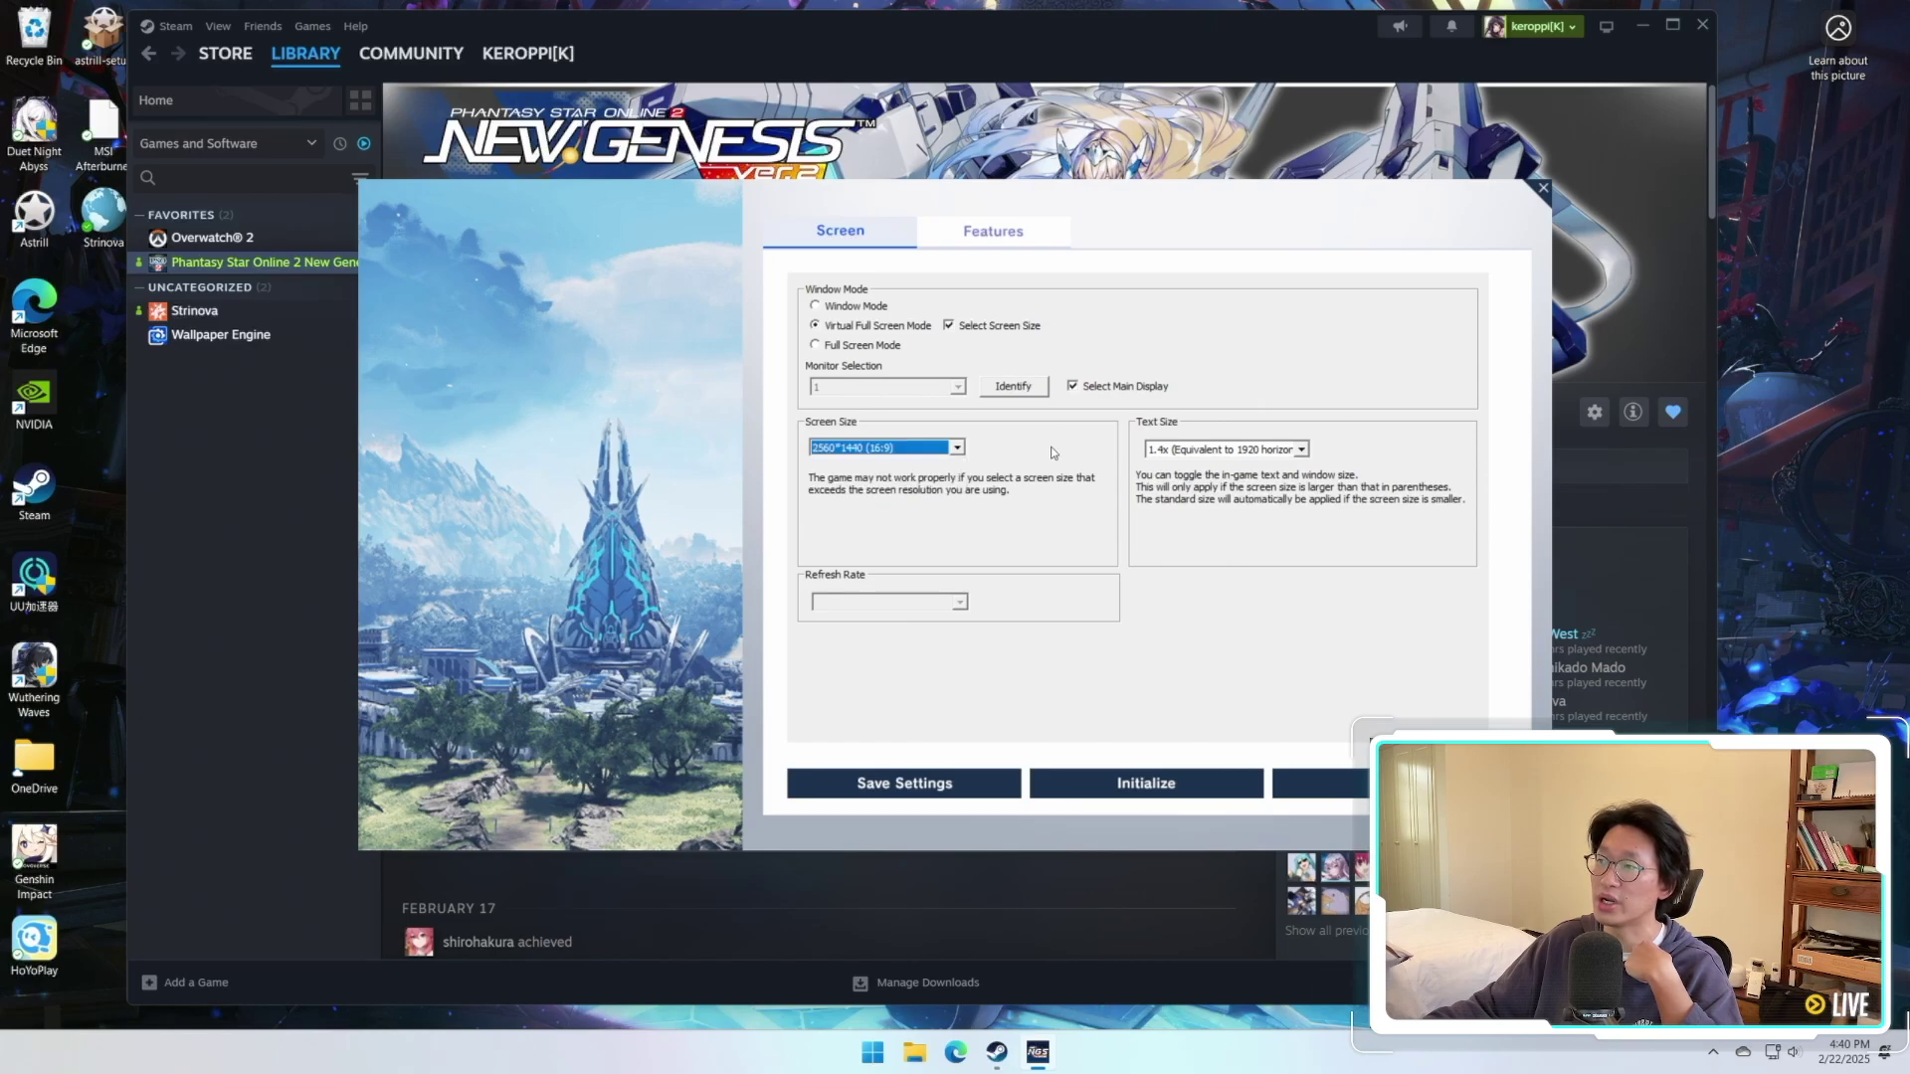
{"action": "left_click", "coordinate": [949, 327]}
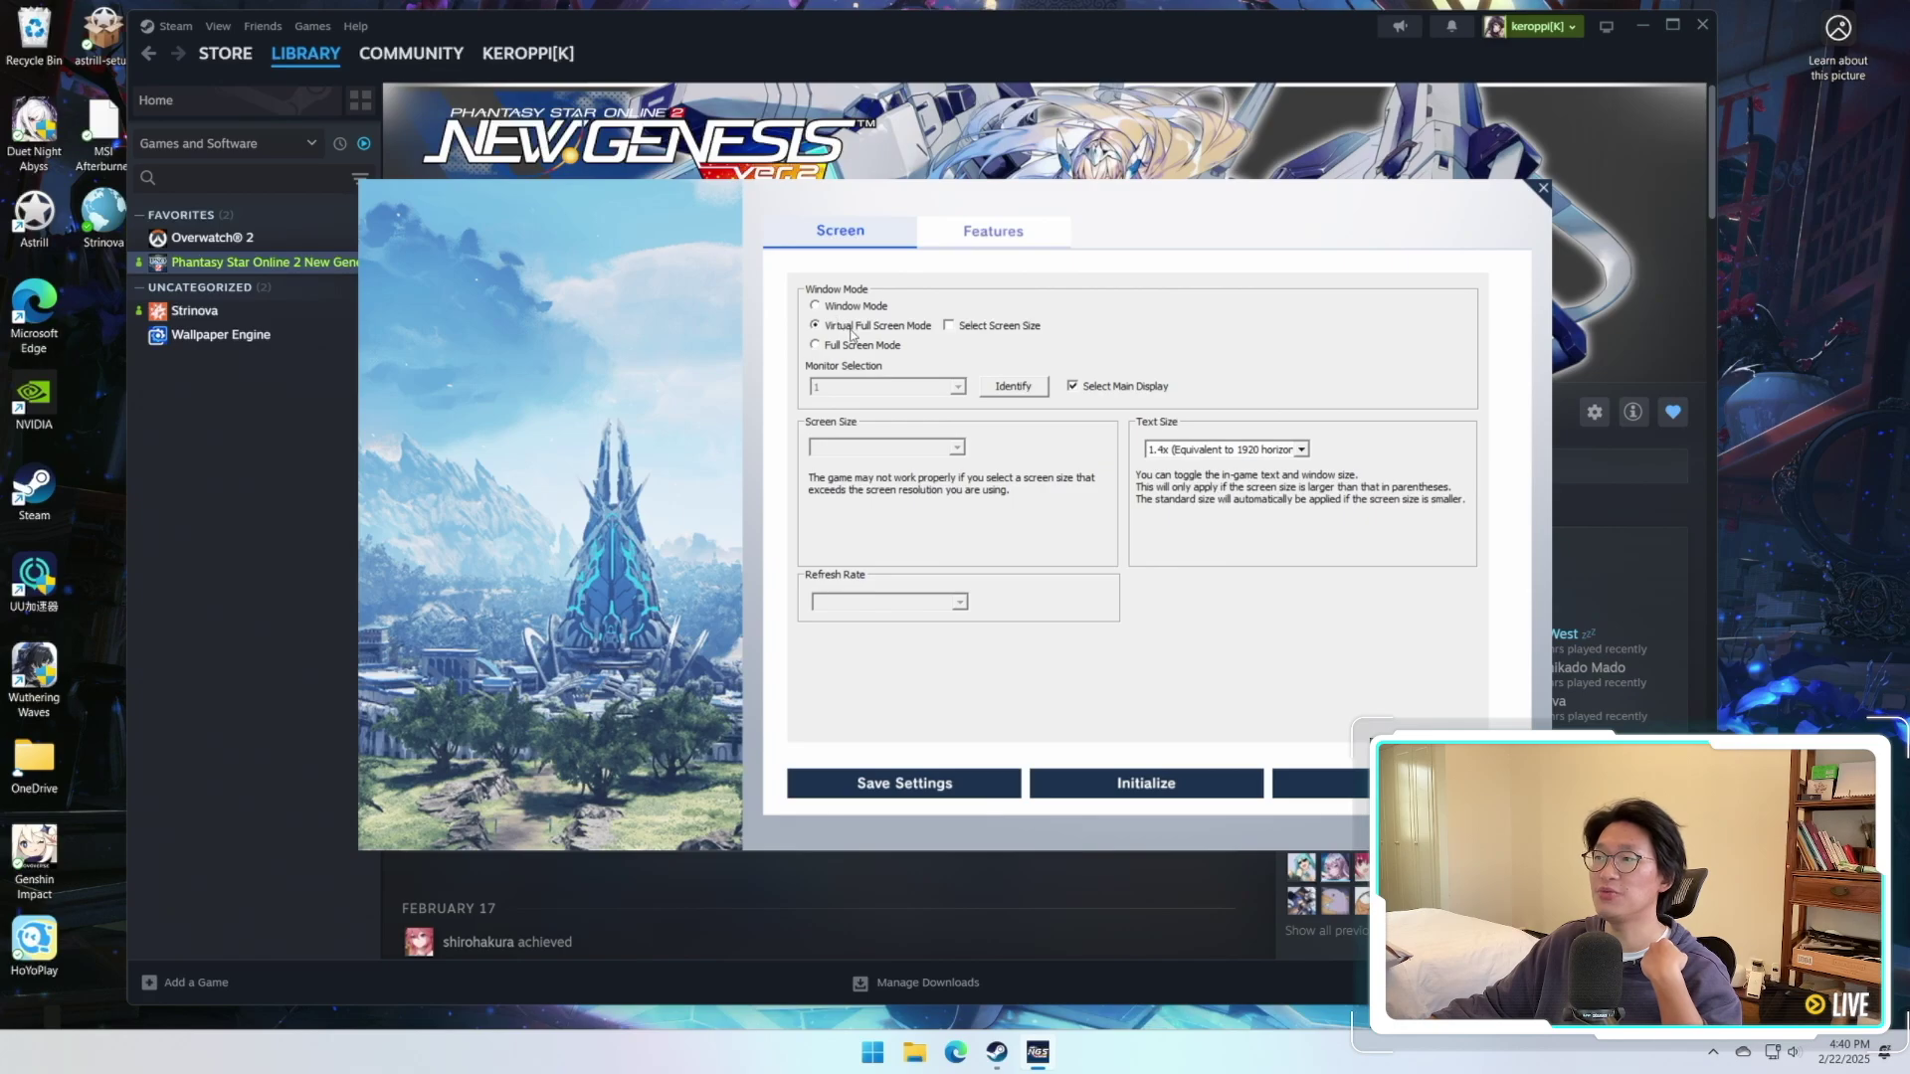
Re-tick Select Screen Size, keep 1.4x text size, and choose Full Screen Mode at 165Hz.
{"action": "left_click", "coordinate": [973, 332]}
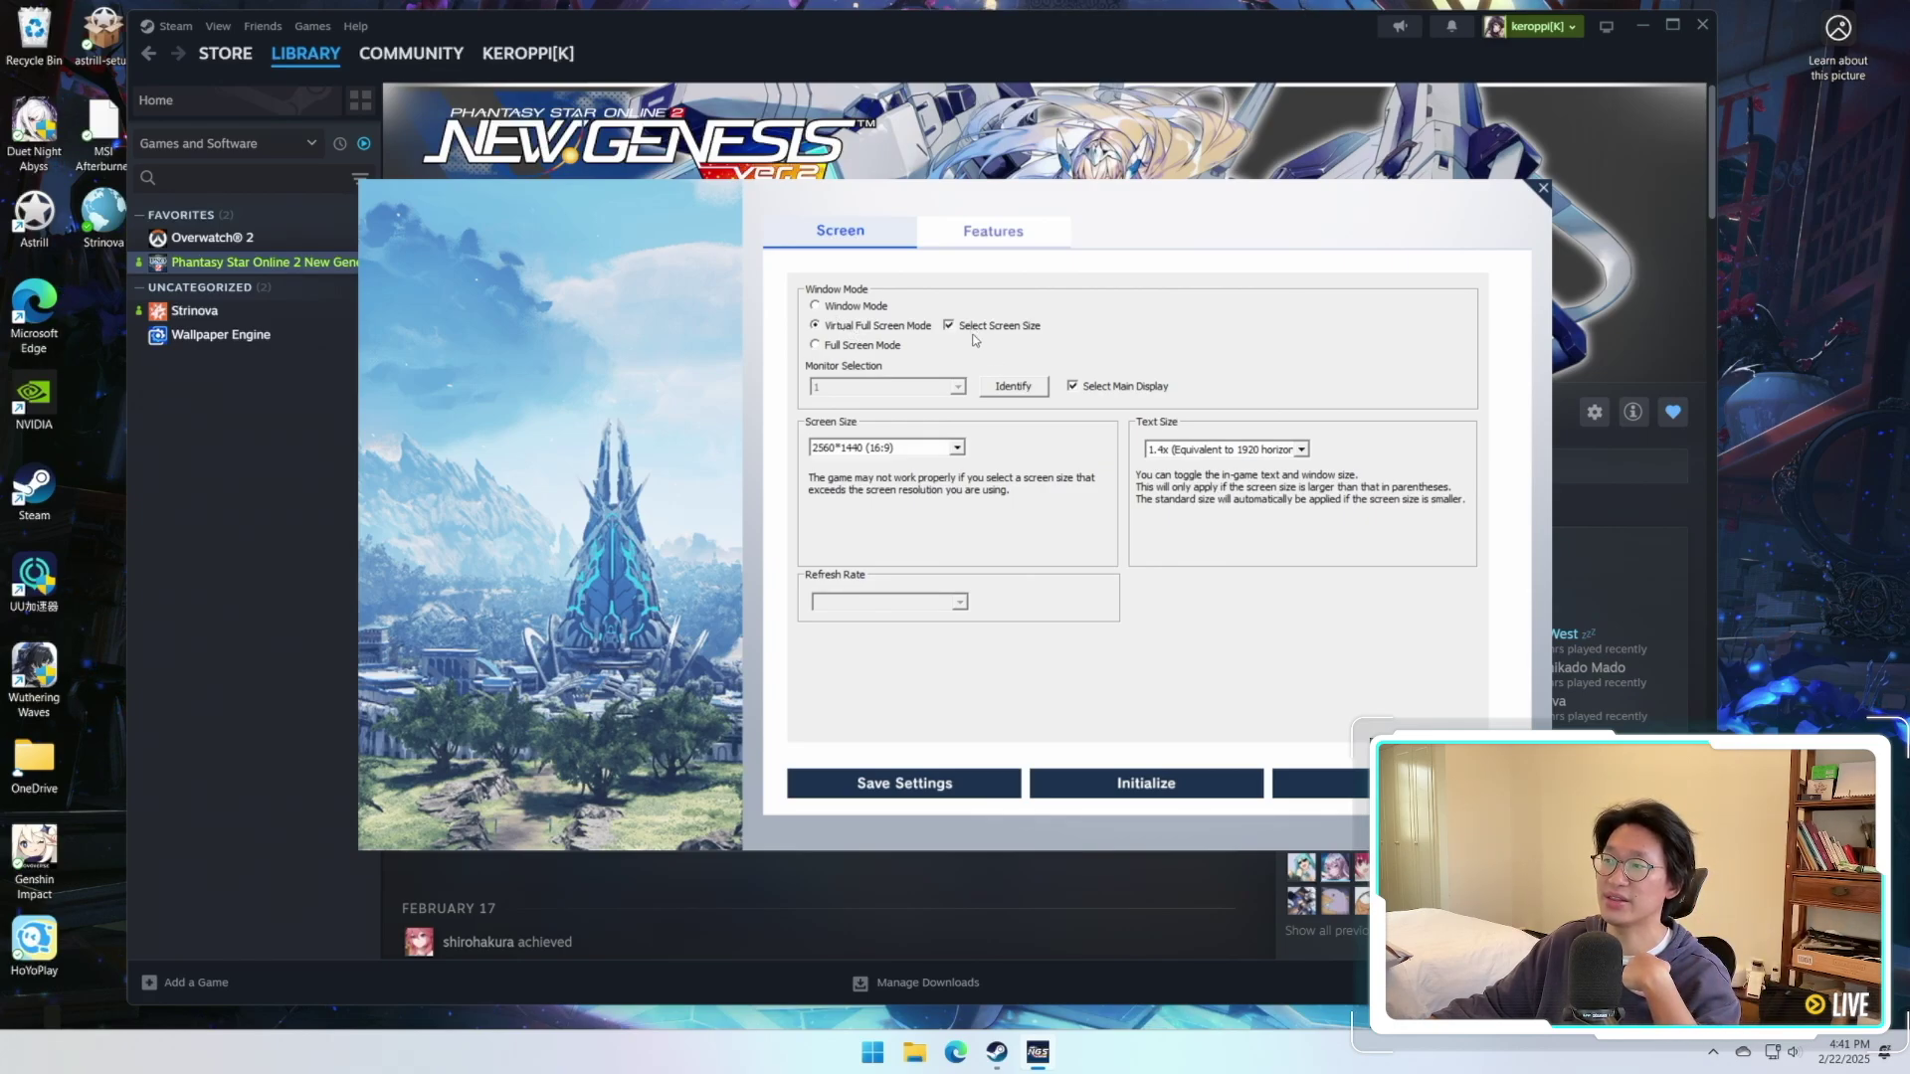
{"action": "left_click", "coordinate": [1302, 453]}
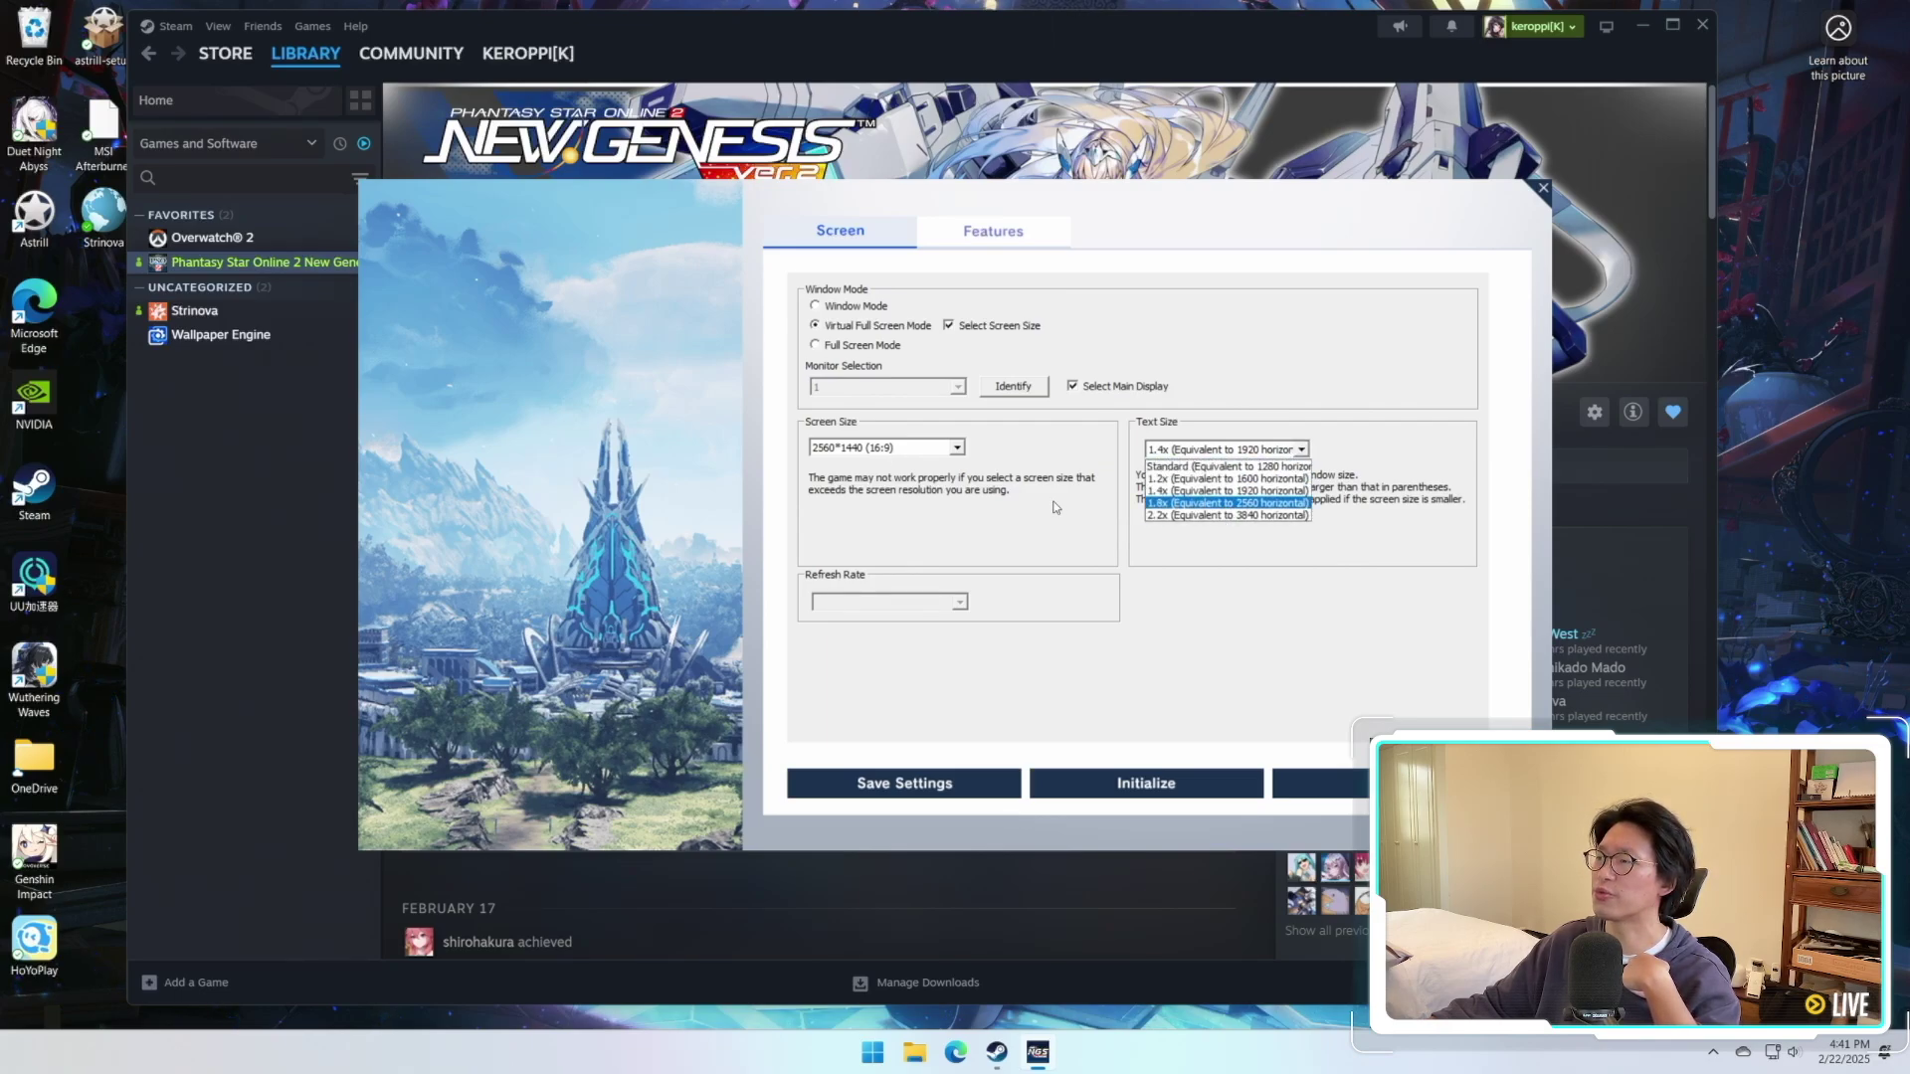
{"action": "left_click", "coordinate": [1227, 491]}
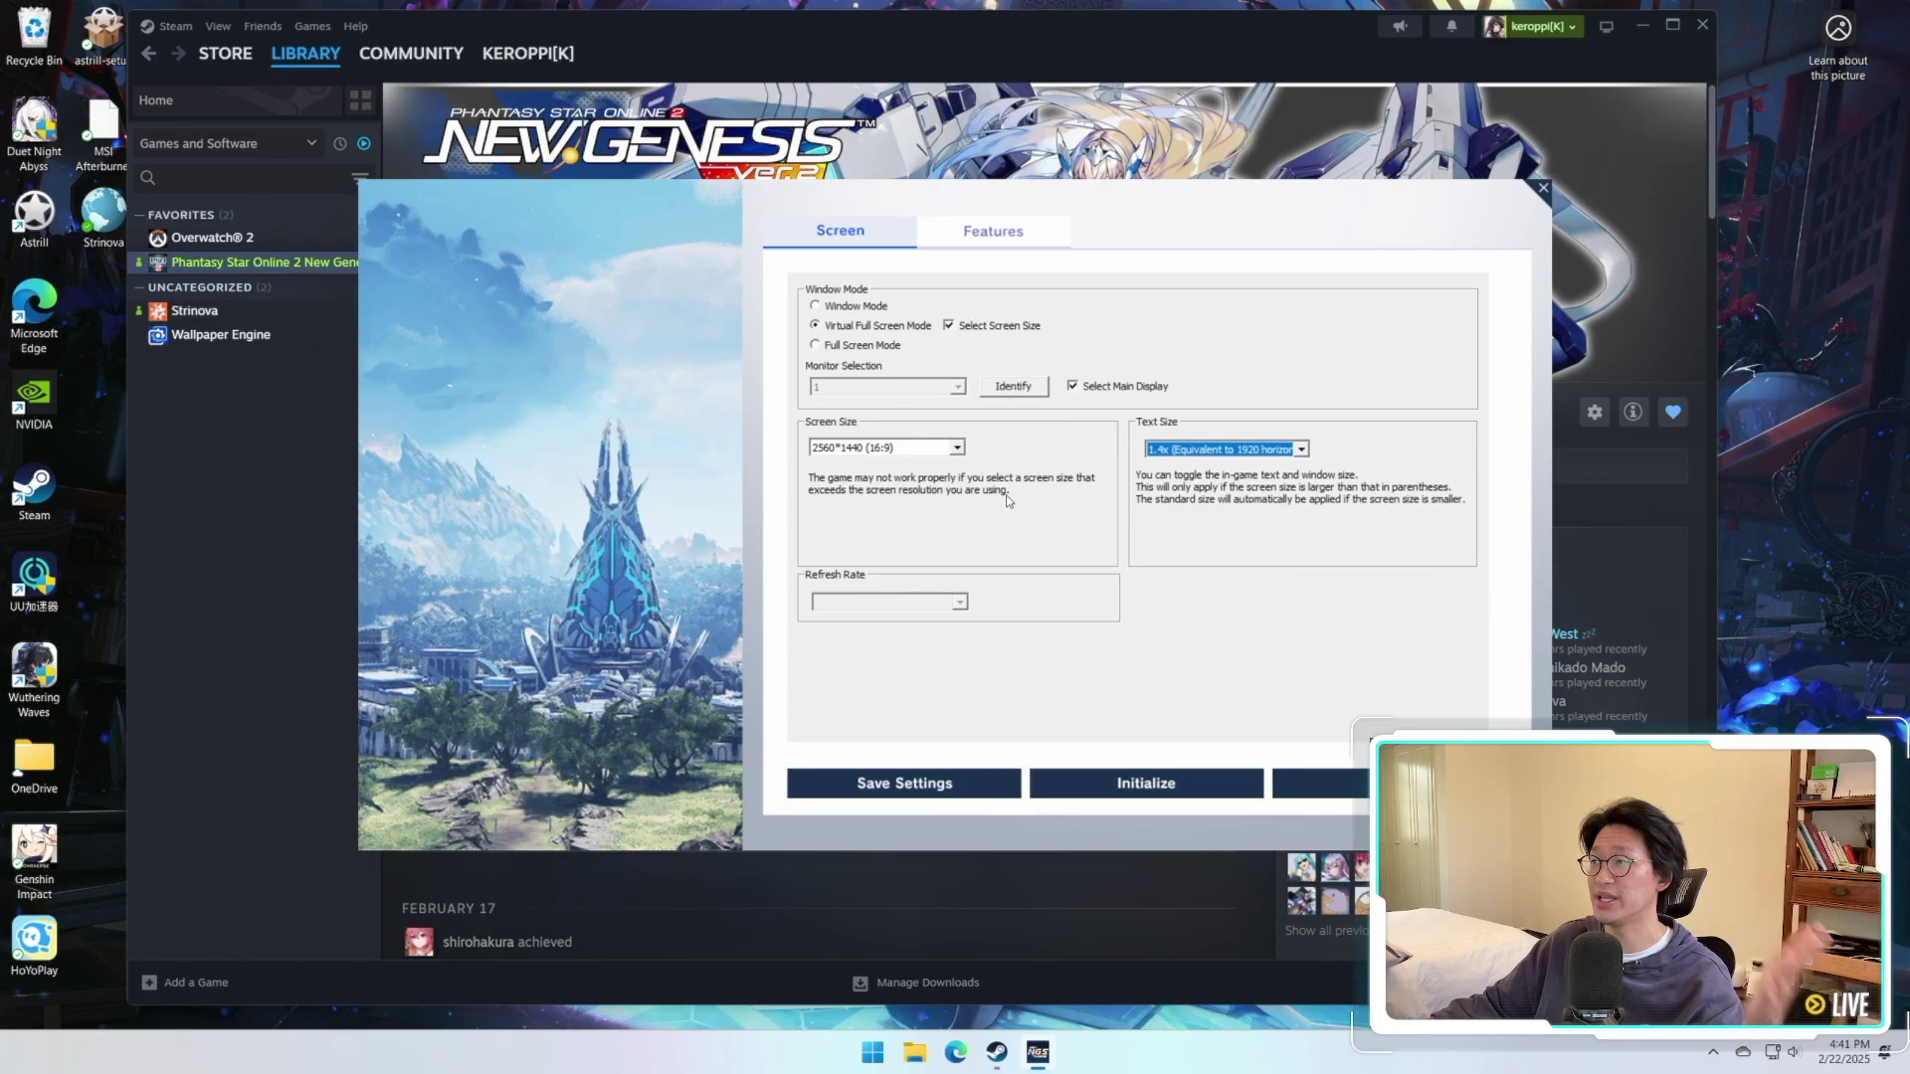
{"action": "left_click", "coordinate": [890, 346]}
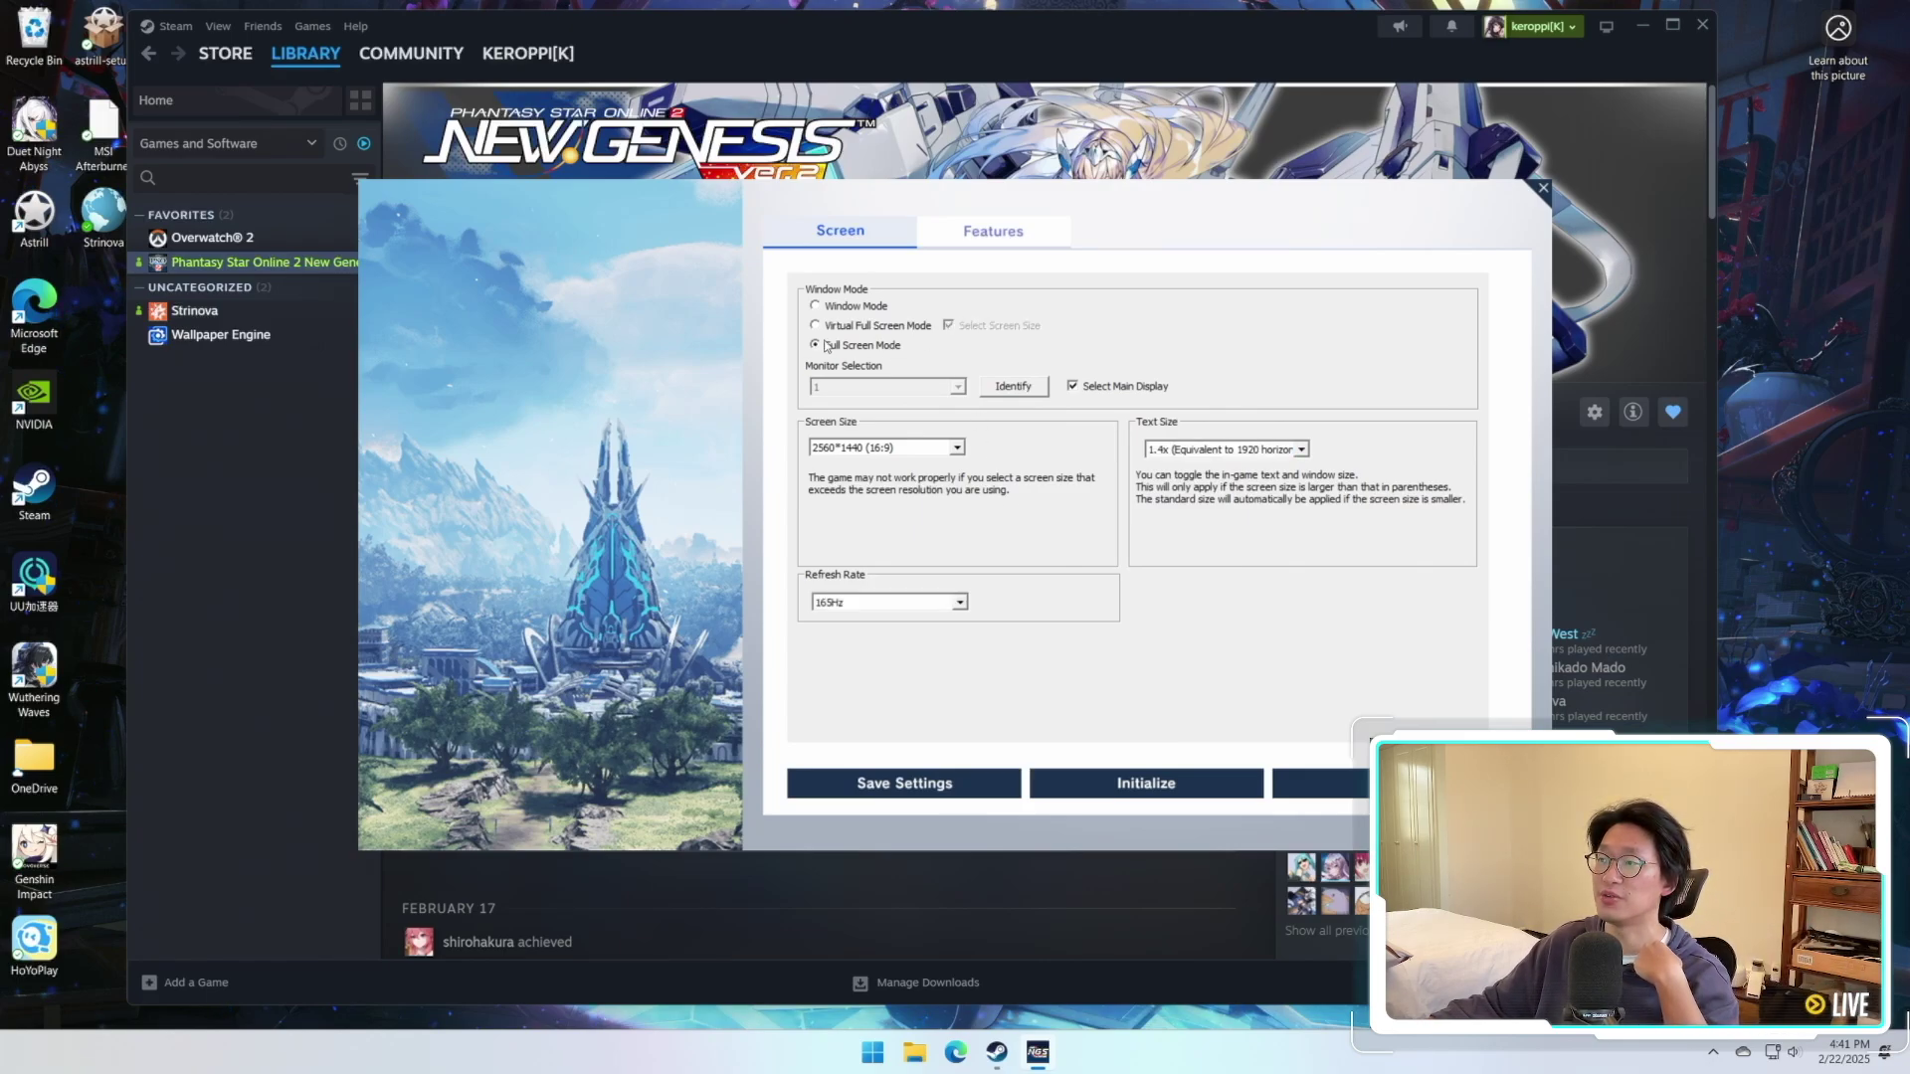
{"action": "left_click", "coordinate": [868, 604]}
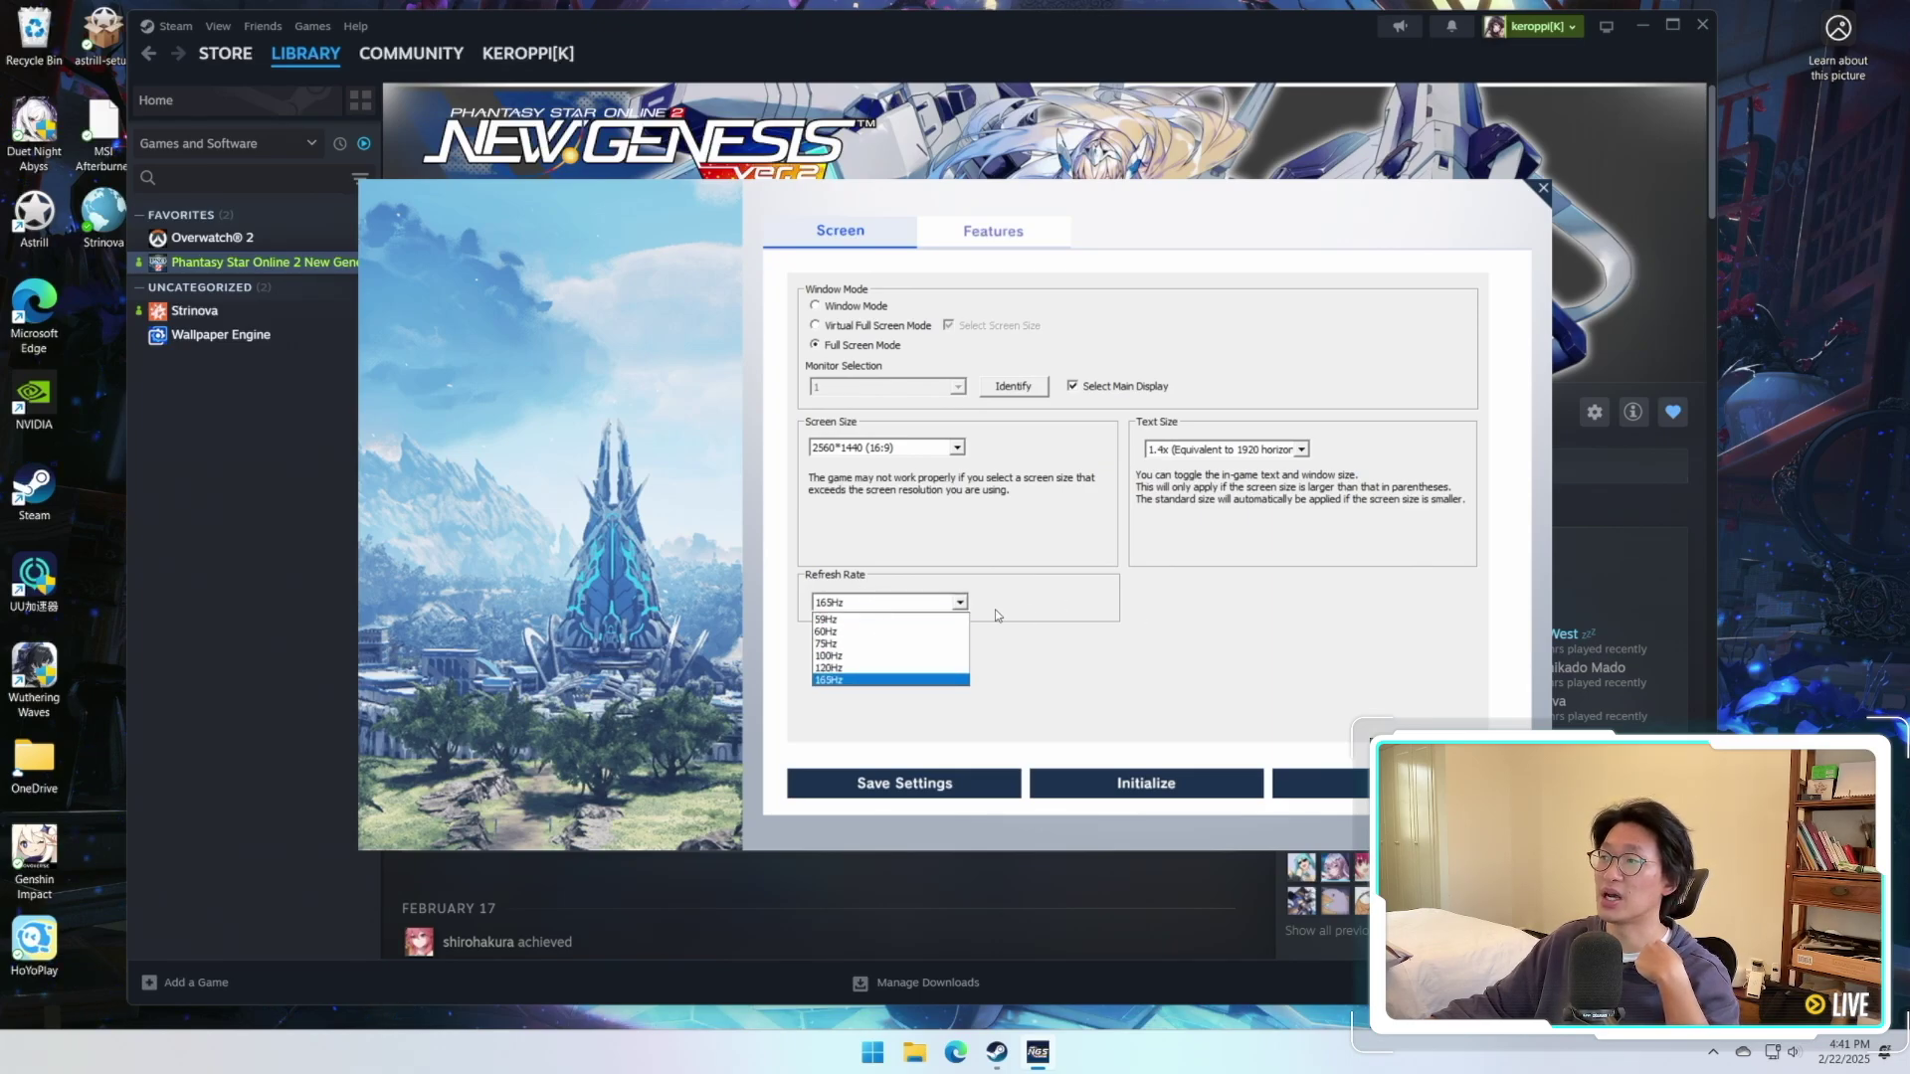
{"action": "left_click", "coordinate": [1031, 535]}
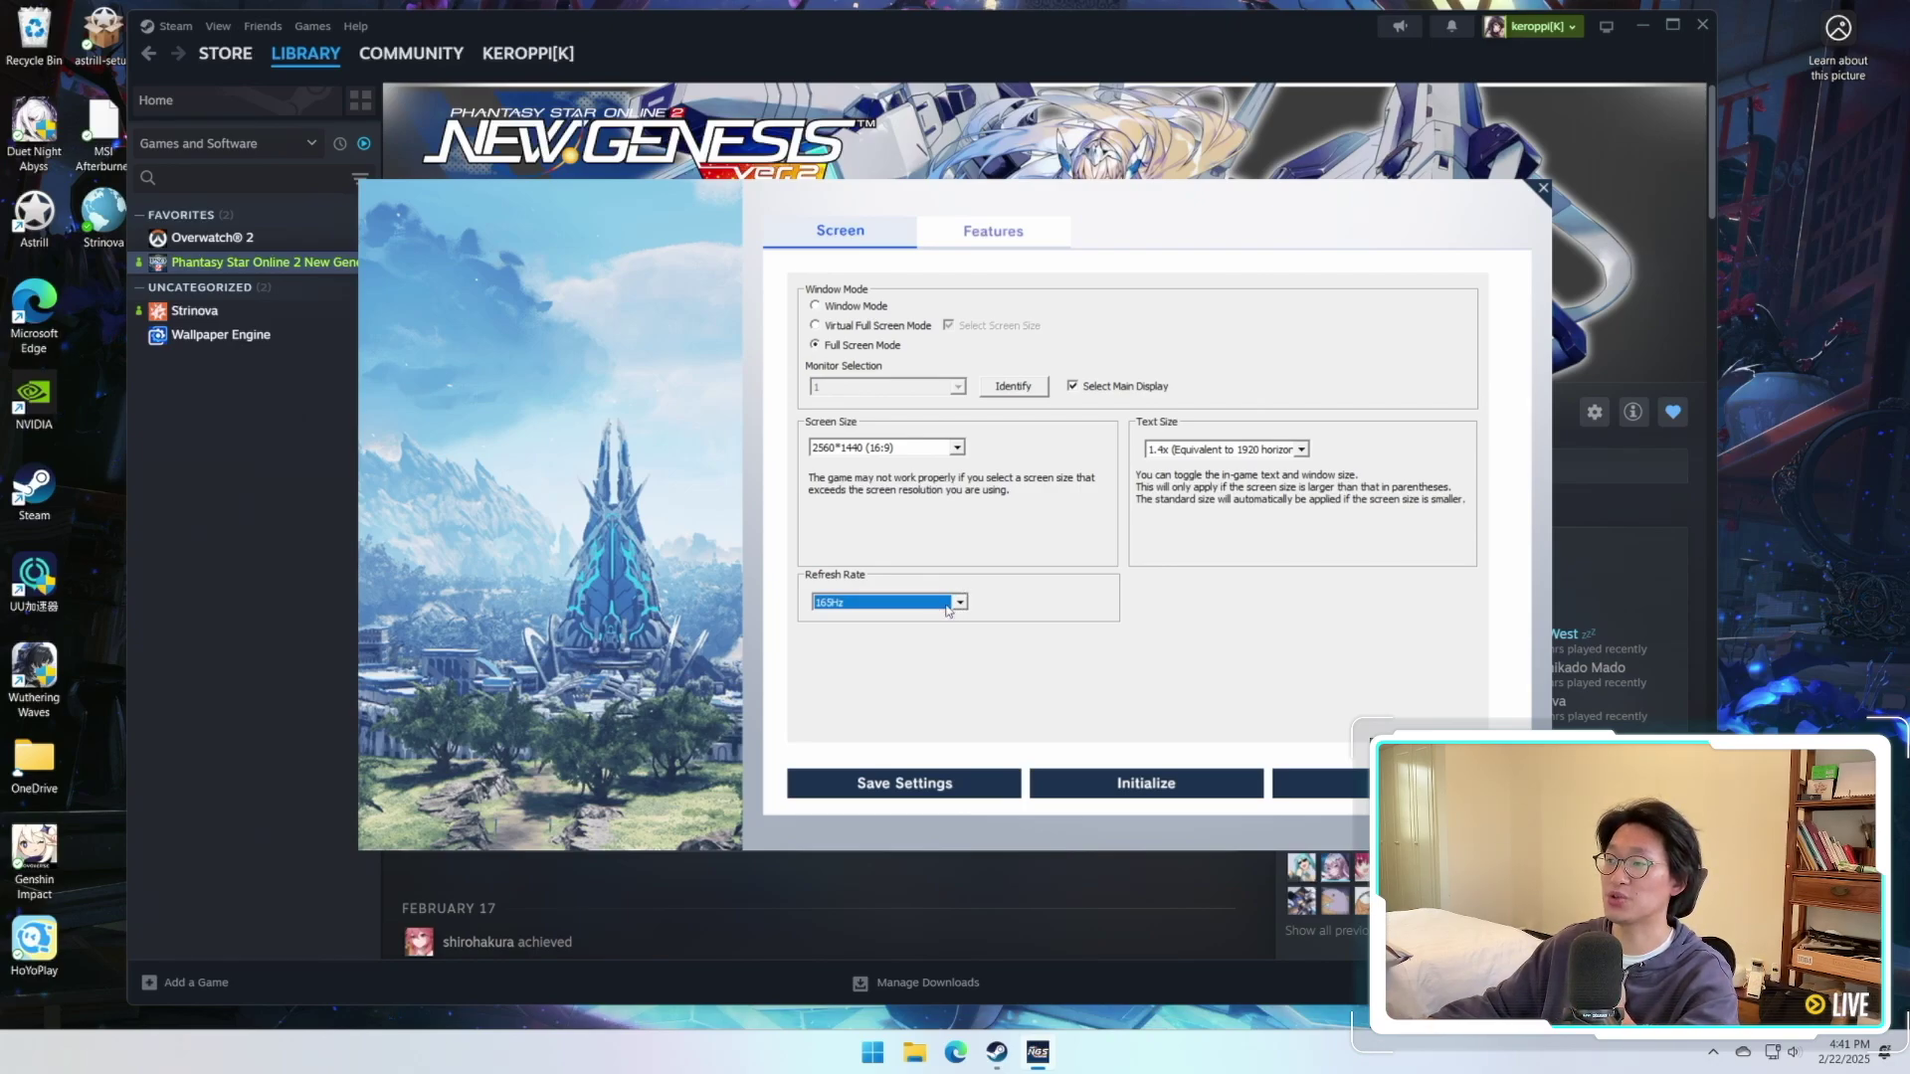
Switch back to Virtual Full Screen Mode, save the settings, and return to the launcher's main page.
{"action": "left_click", "coordinate": [862, 332]}
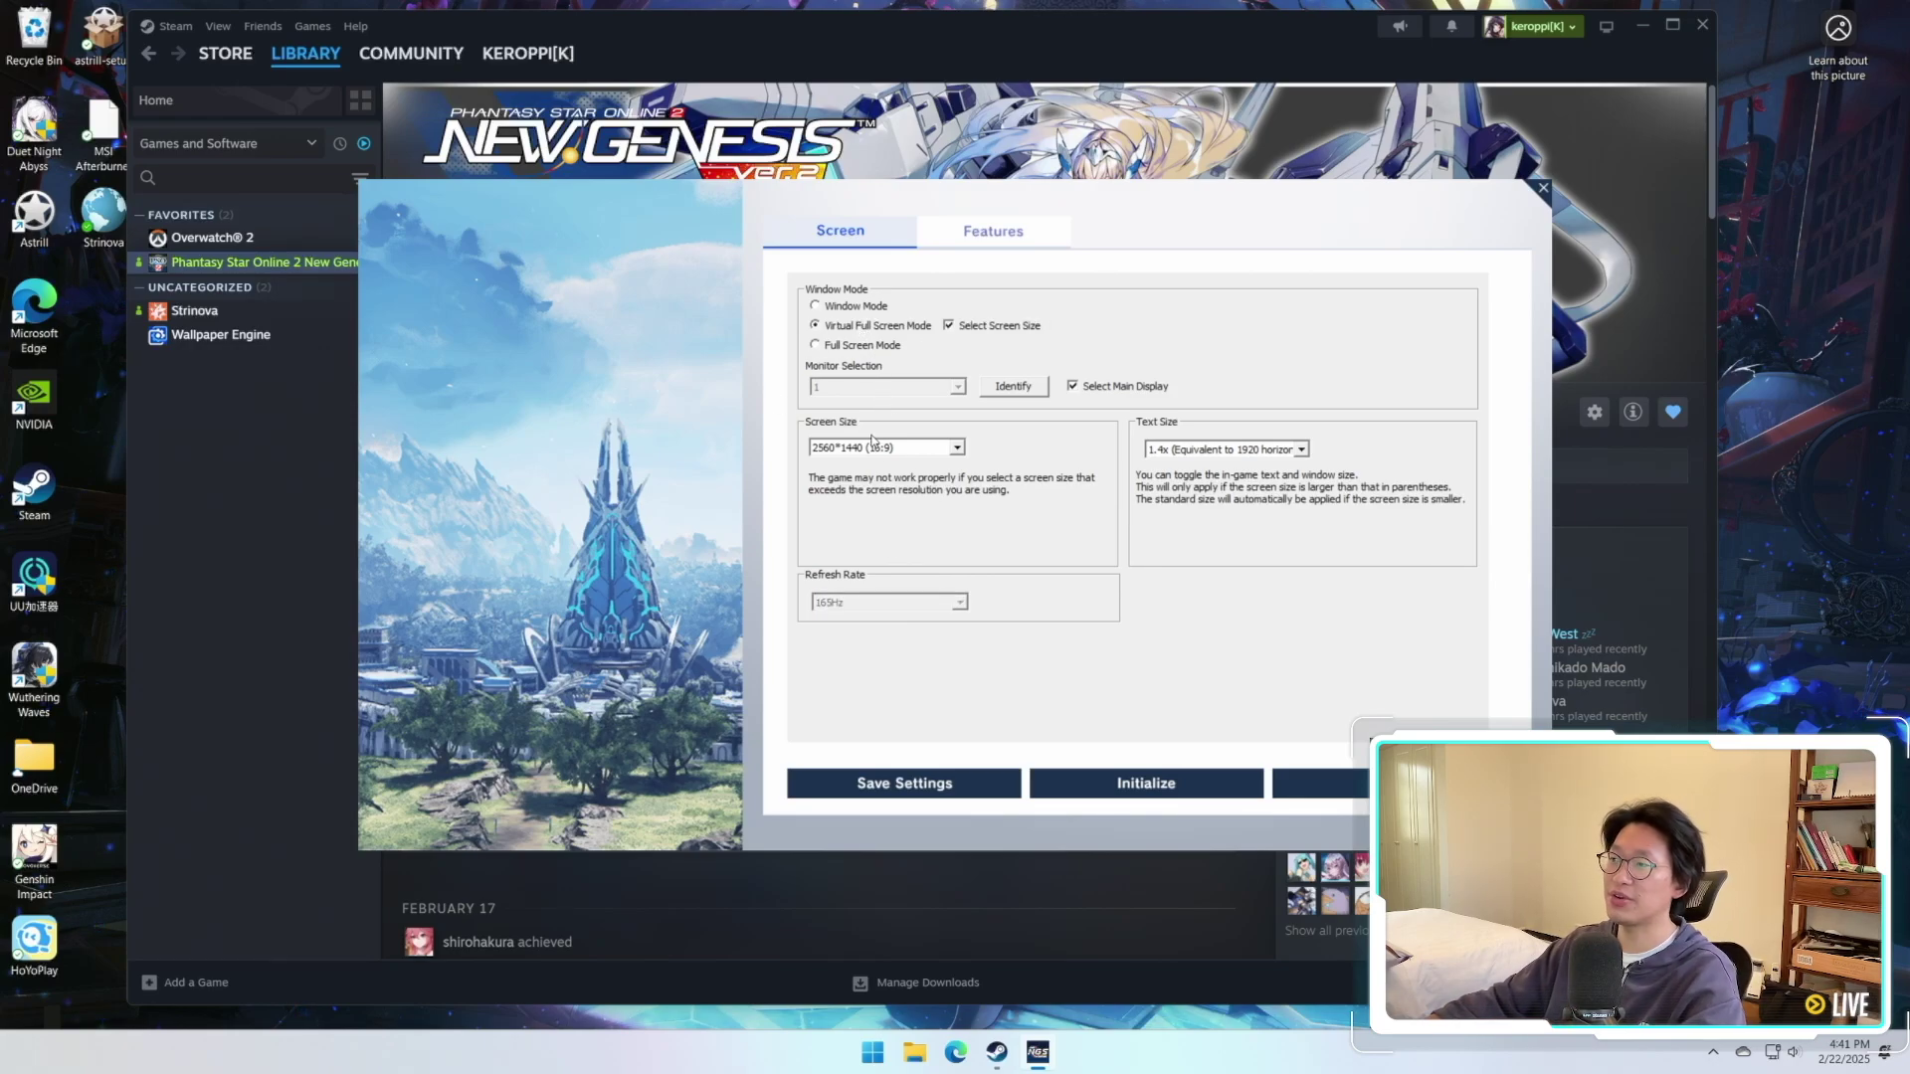
{"action": "left_click", "coordinate": [882, 793]}
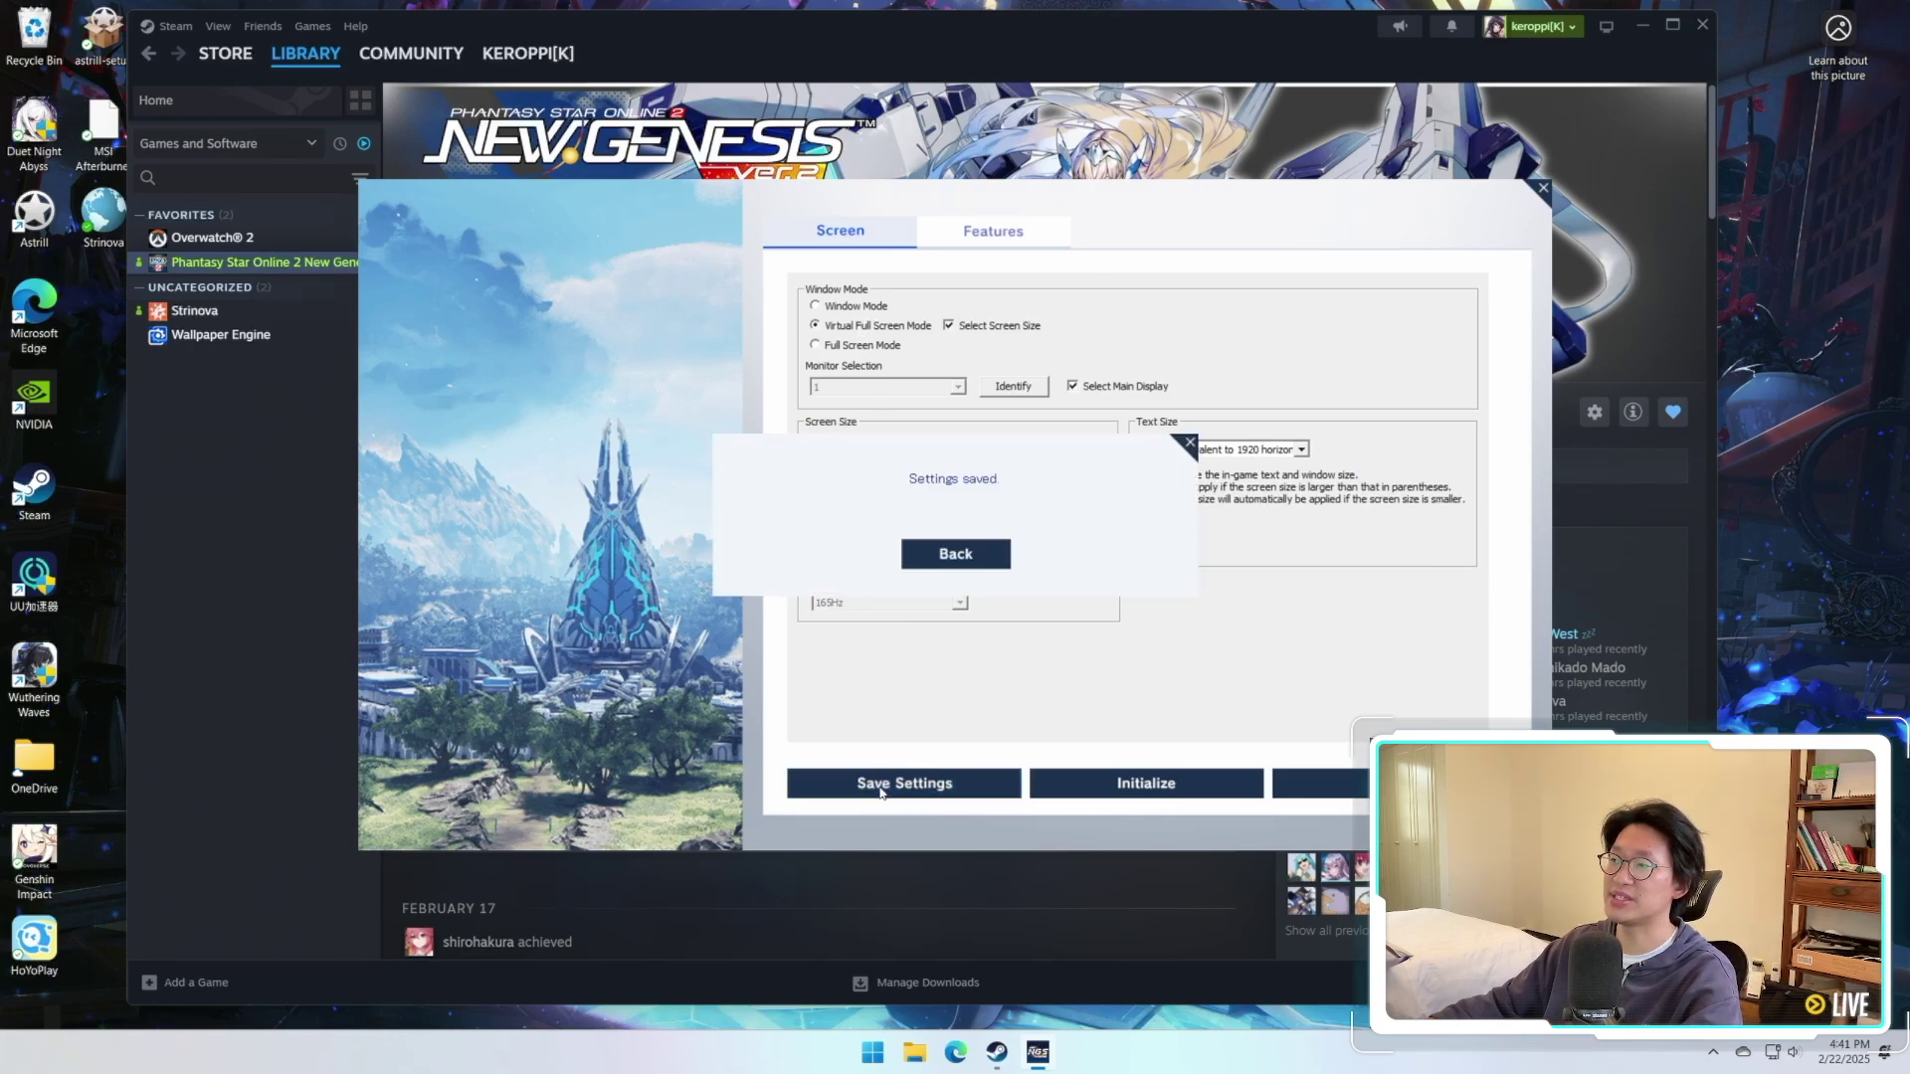
{"action": "left_click", "coordinate": [976, 554]}
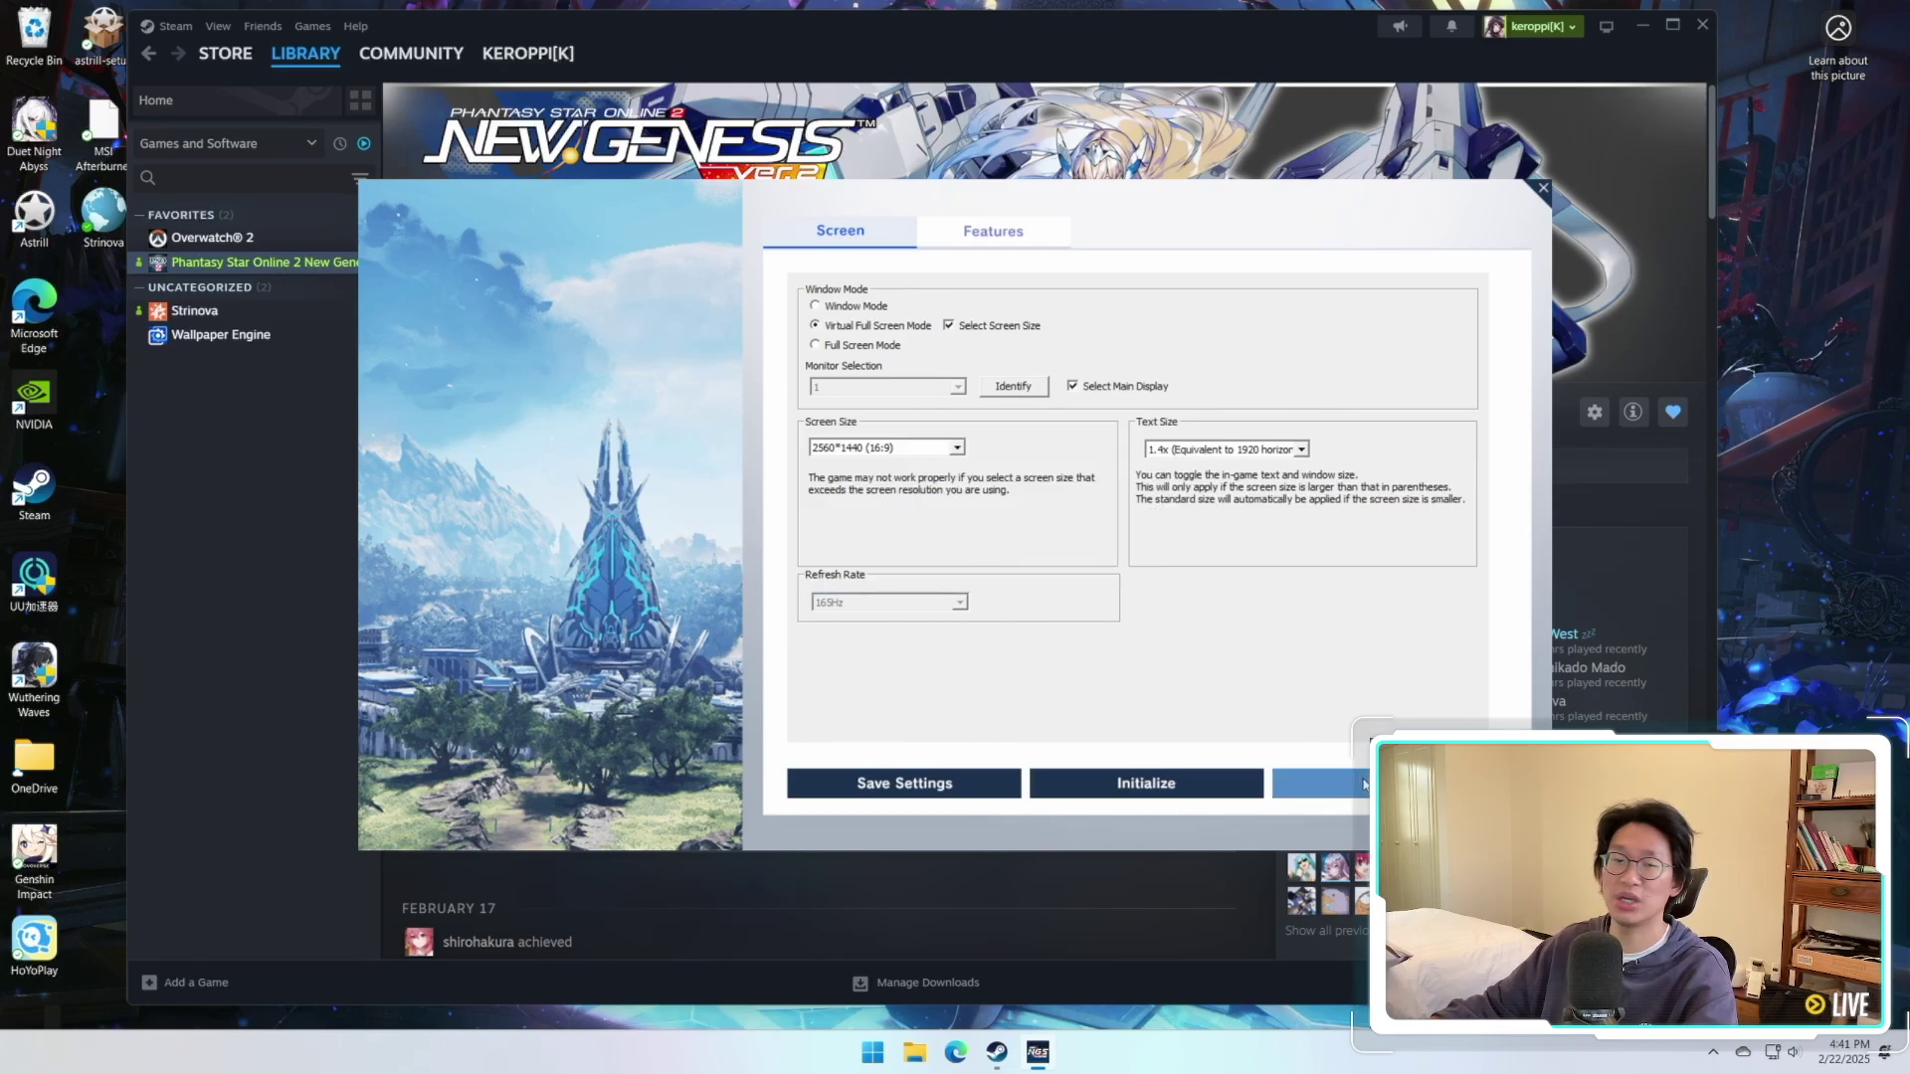
{"action": "left_click", "coordinate": [1360, 788]}
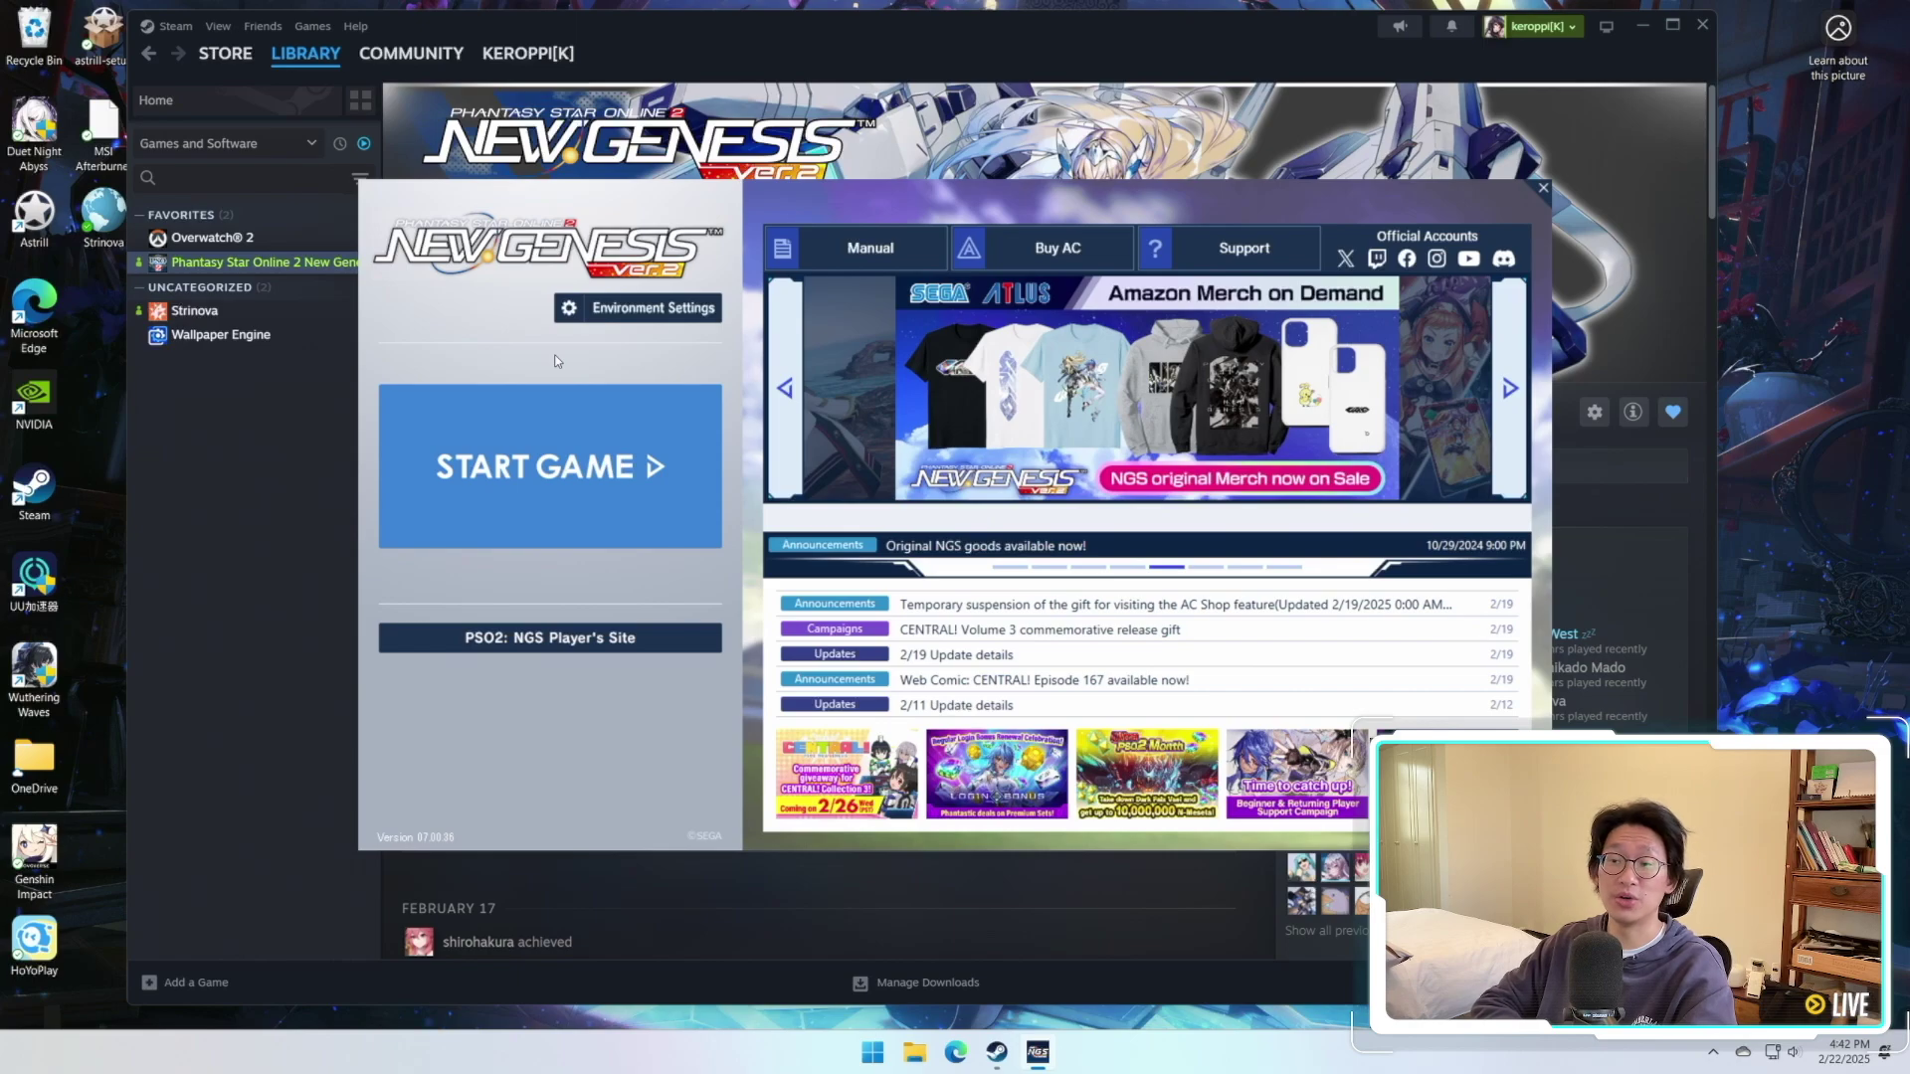
Browse from OneDrive into Documents and the SEGA folder, then go back to Documents.
{"action": "double_click", "coordinate": [34, 758]}
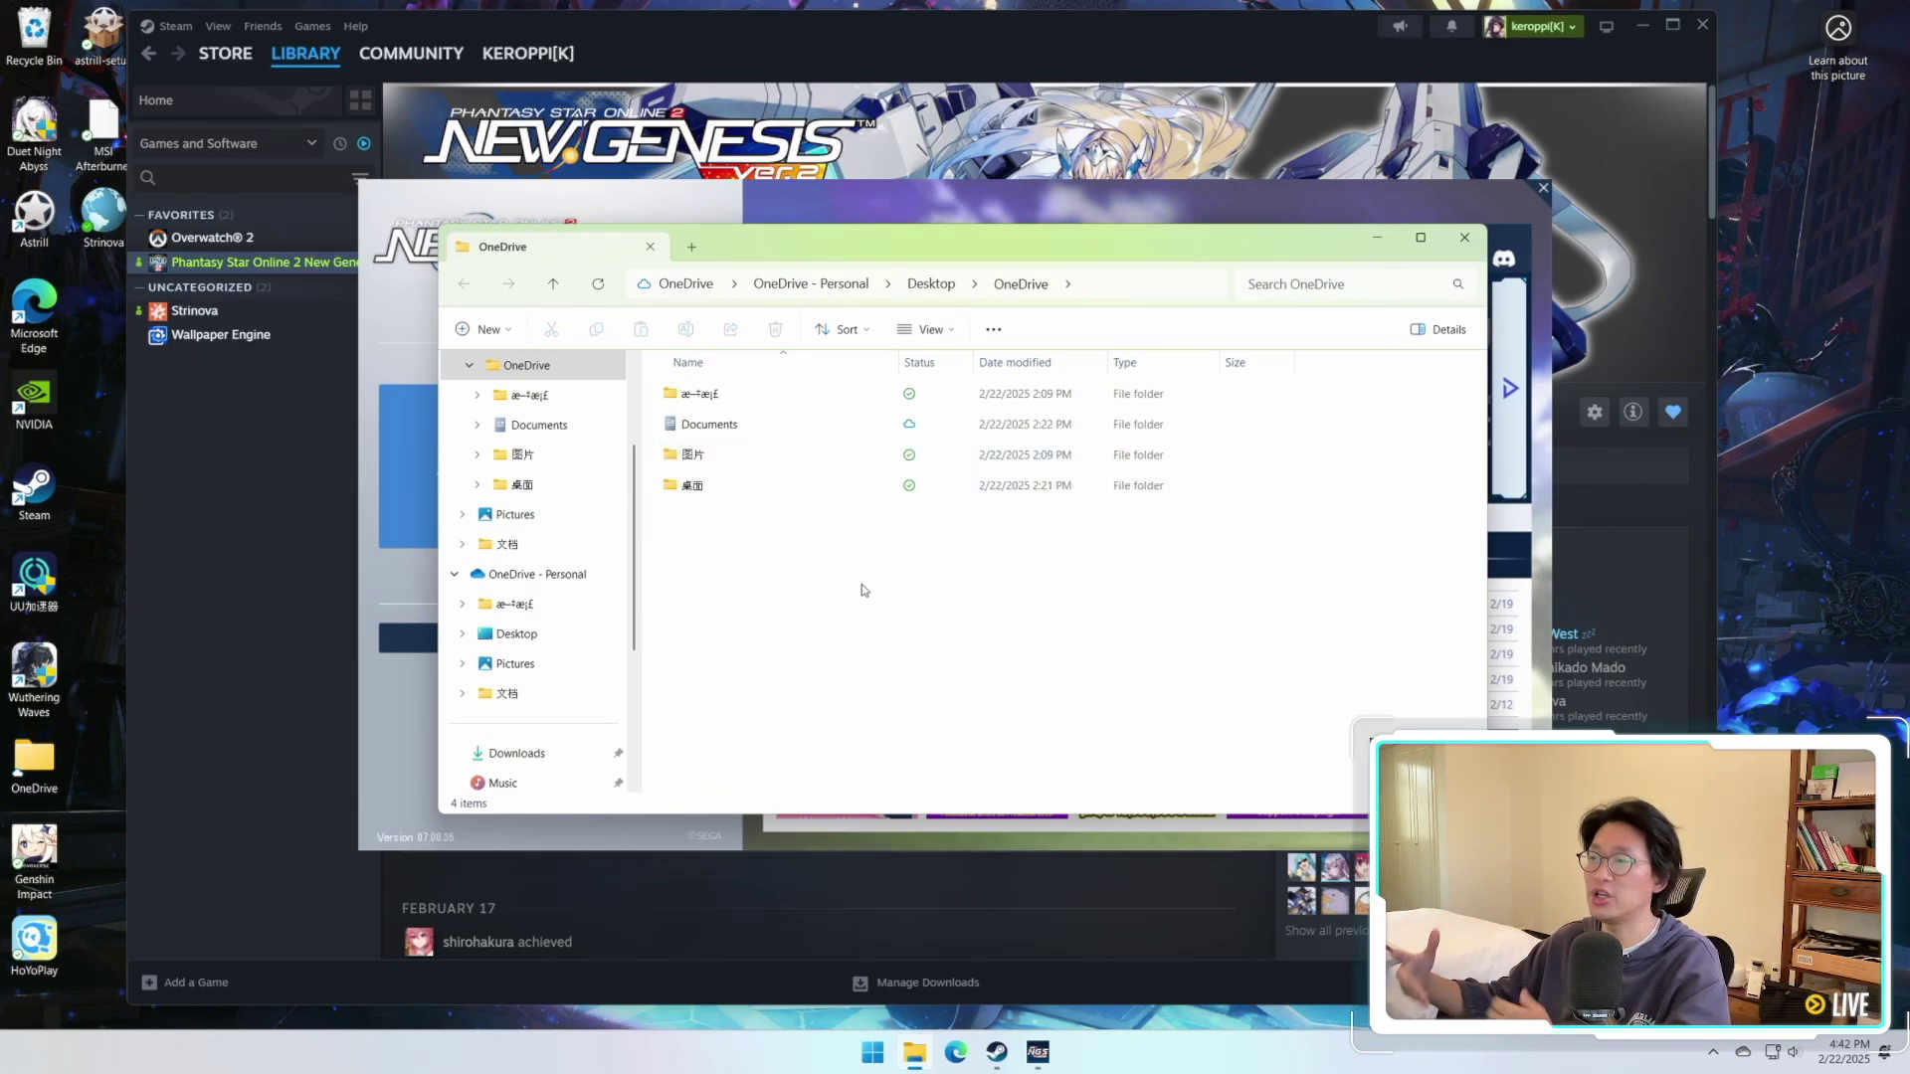
{"action": "left_click", "coordinate": [760, 428]}
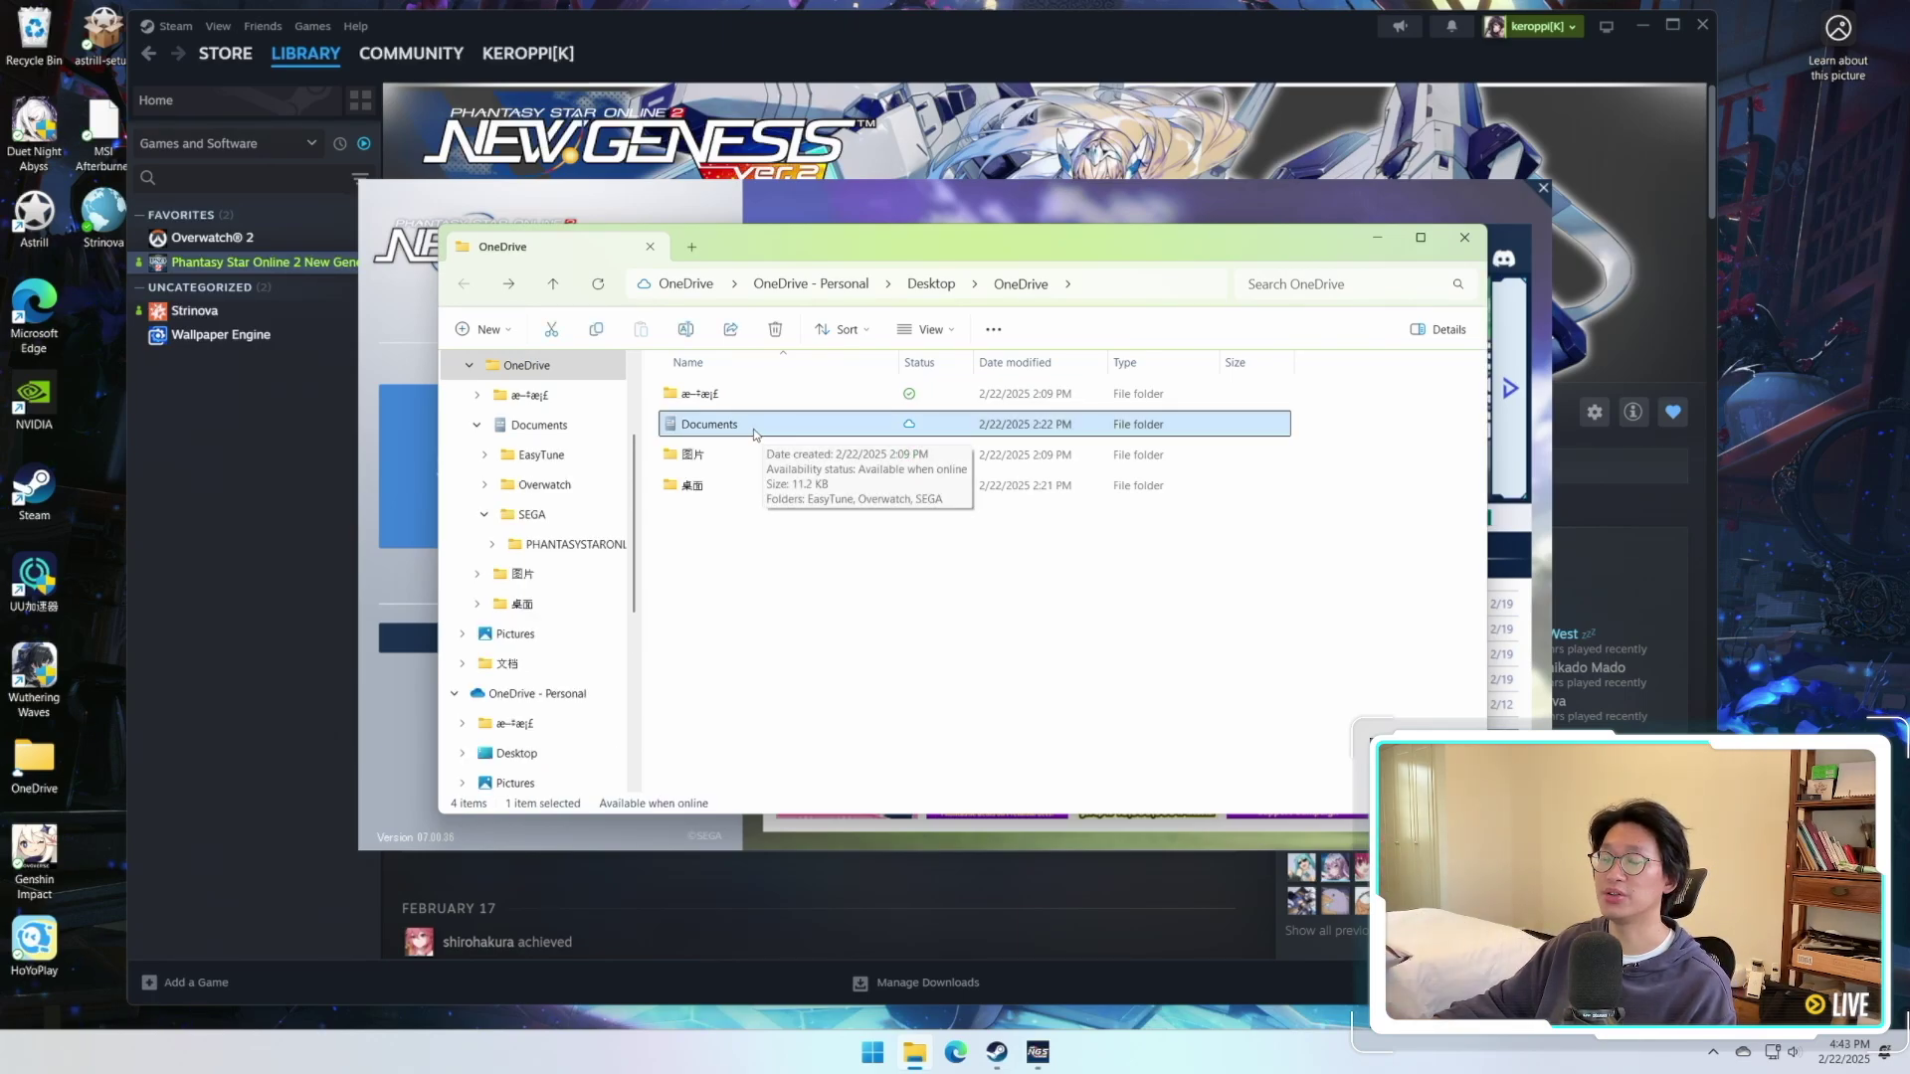
{"action": "double_click", "coordinate": [755, 428]}
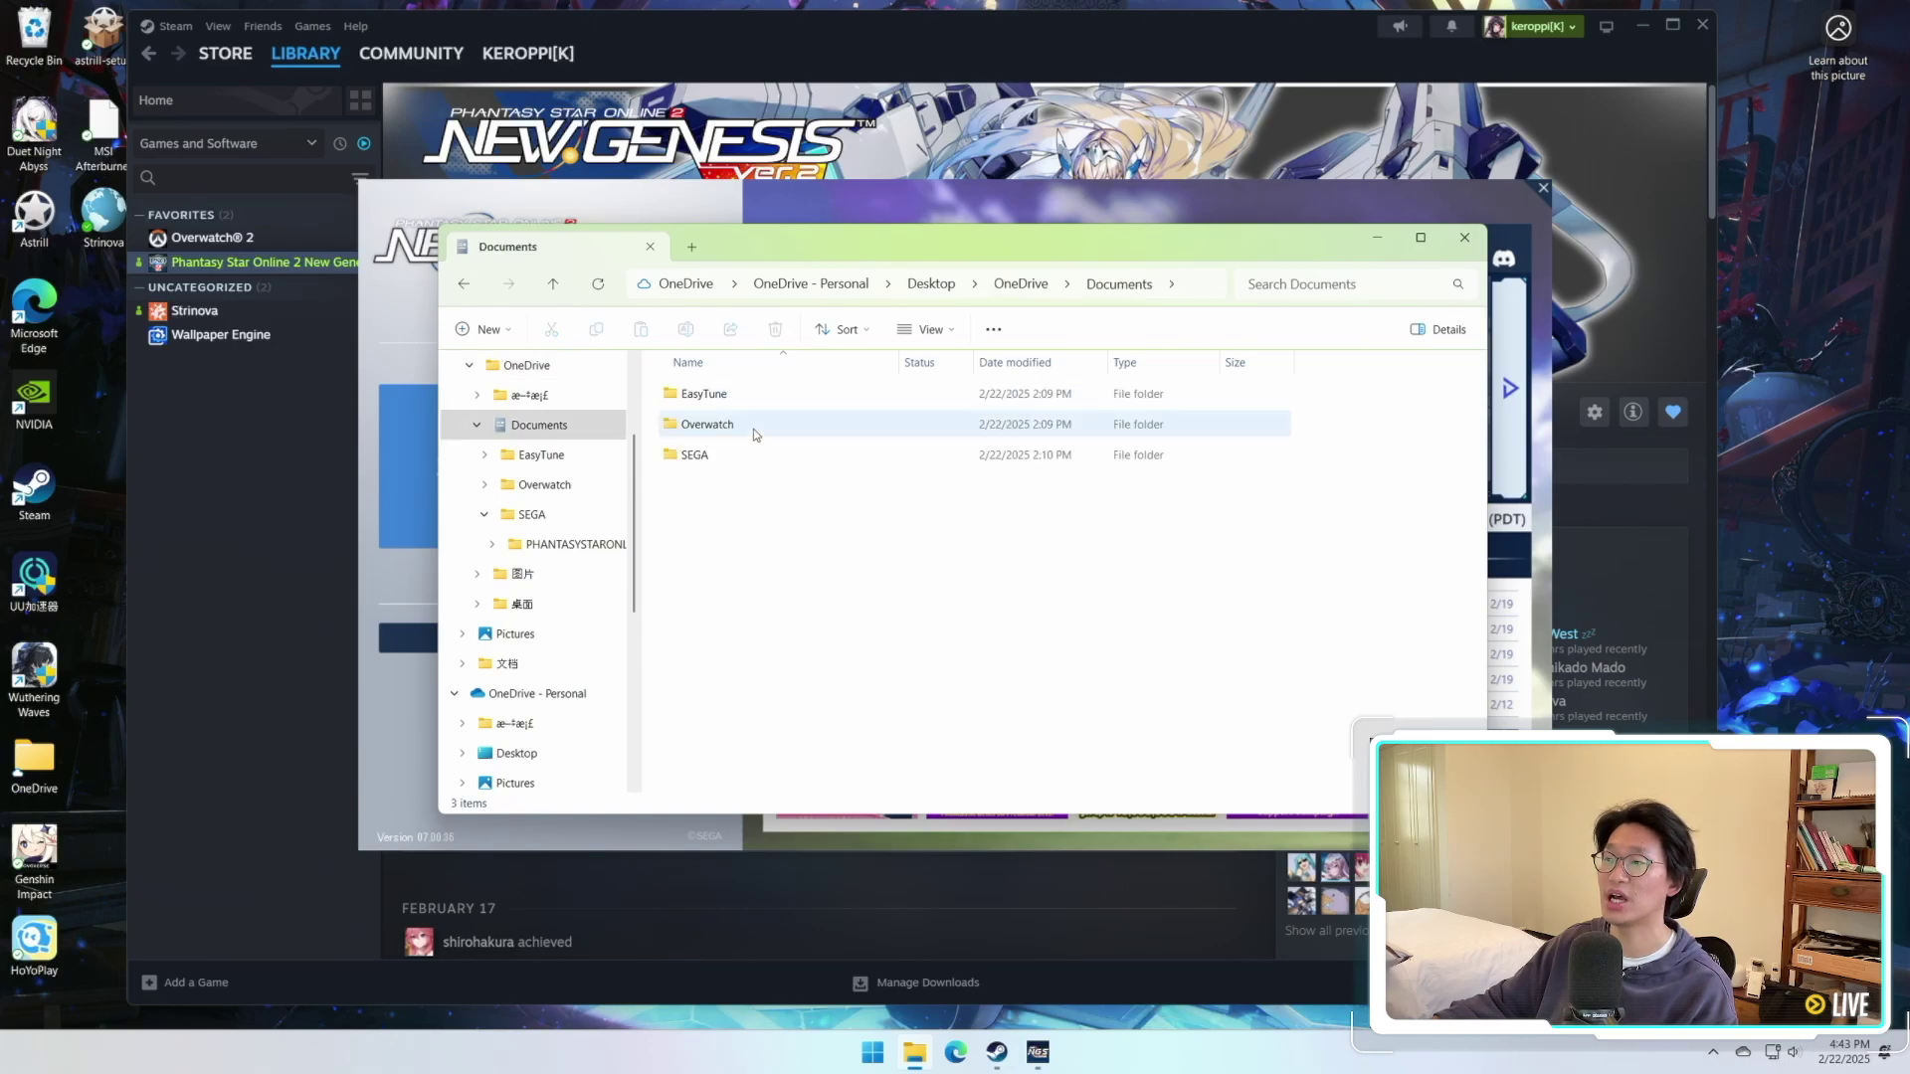
{"action": "left_click", "coordinate": [712, 461]}
{"action": "double_click", "coordinate": [713, 461]}
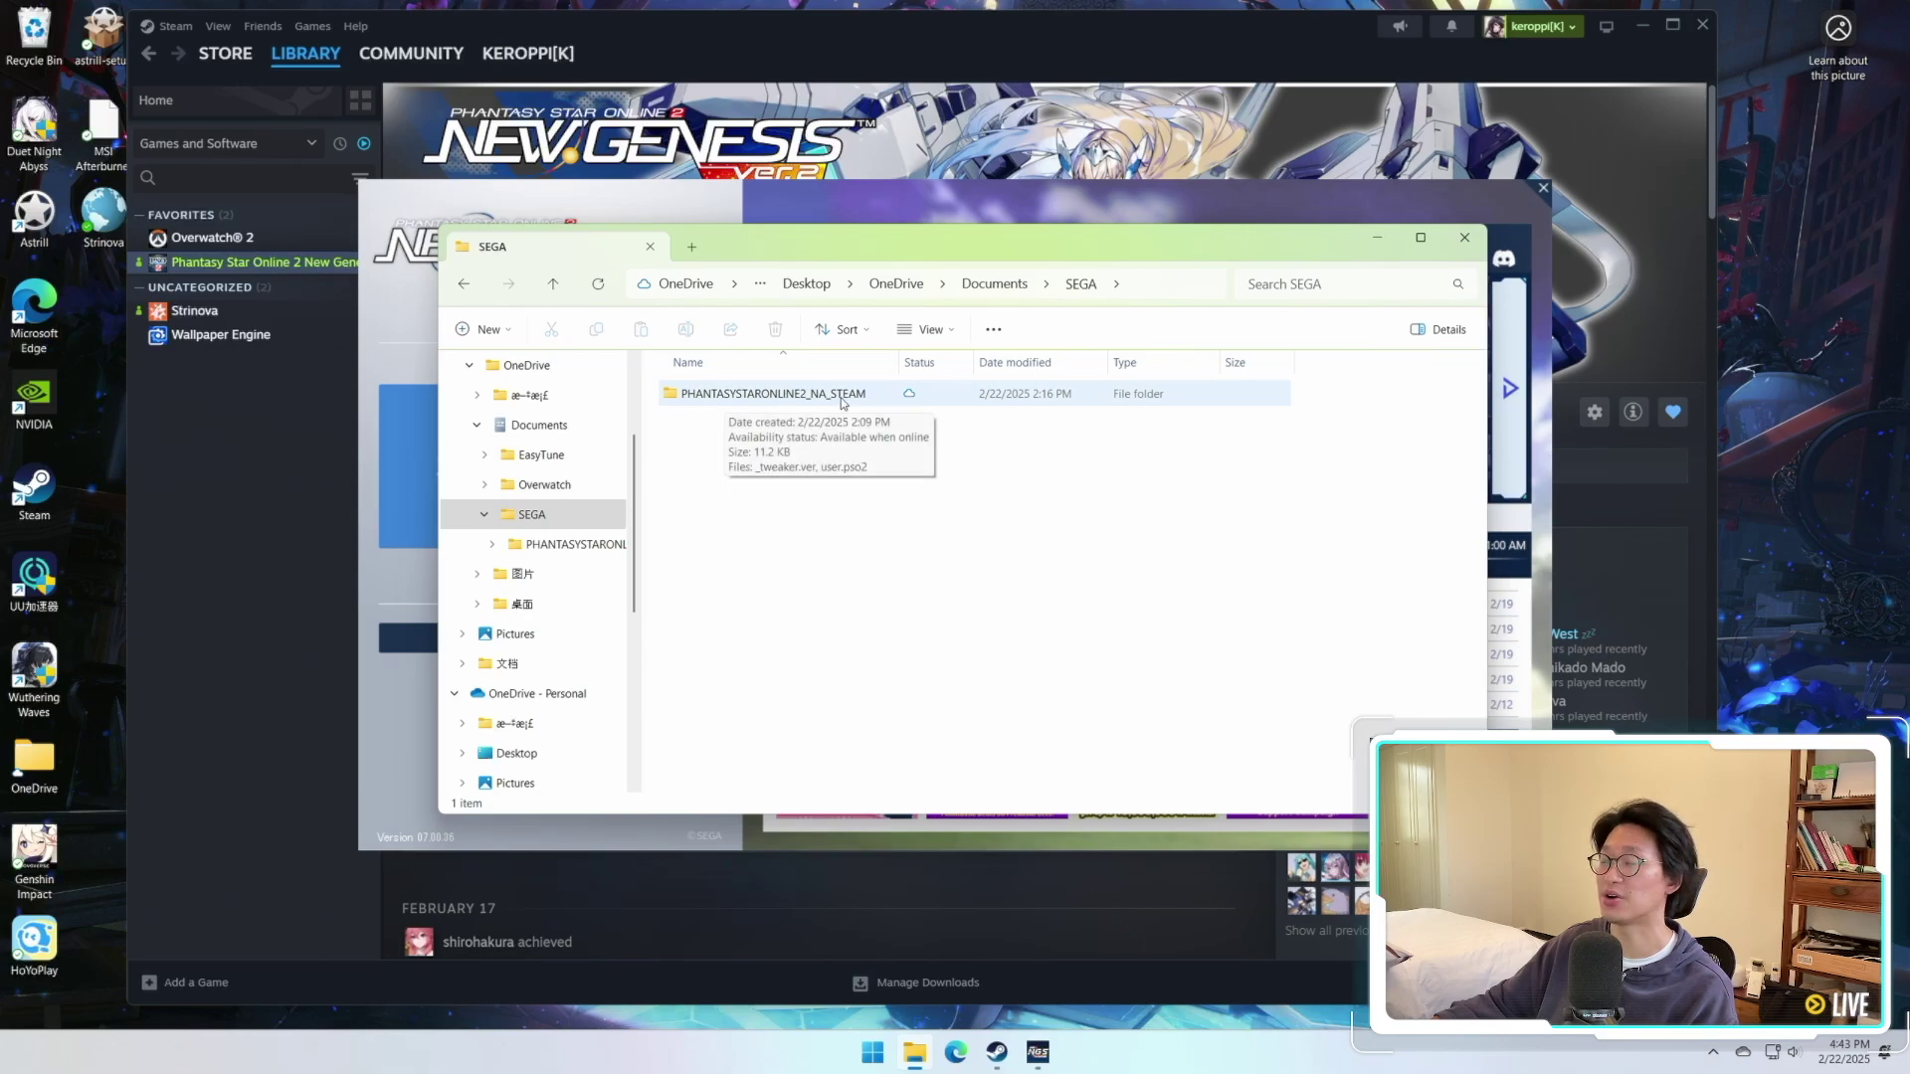
{"action": "key", "text": "alt+Left"}
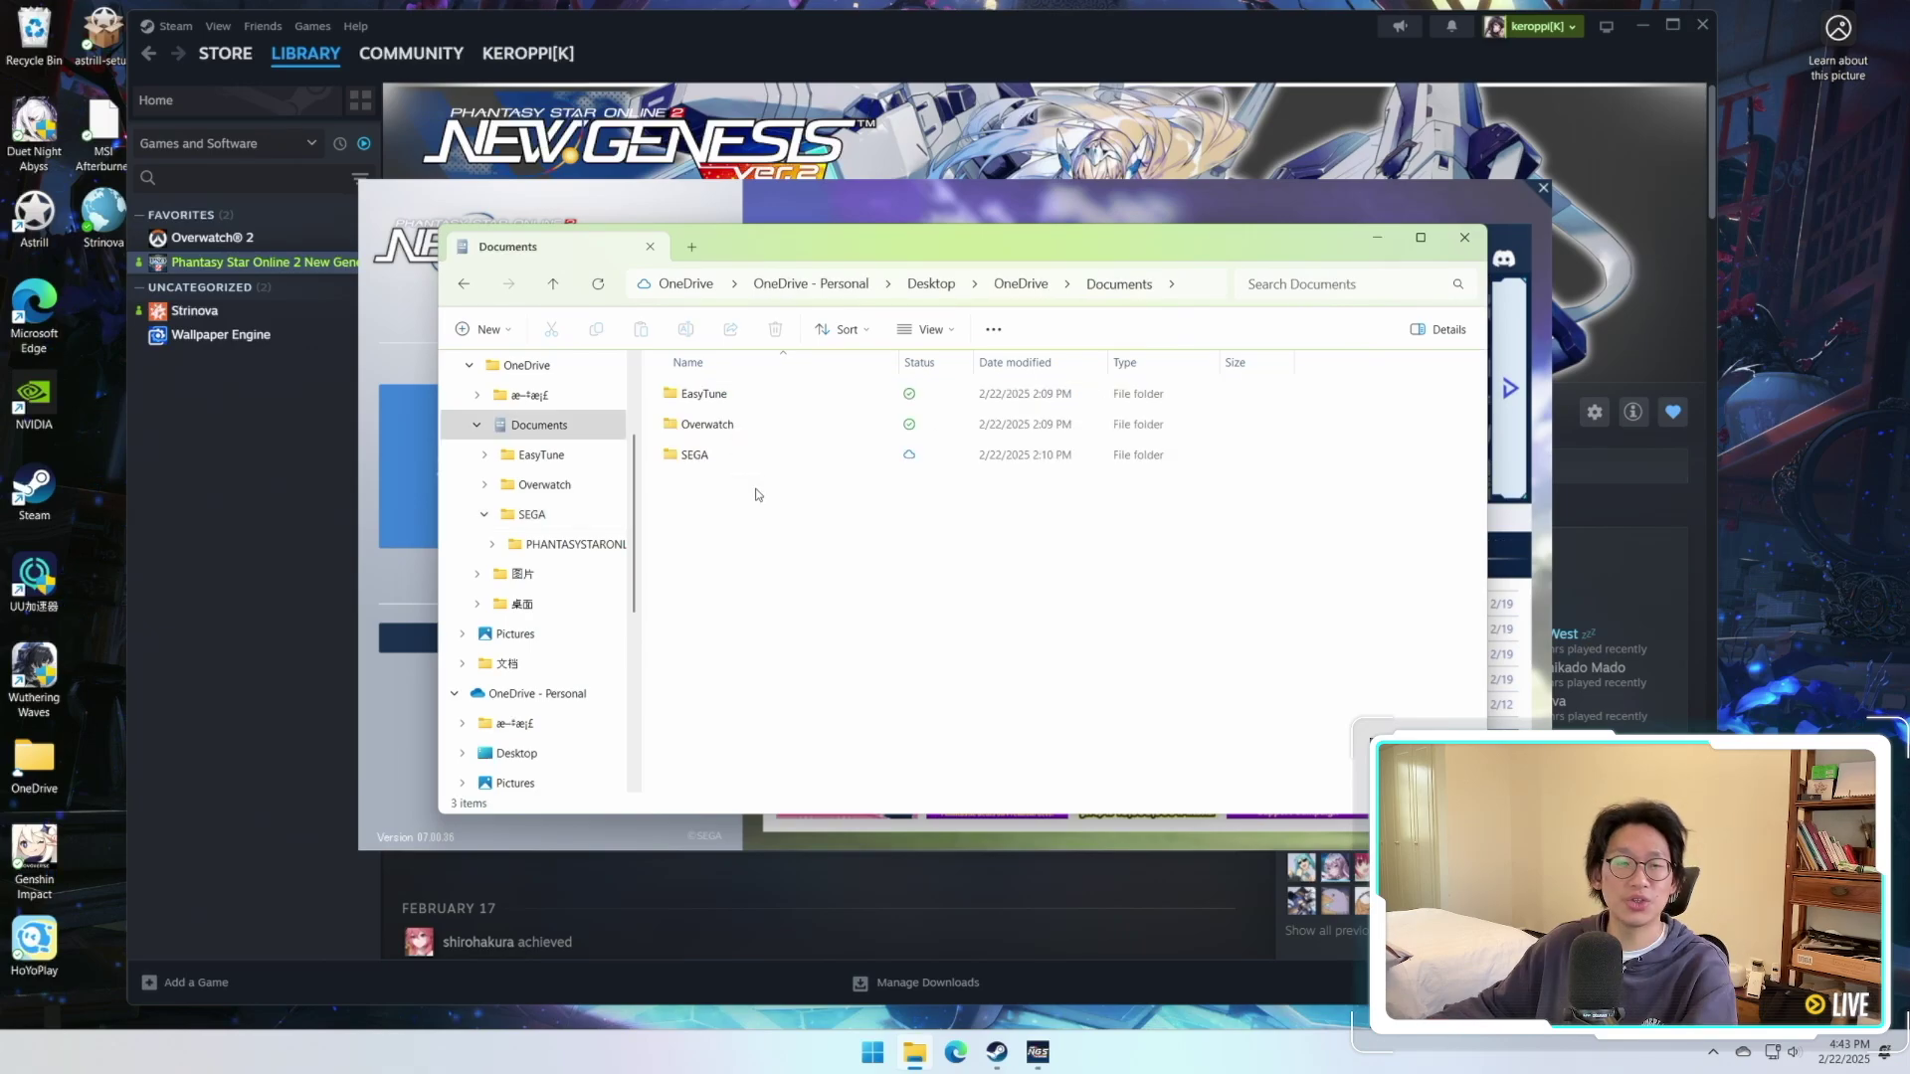
Set the SEGA folder to Always keep on this device, then reopen its context menu.
{"action": "left_click", "coordinate": [695, 457]}
{"action": "right_click", "coordinate": [723, 457]}
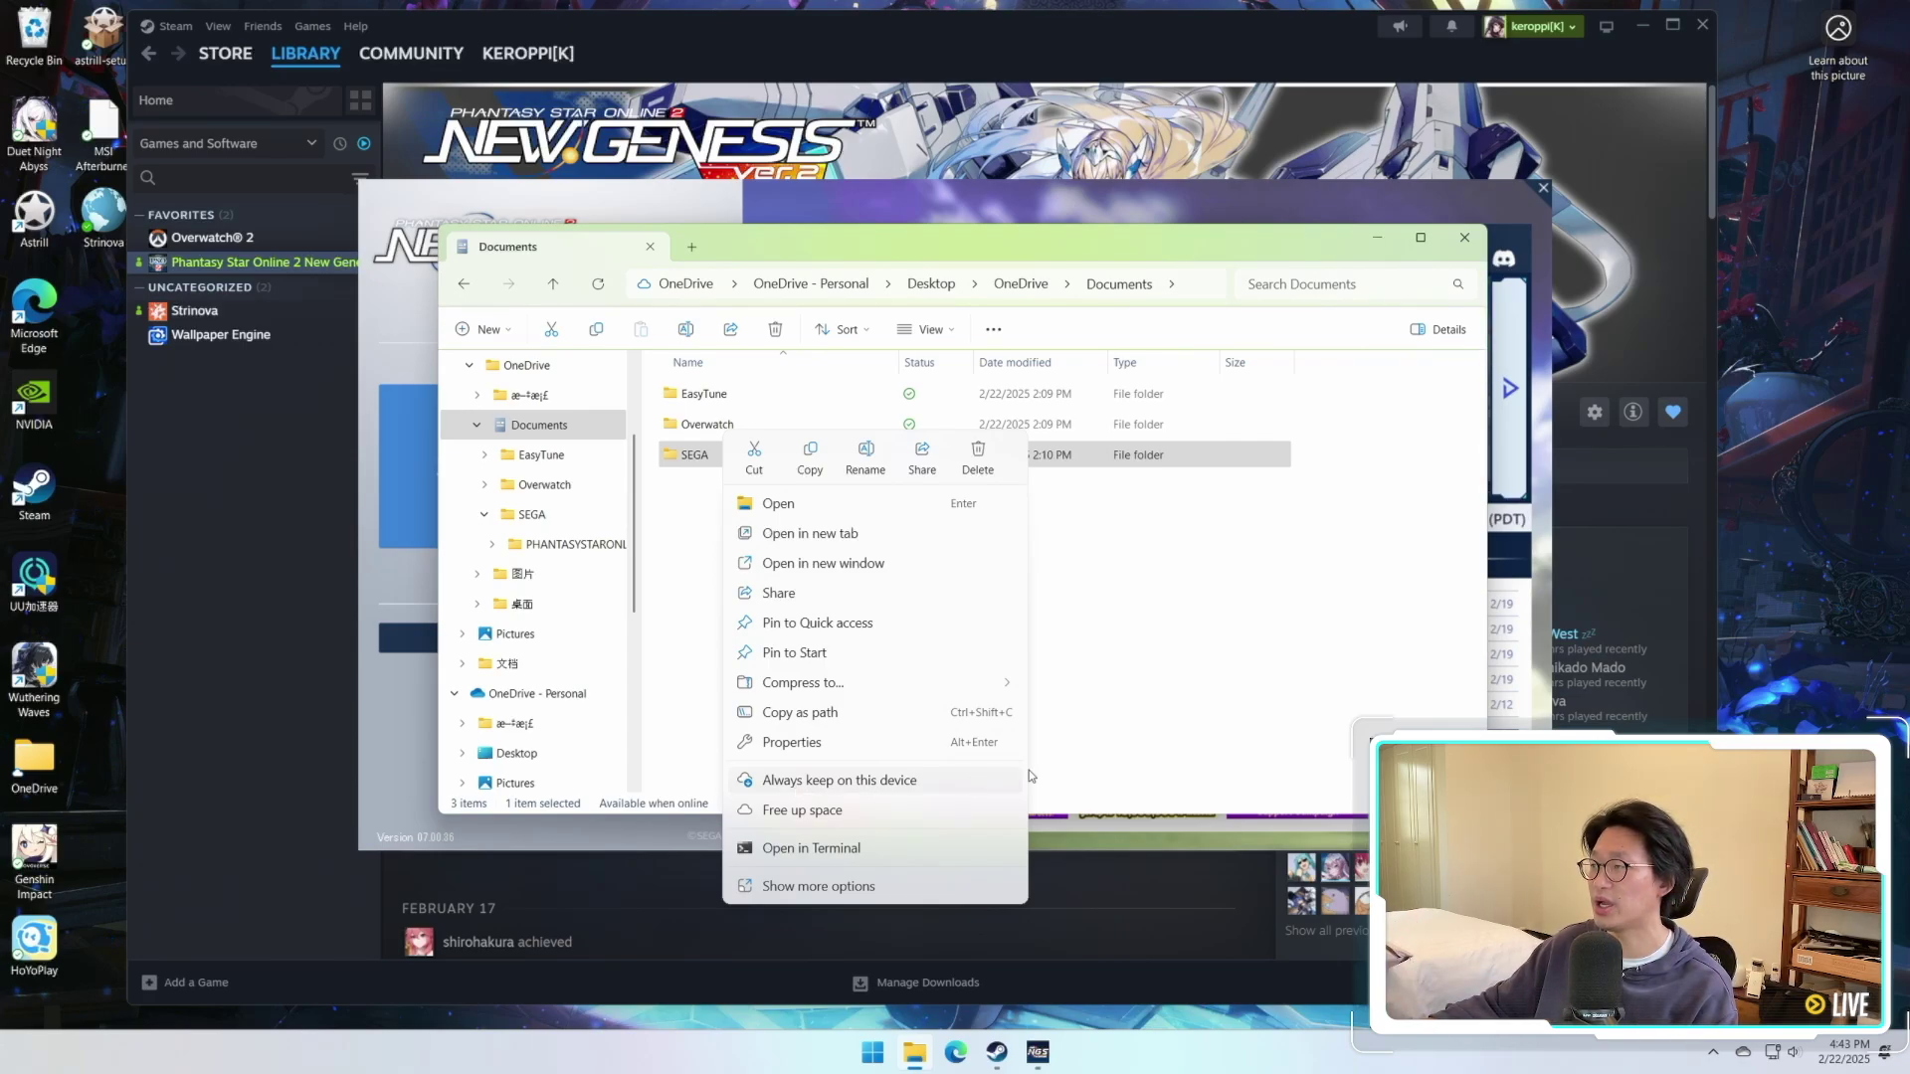
{"action": "left_click", "coordinate": [919, 782]}
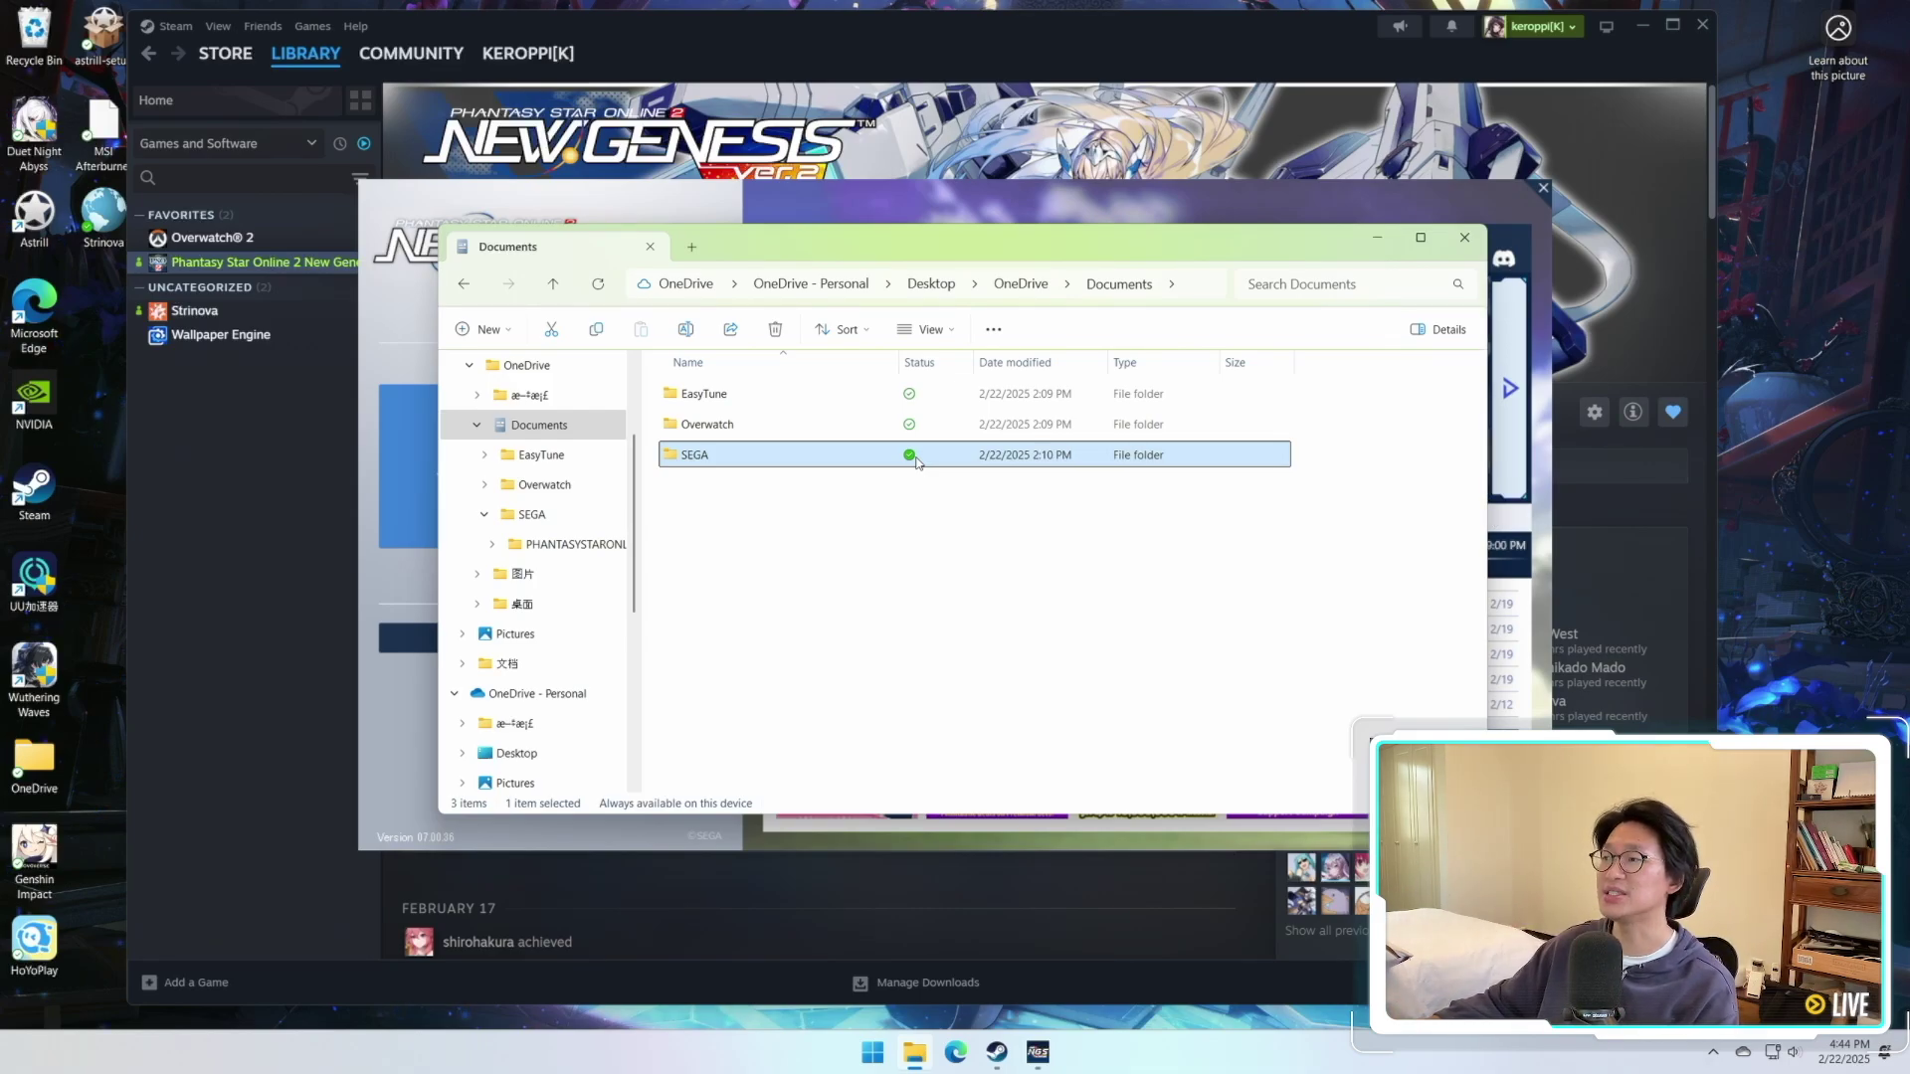
{"action": "right_click", "coordinate": [916, 462]}
Open Favorites Properties on the Location tab and move the dialog aside to see the files.
{"action": "left_click", "coordinate": [995, 889]}
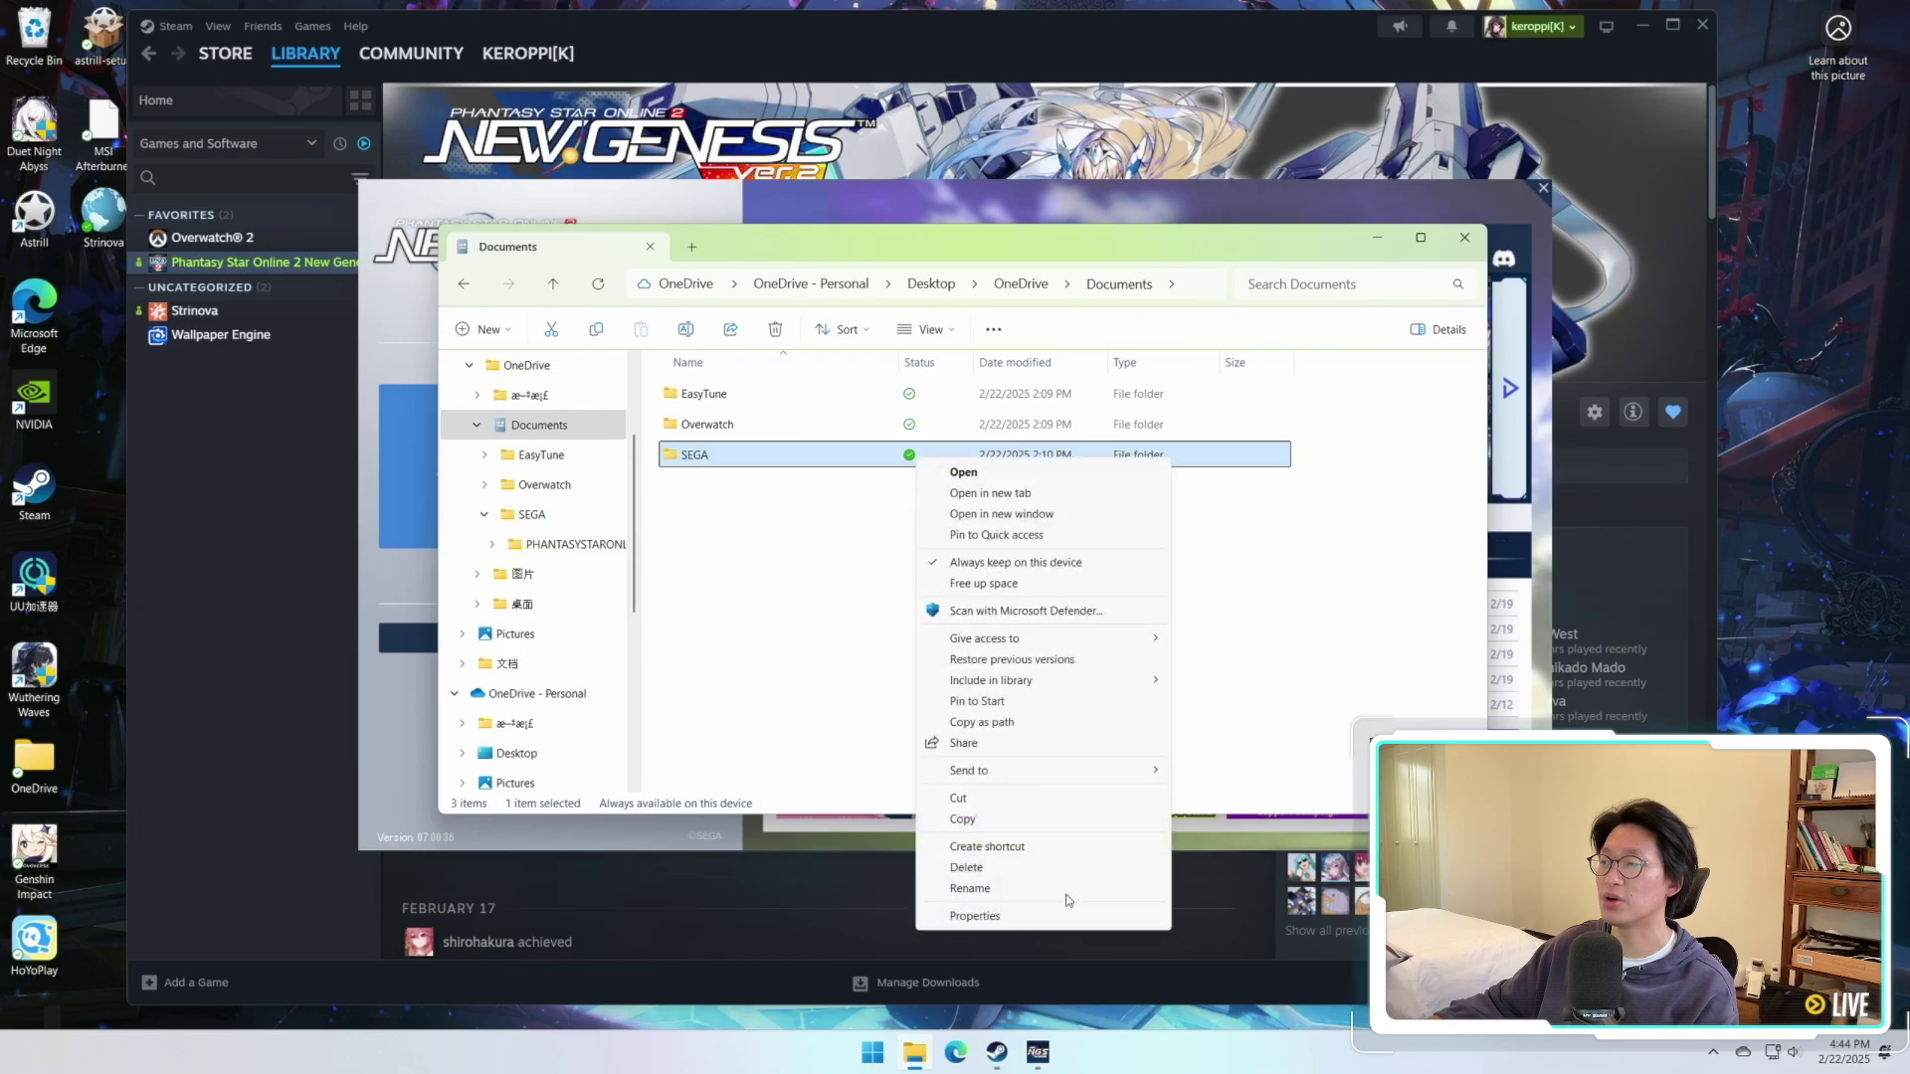
{"action": "left_click", "coordinate": [975, 916]}
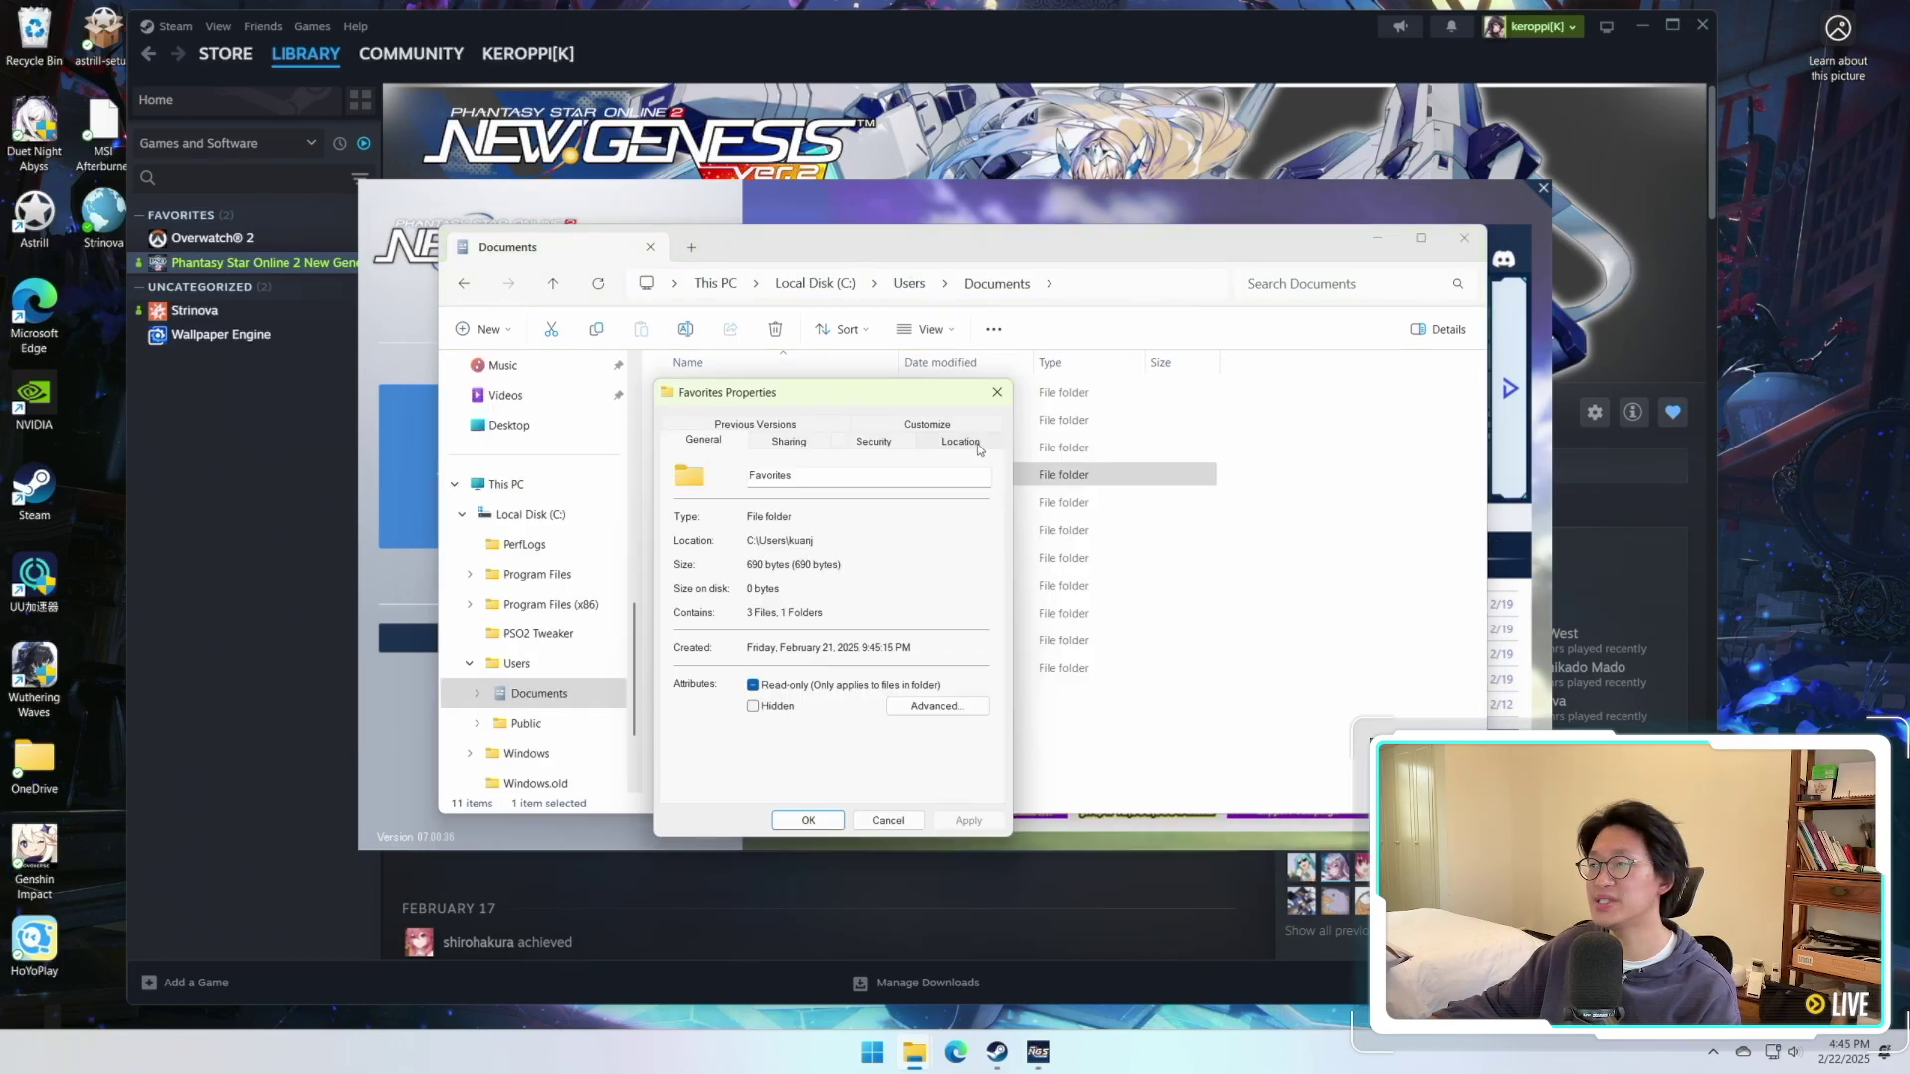
{"action": "left_click", "coordinate": [960, 442]}
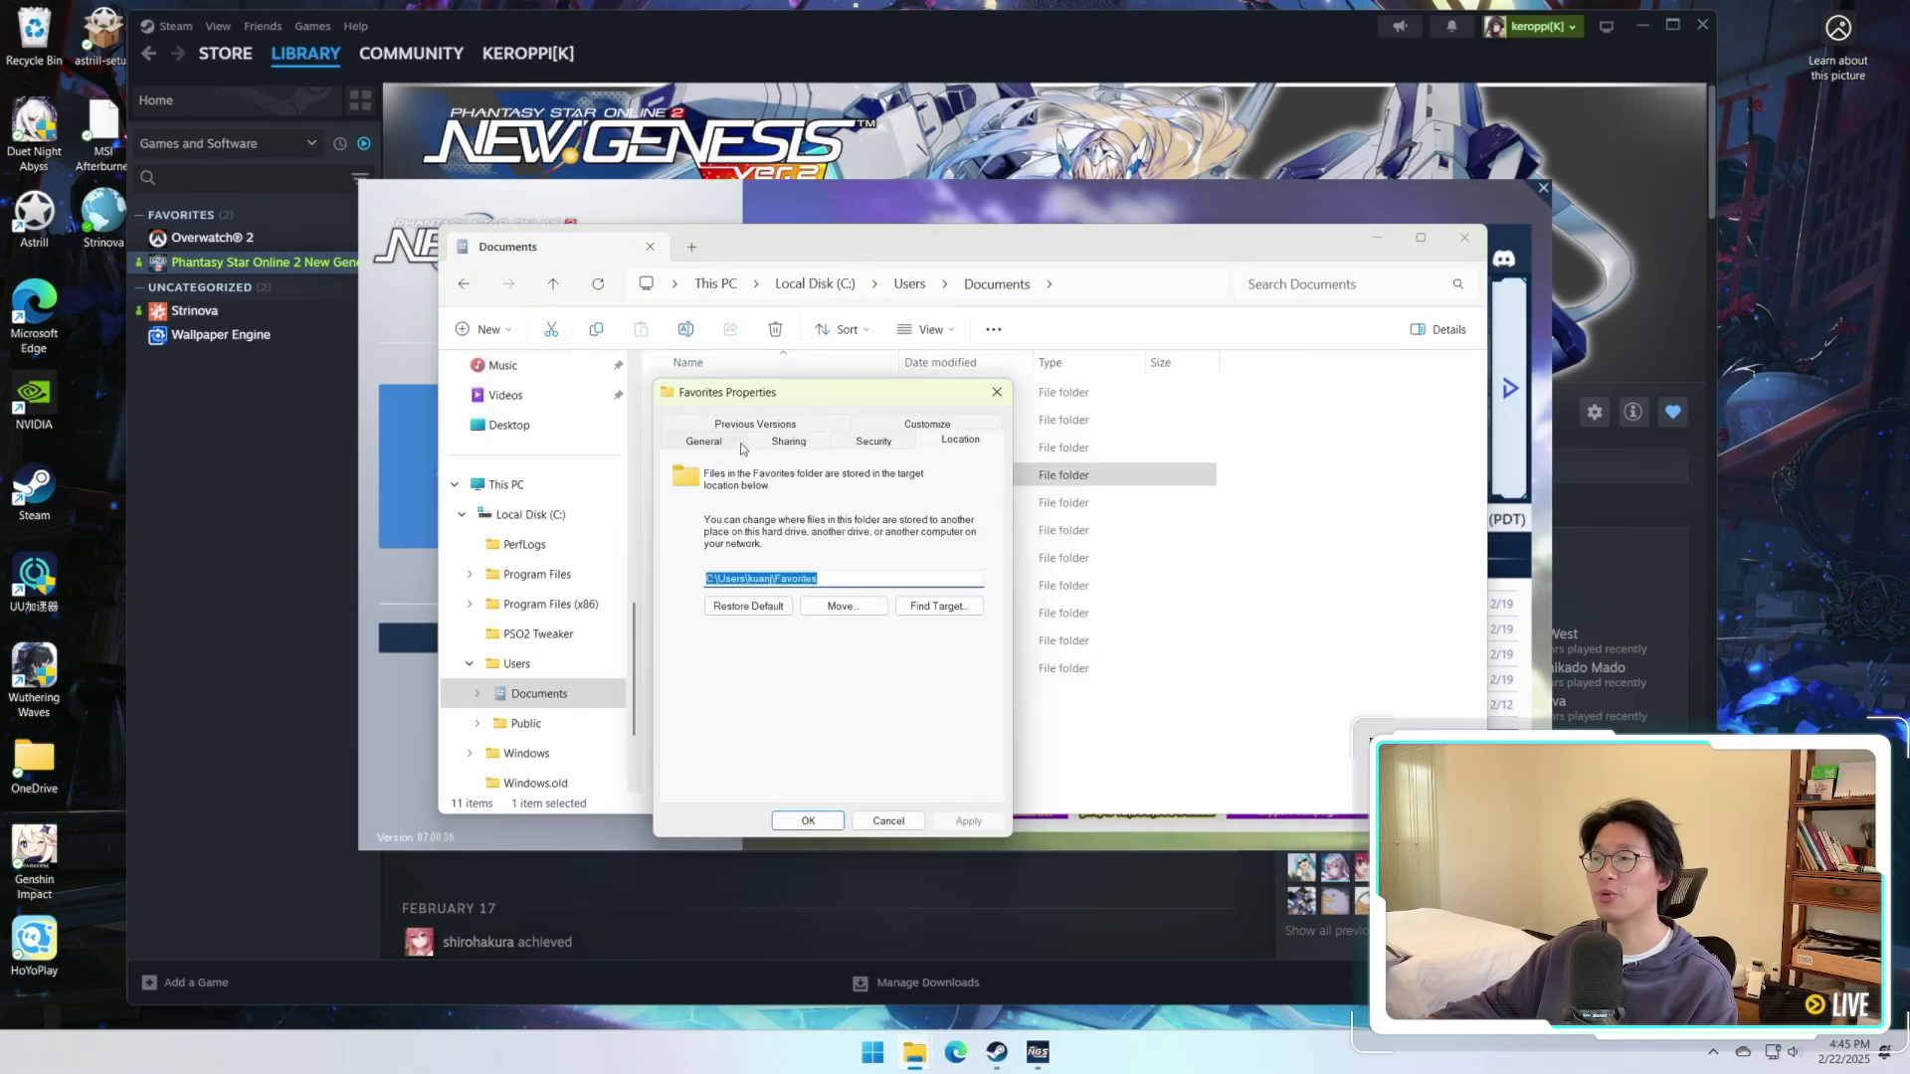
{"action": "left_click_drag", "start_coordinate": [815, 395], "coordinate": [969, 383]}
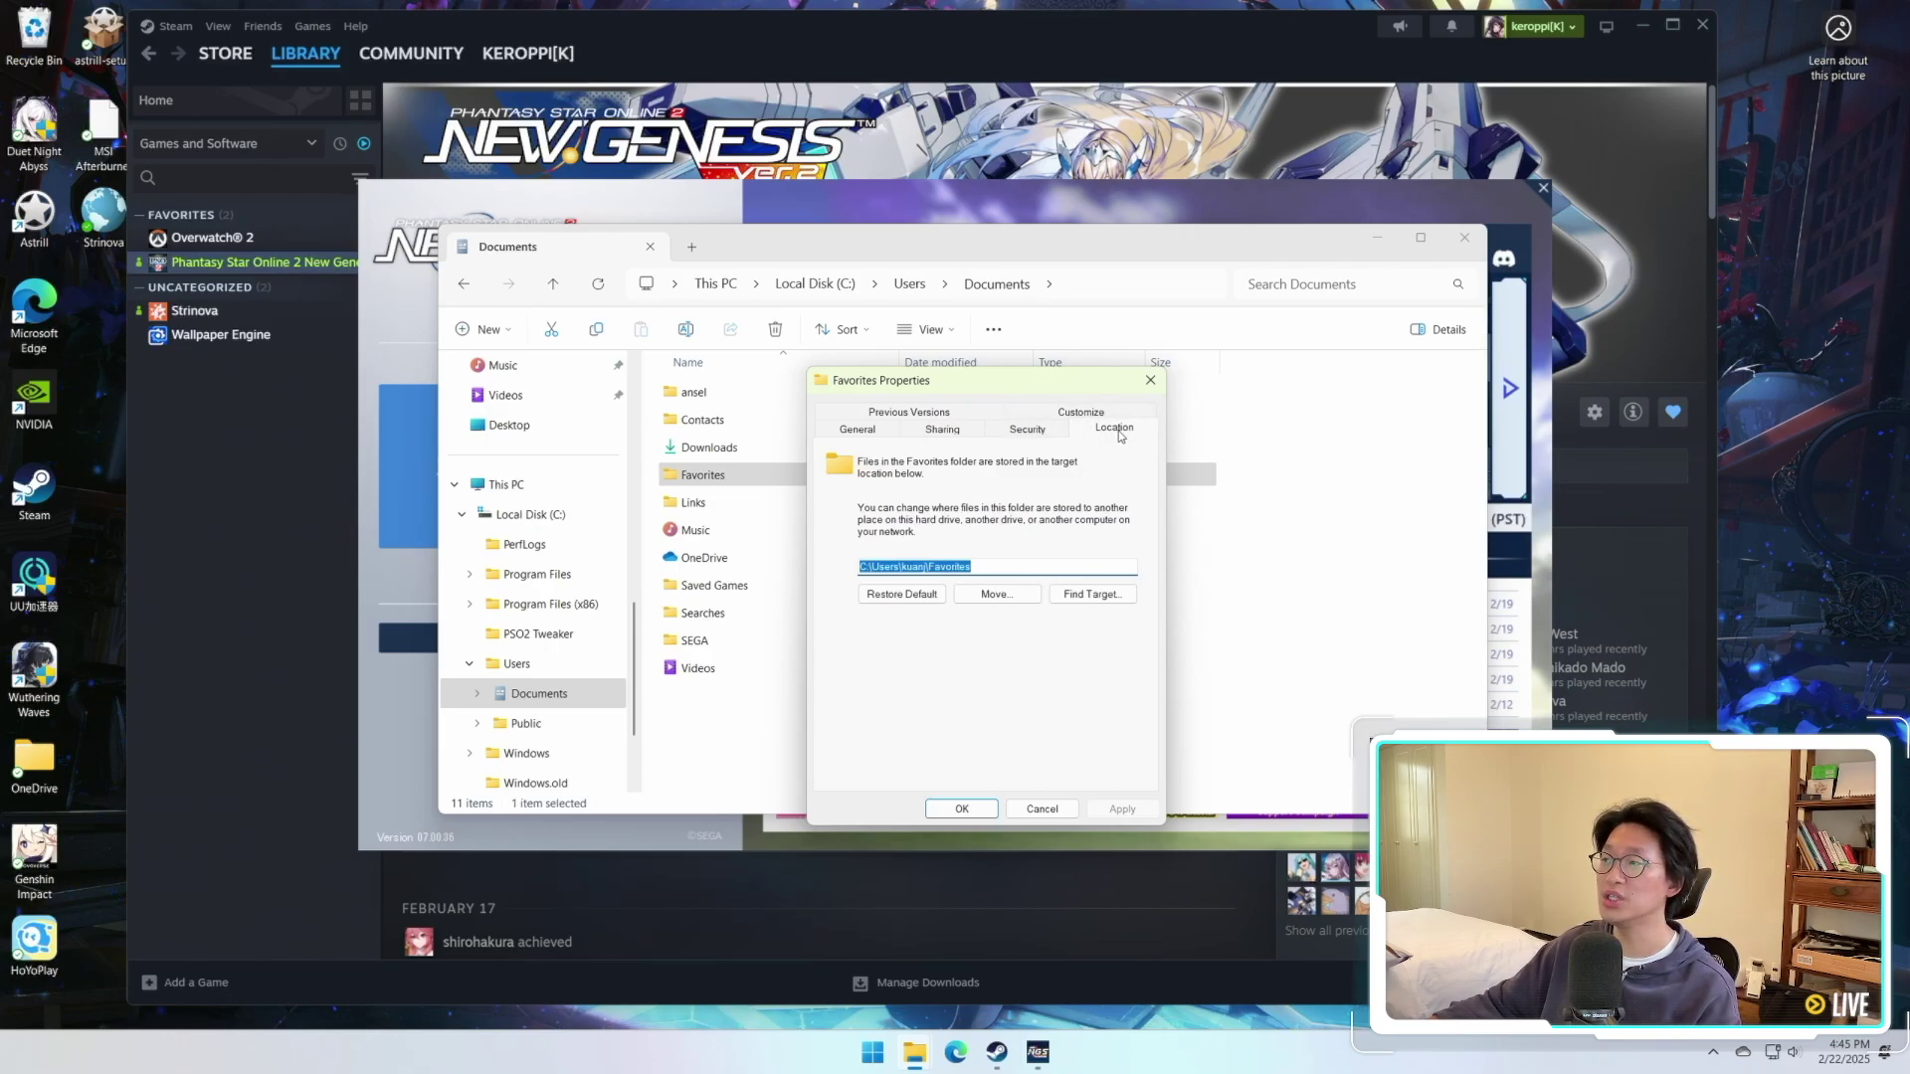
{"action": "left_click", "coordinate": [996, 594]}
{"action": "left_click_drag", "start_coordinate": [1072, 395], "coordinate": [833, 280]}
{"action": "double_click", "coordinate": [832, 664]}
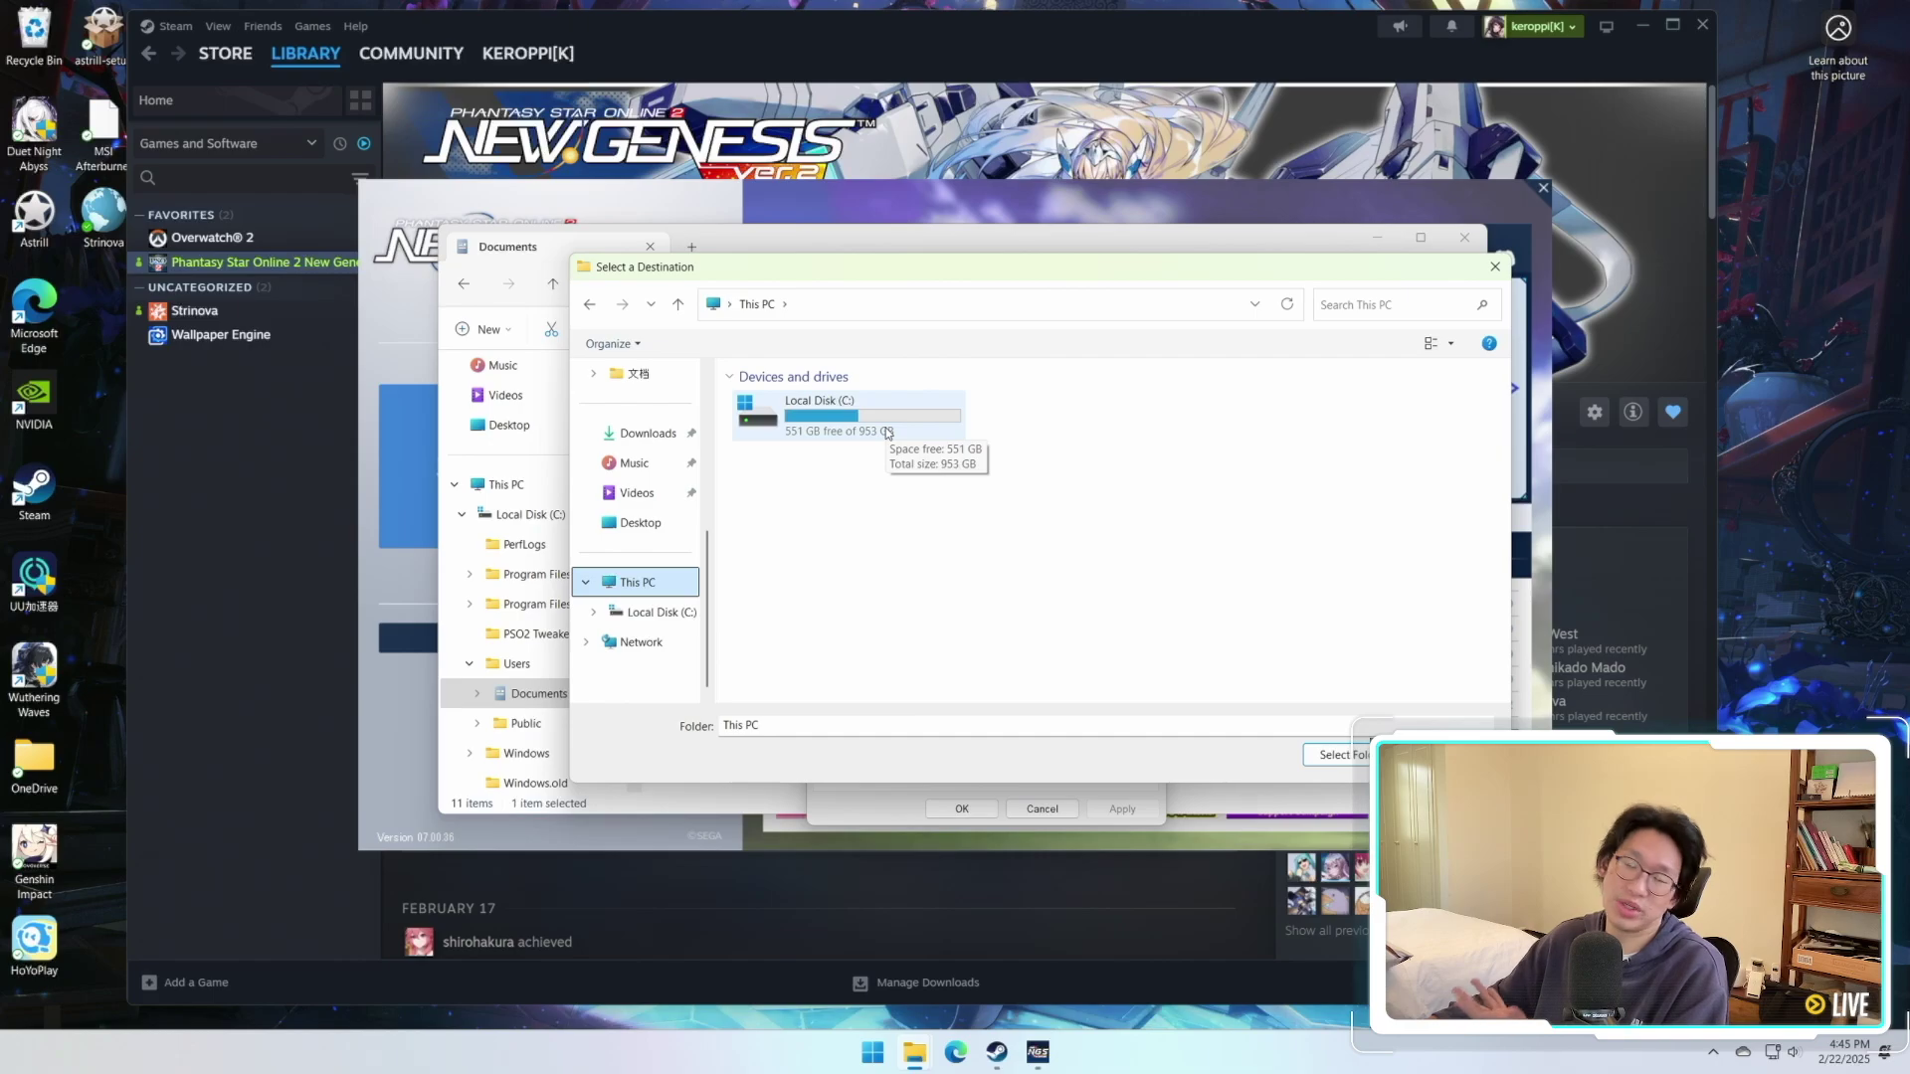
{"action": "double_click", "coordinate": [885, 430]}
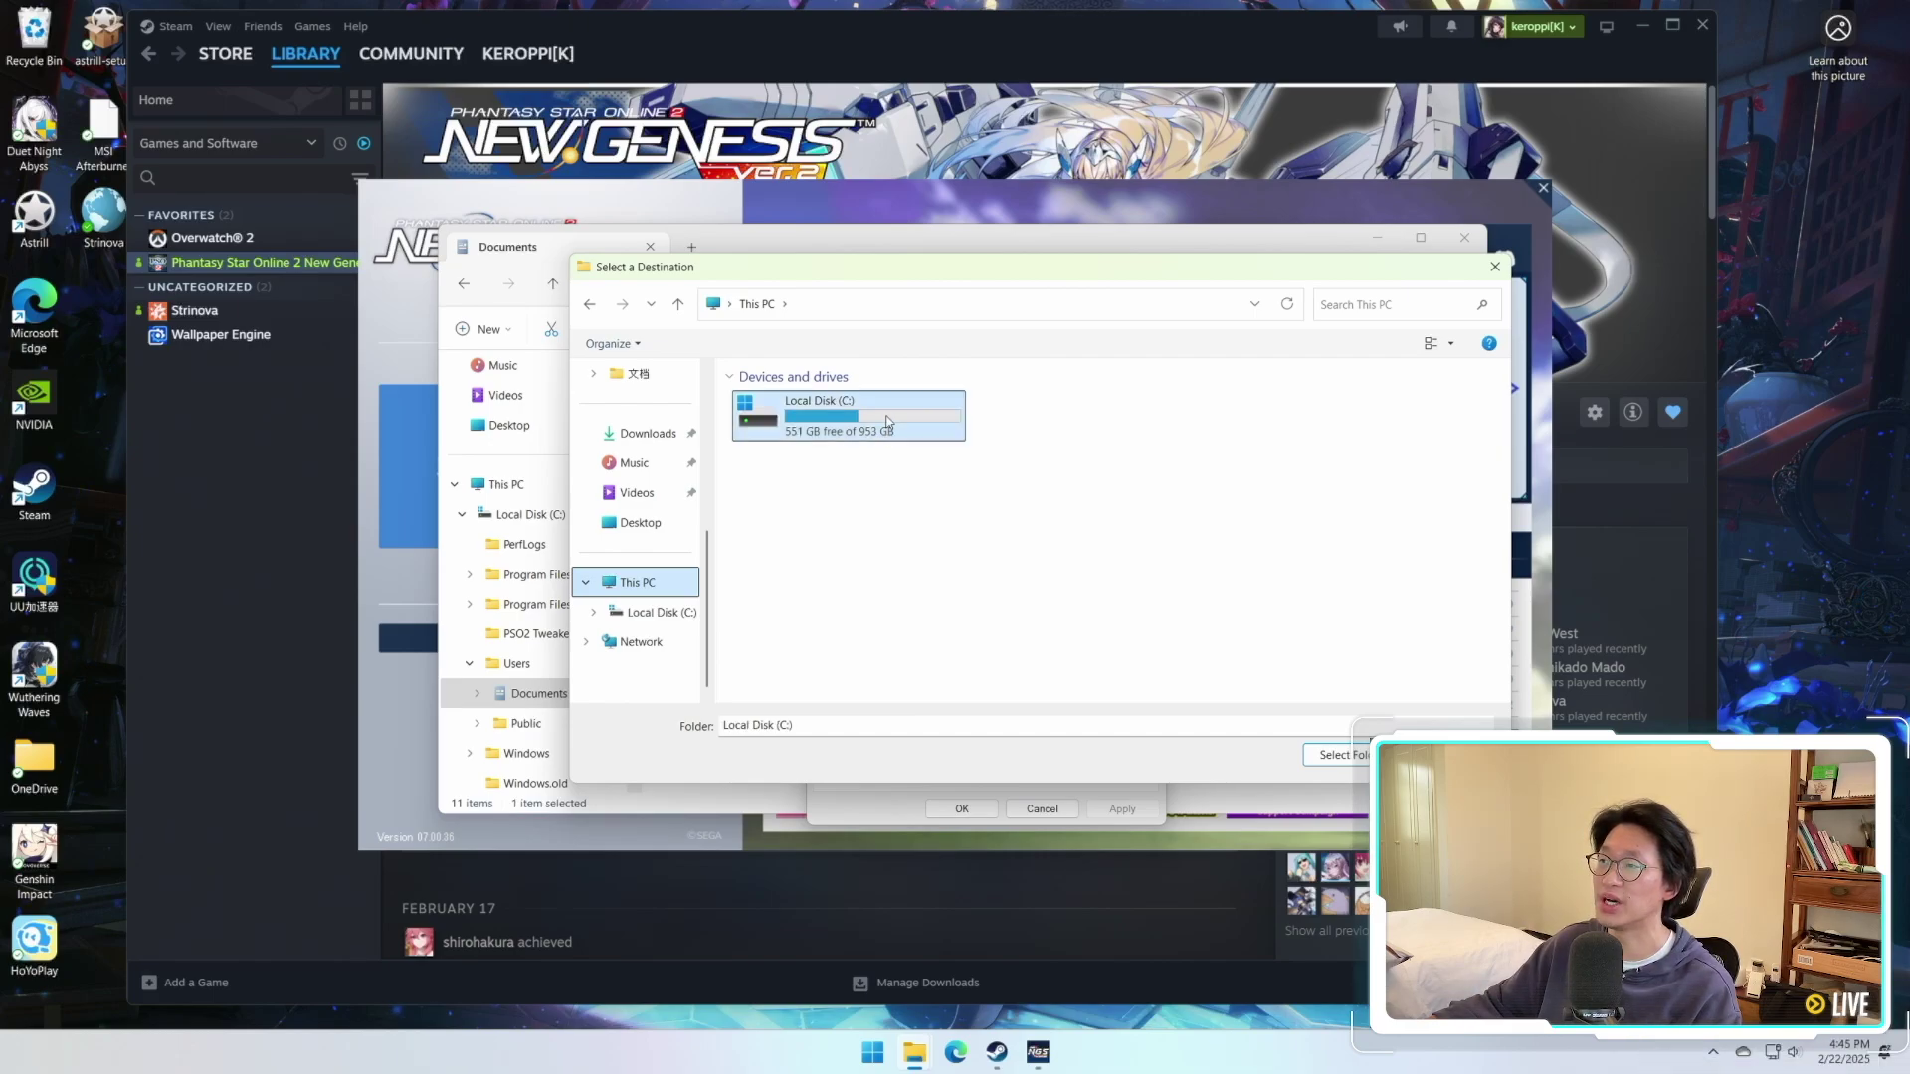
{"action": "double_click", "coordinate": [793, 512]}
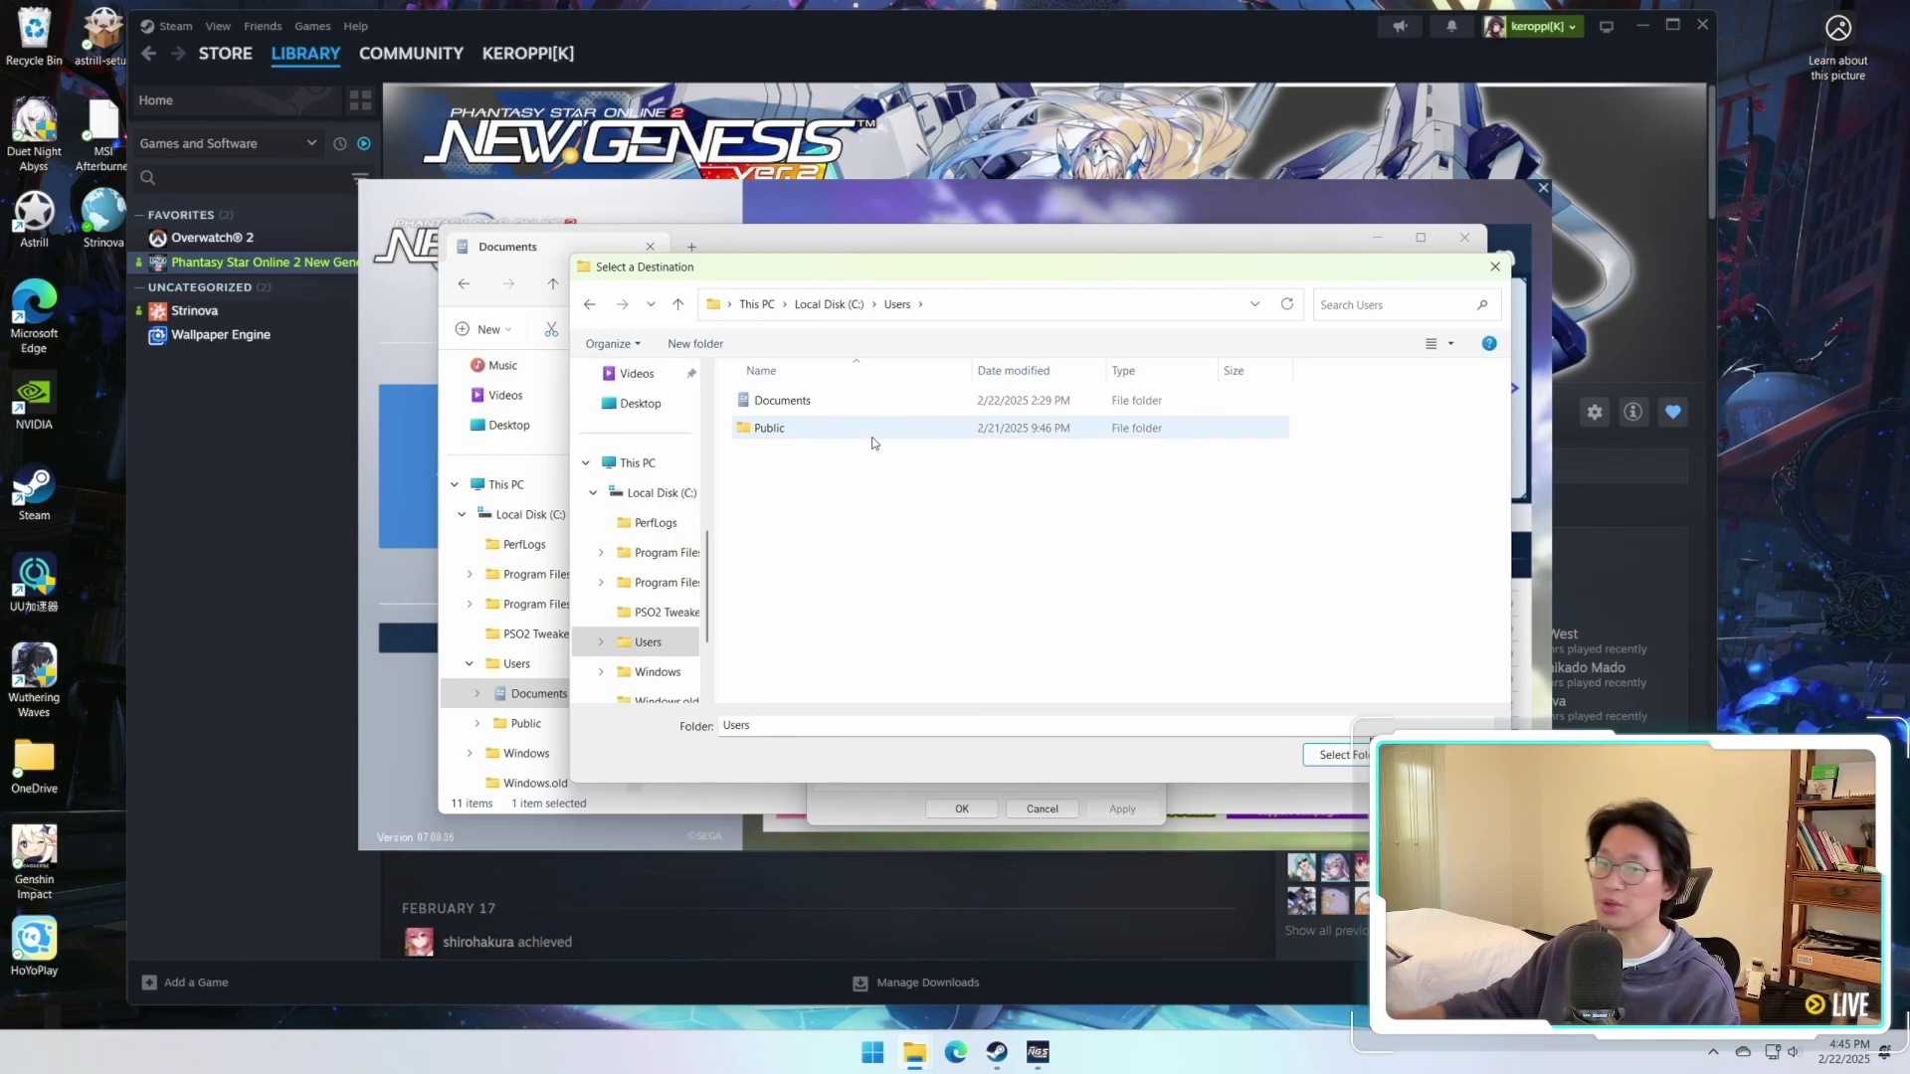
{"action": "left_click", "coordinate": [821, 404]}
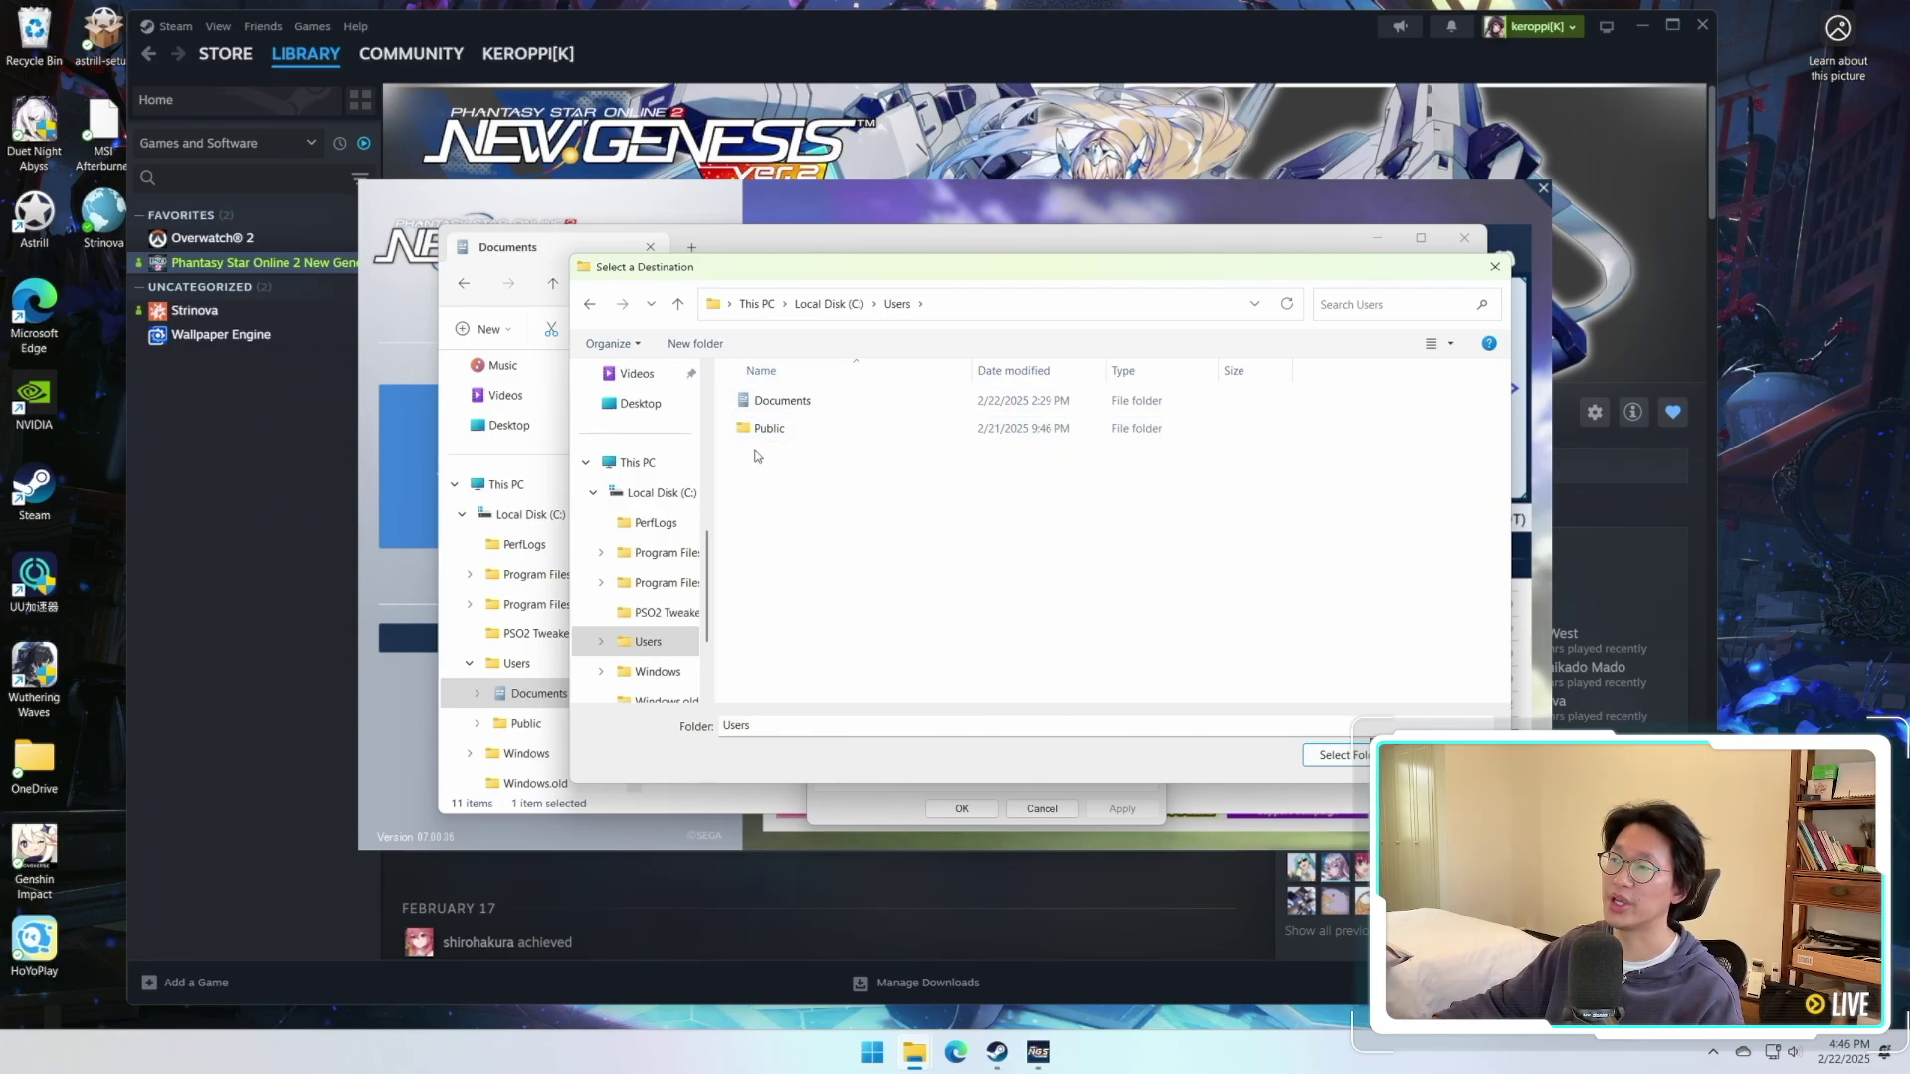
{"action": "double_click", "coordinate": [825, 404]}
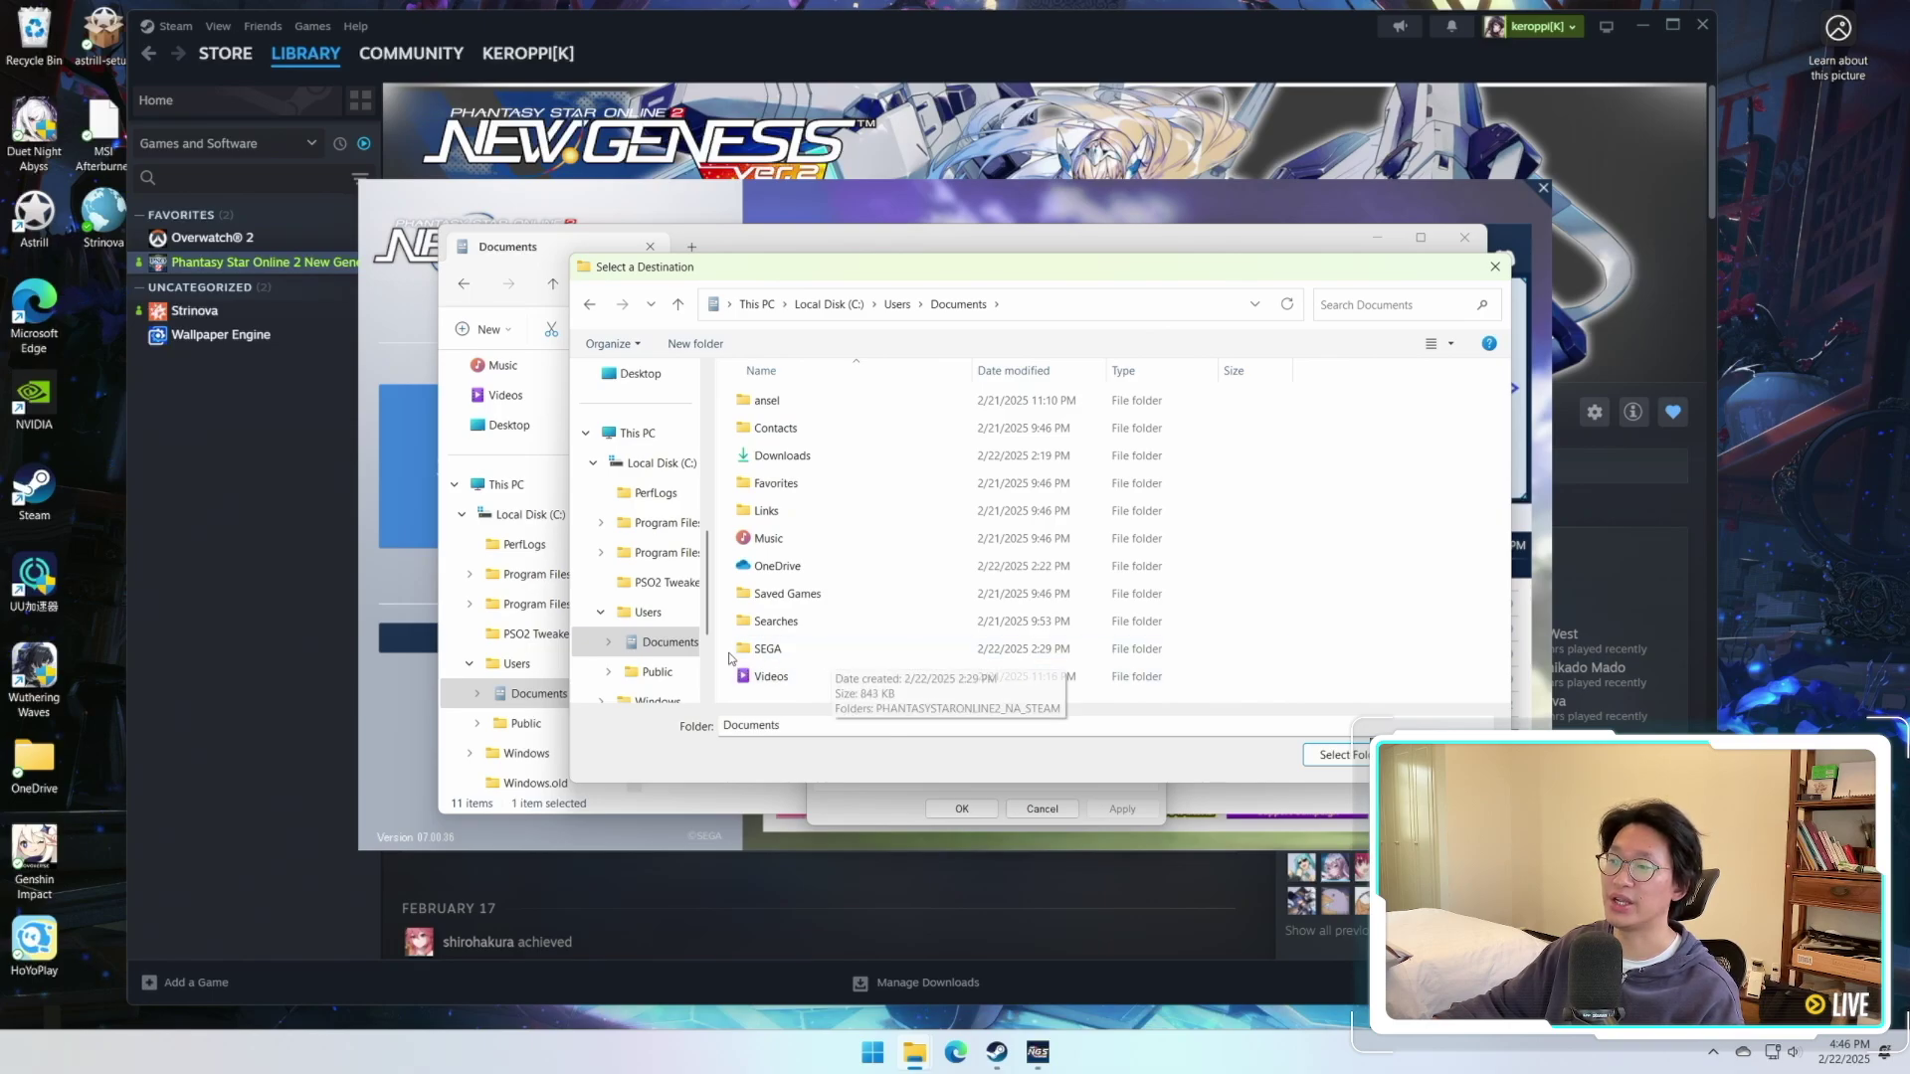
{"action": "mouse_move", "coordinate": [794, 660]}
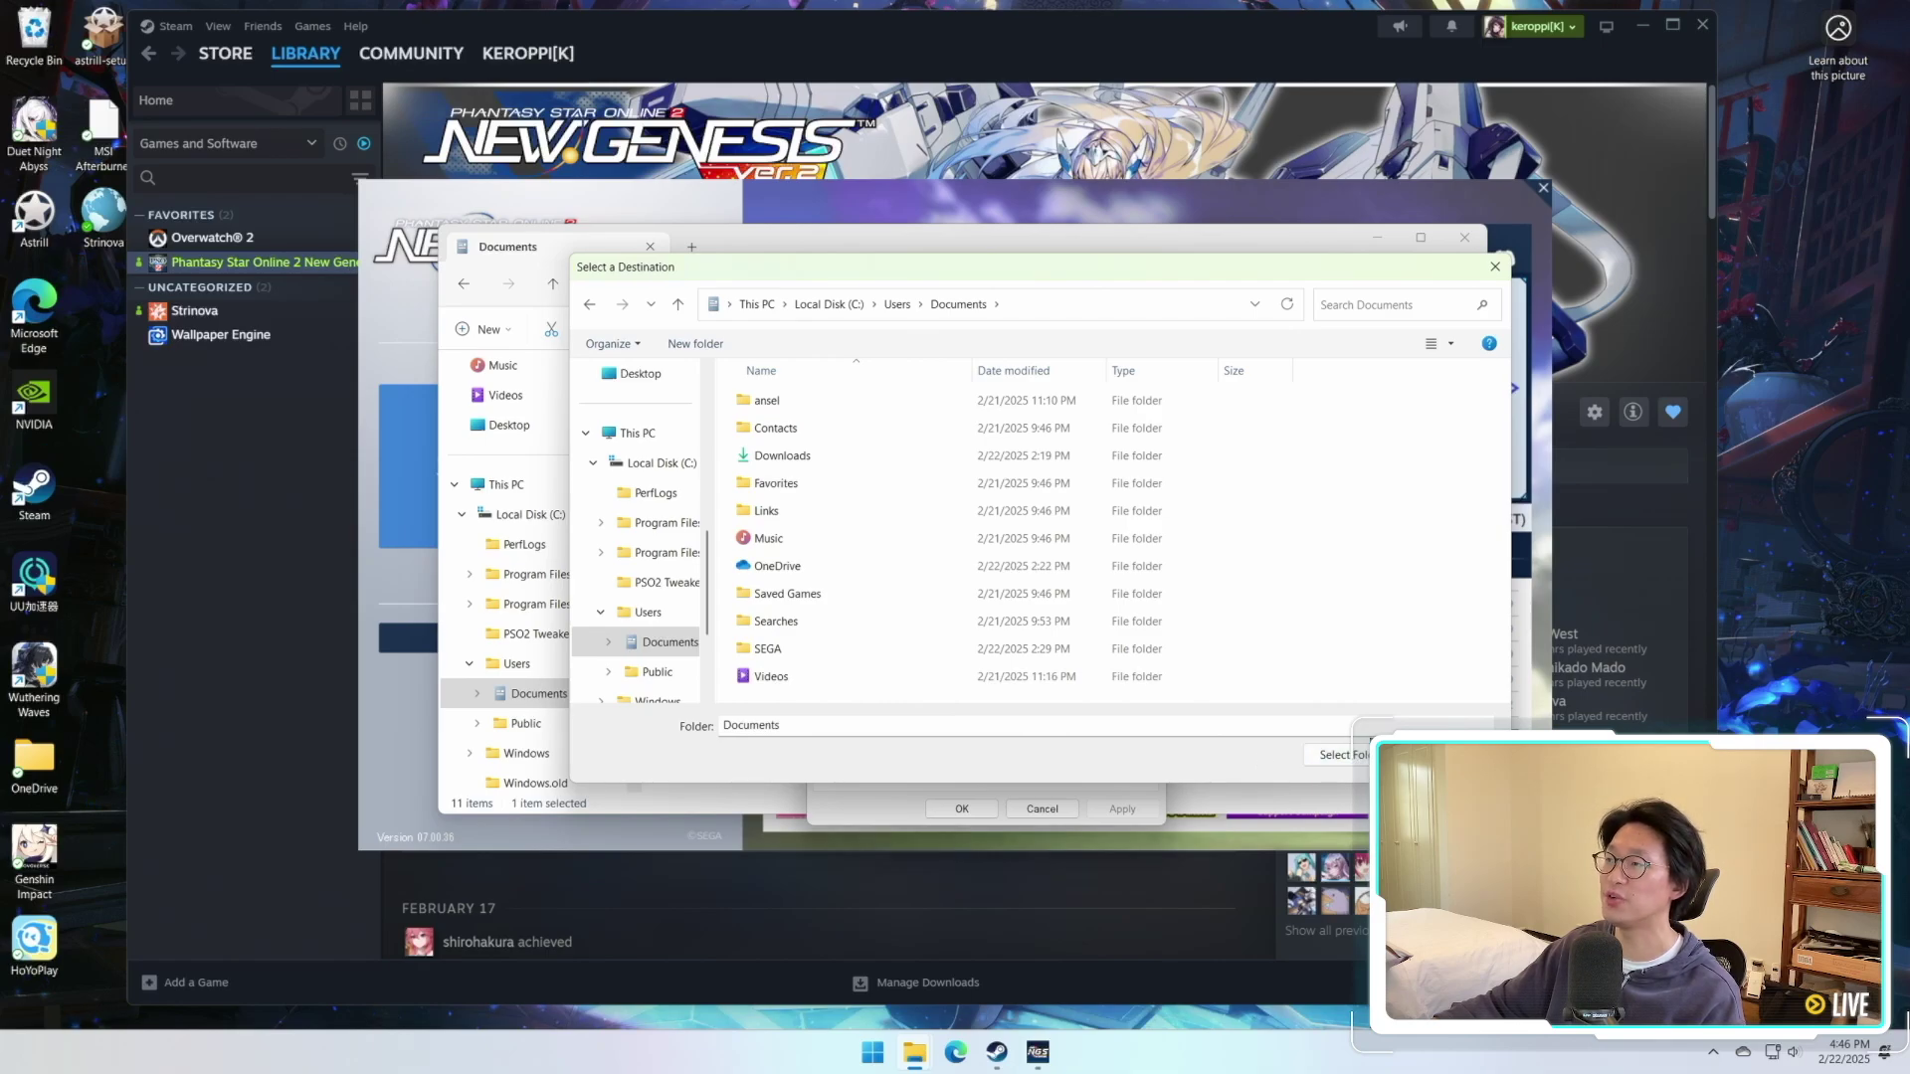
{"action": "key", "text": "Escape"}
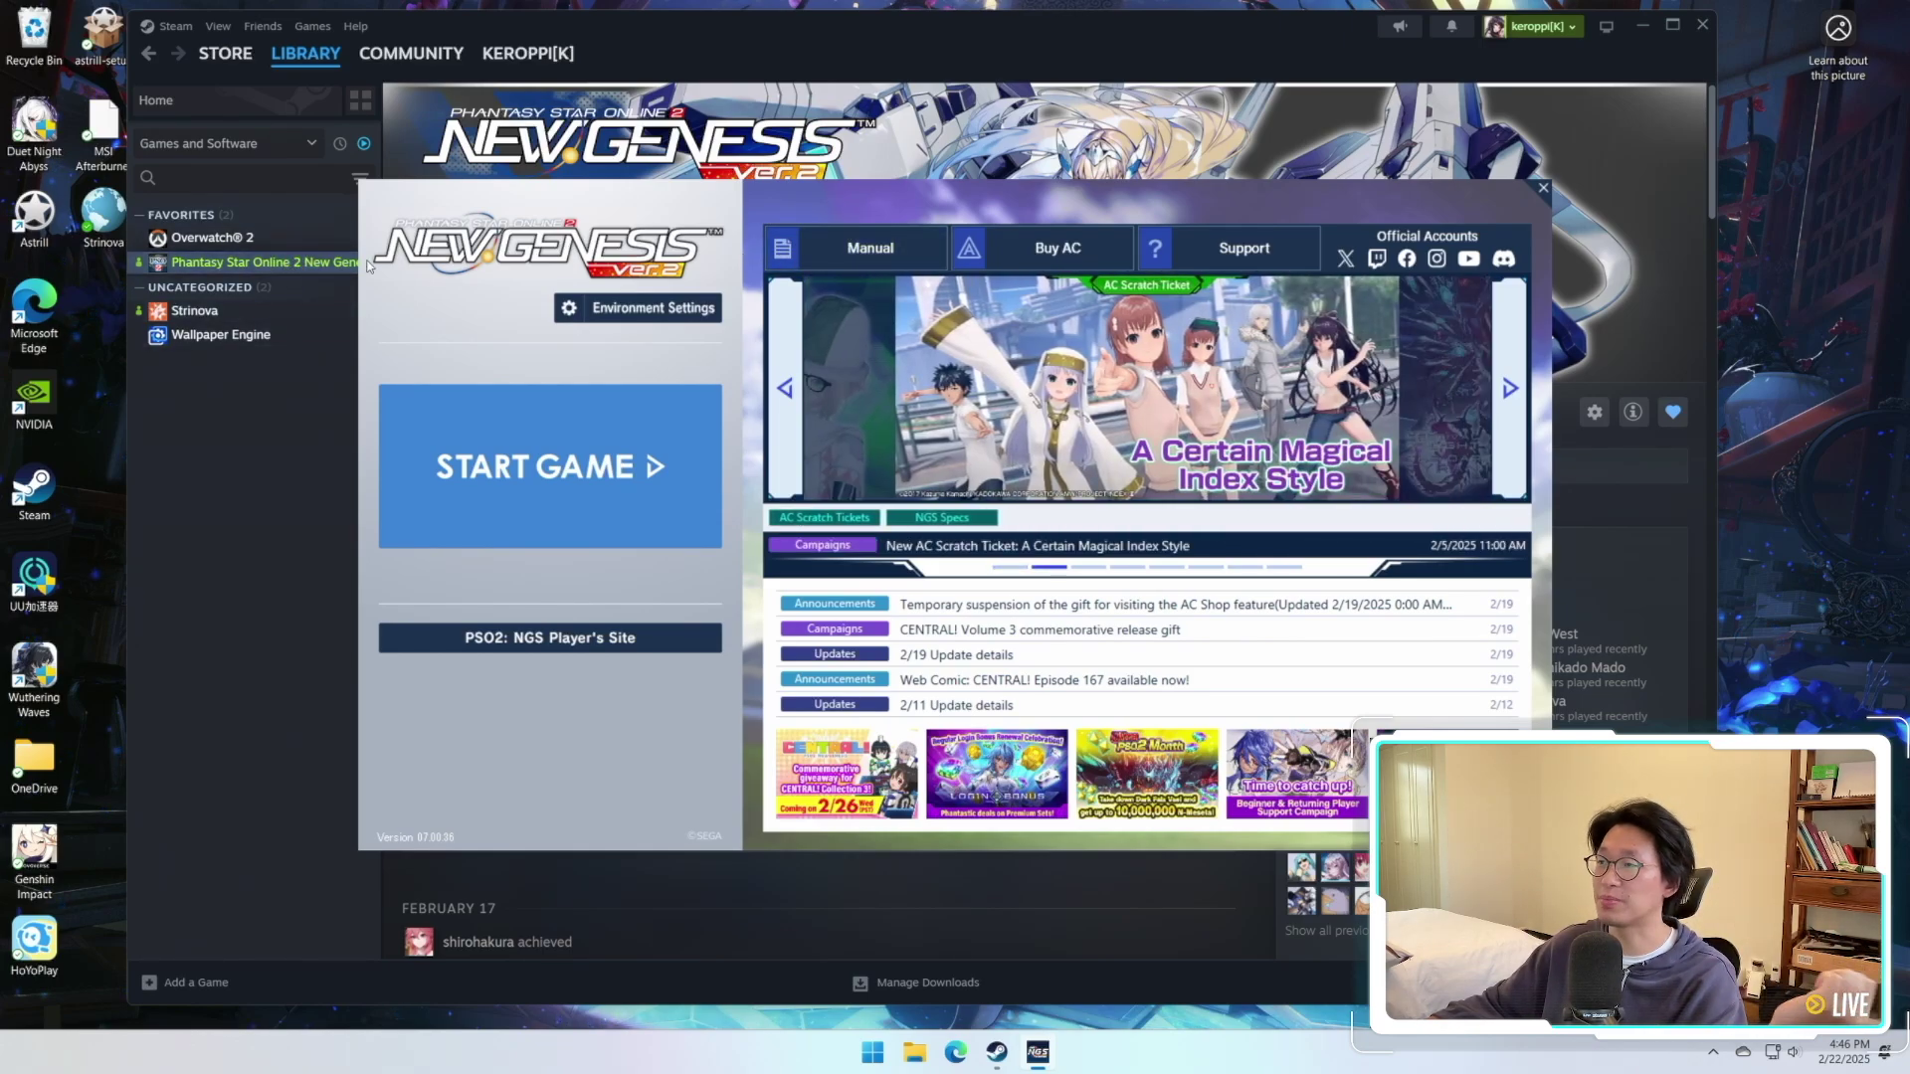
Reopen Environment Settings and save the 2560*1440 virtual full screen settings.
{"action": "left_click", "coordinate": [654, 310]}
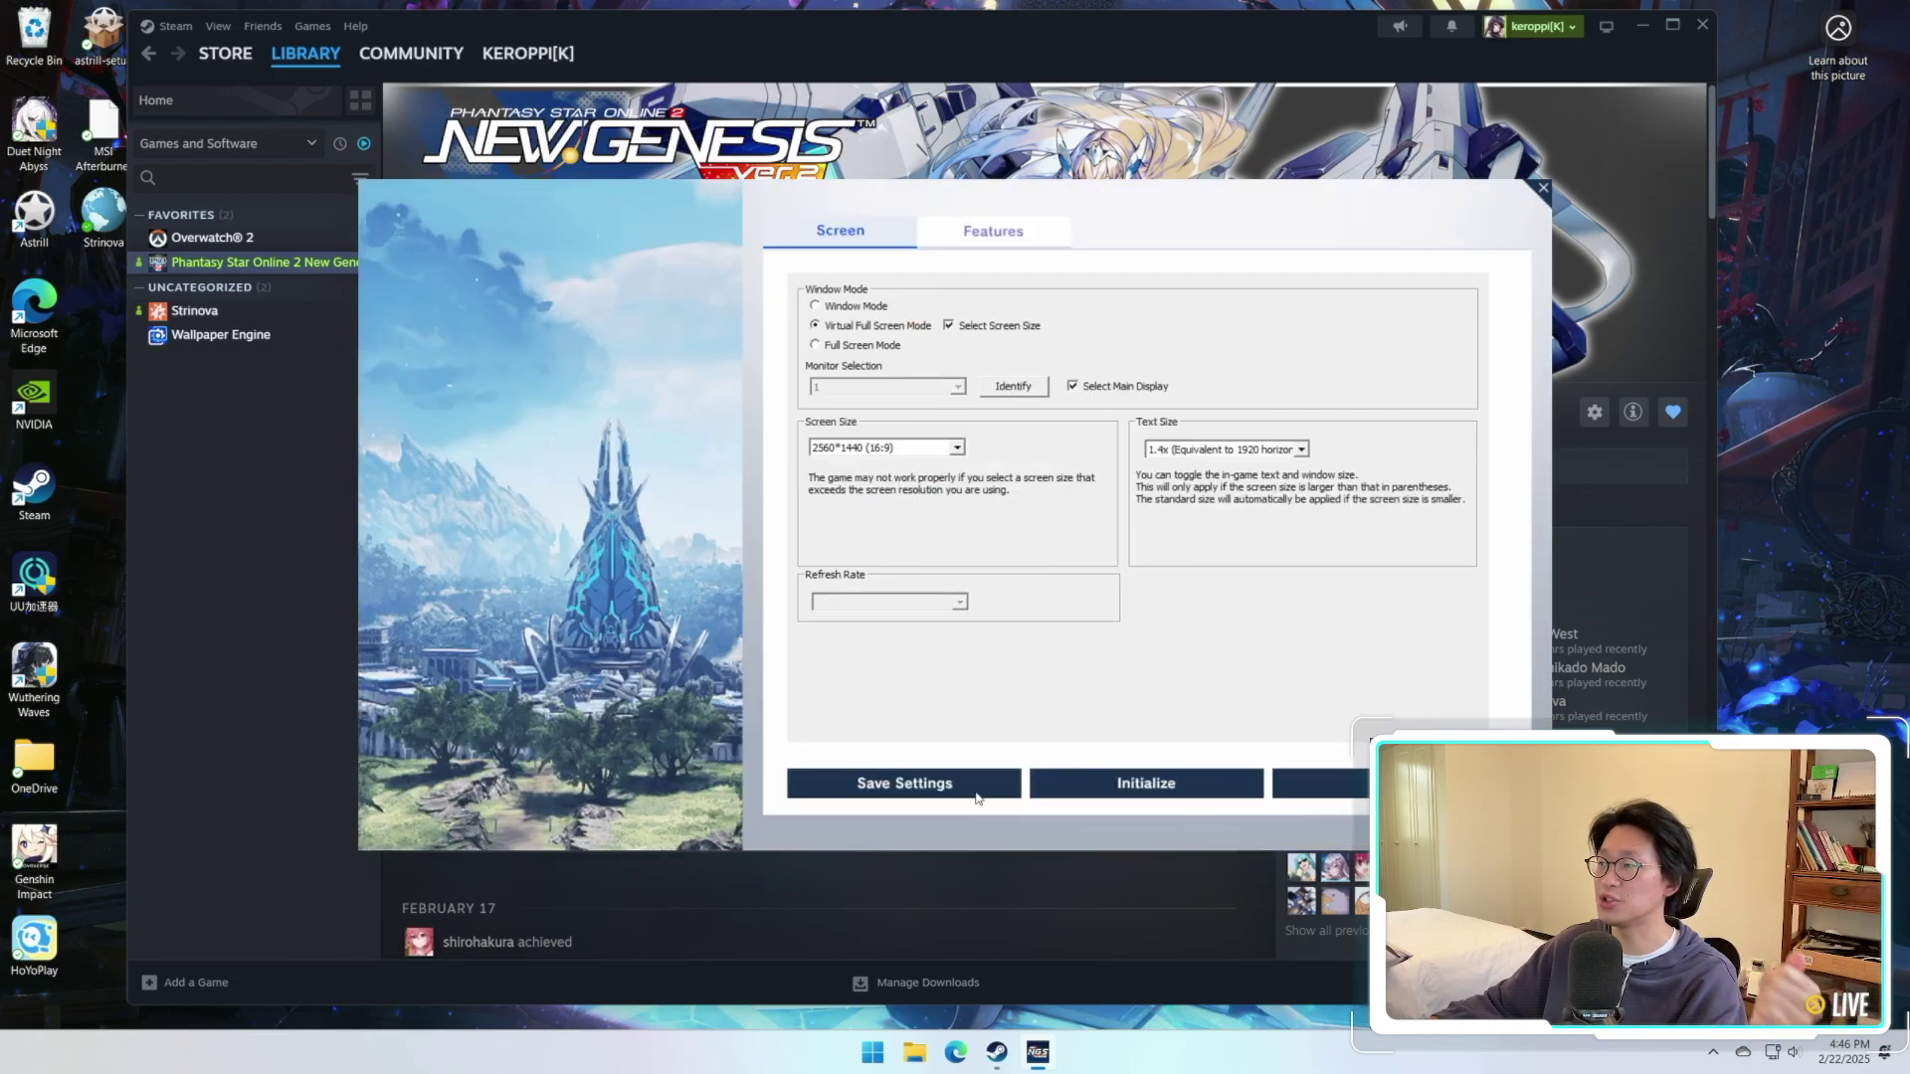
{"action": "left_click", "coordinate": [944, 793]}
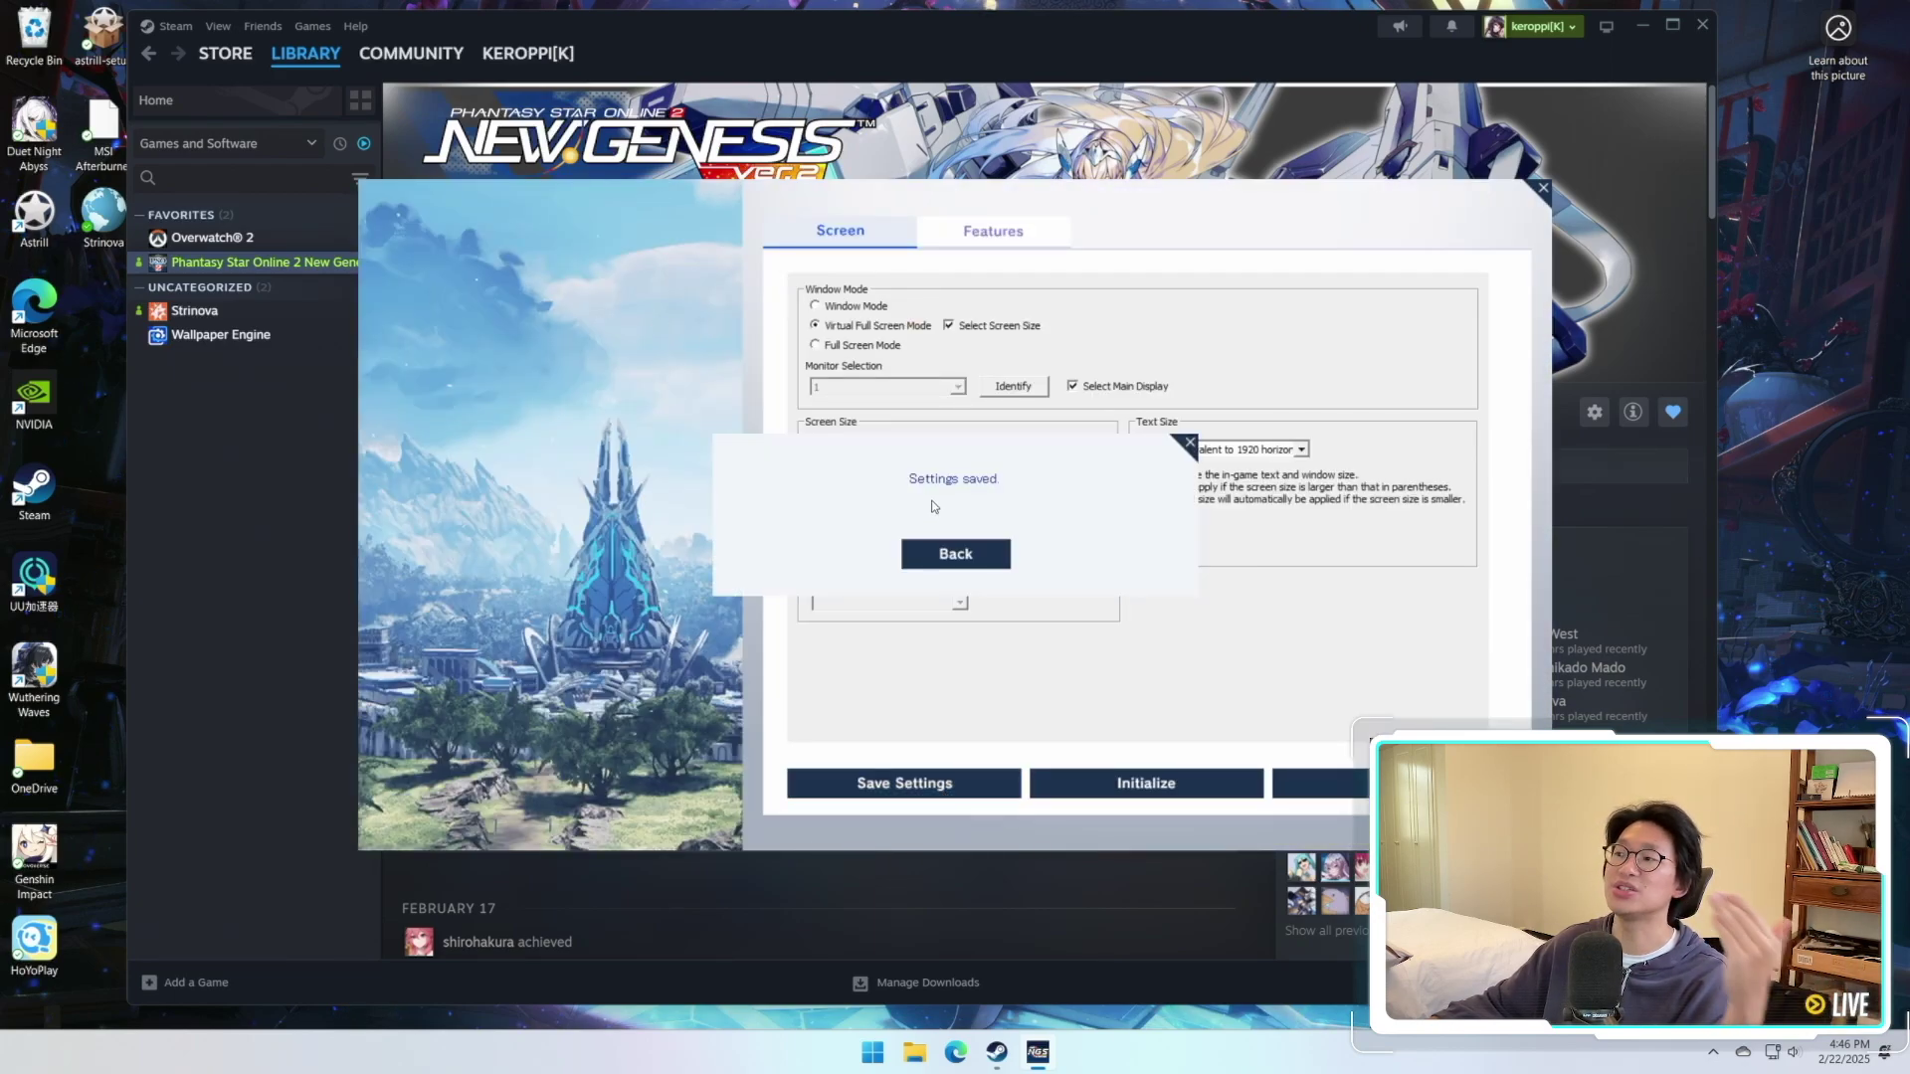
Dismiss the save confirmation, open the PSO2 Tweaker folder, and search Bing for 'pso2 tweaker download'.
{"action": "left_click", "coordinate": [960, 561]}
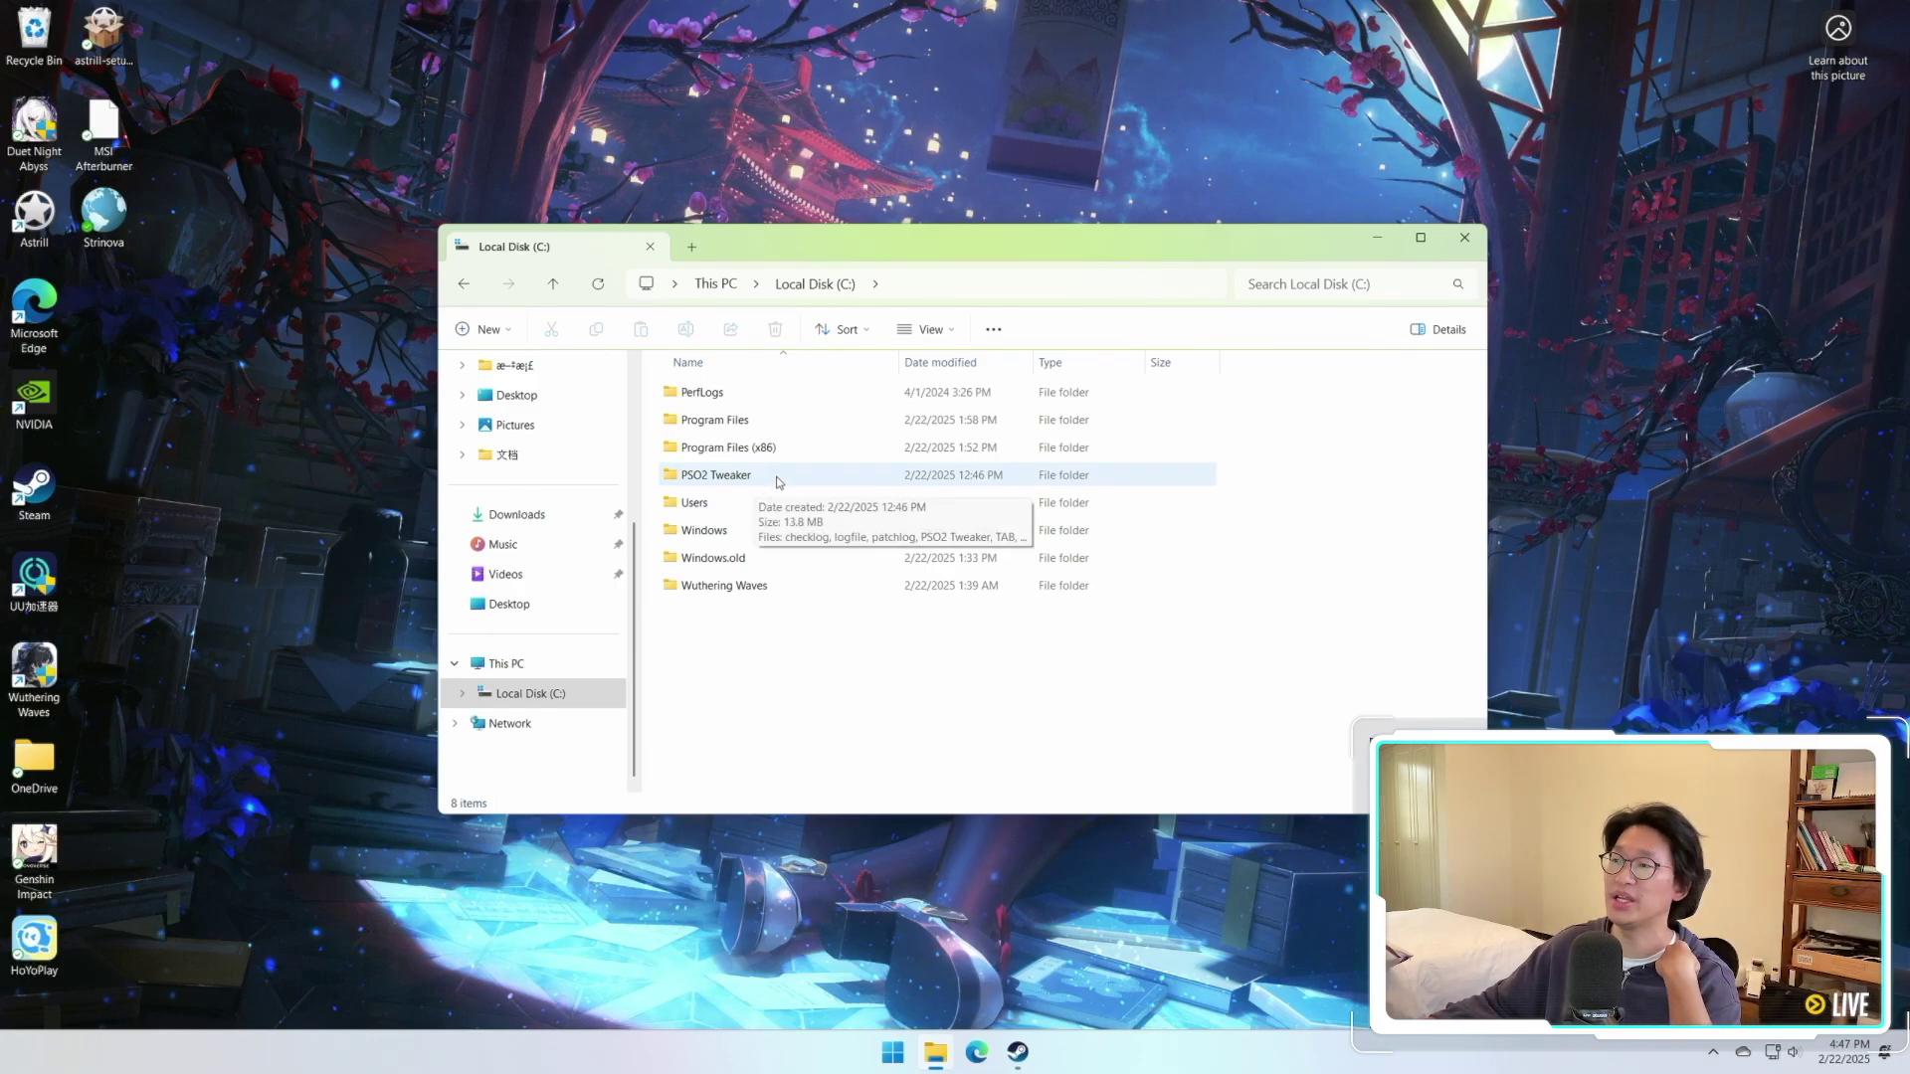
{"action": "double_click", "coordinate": [771, 481]}
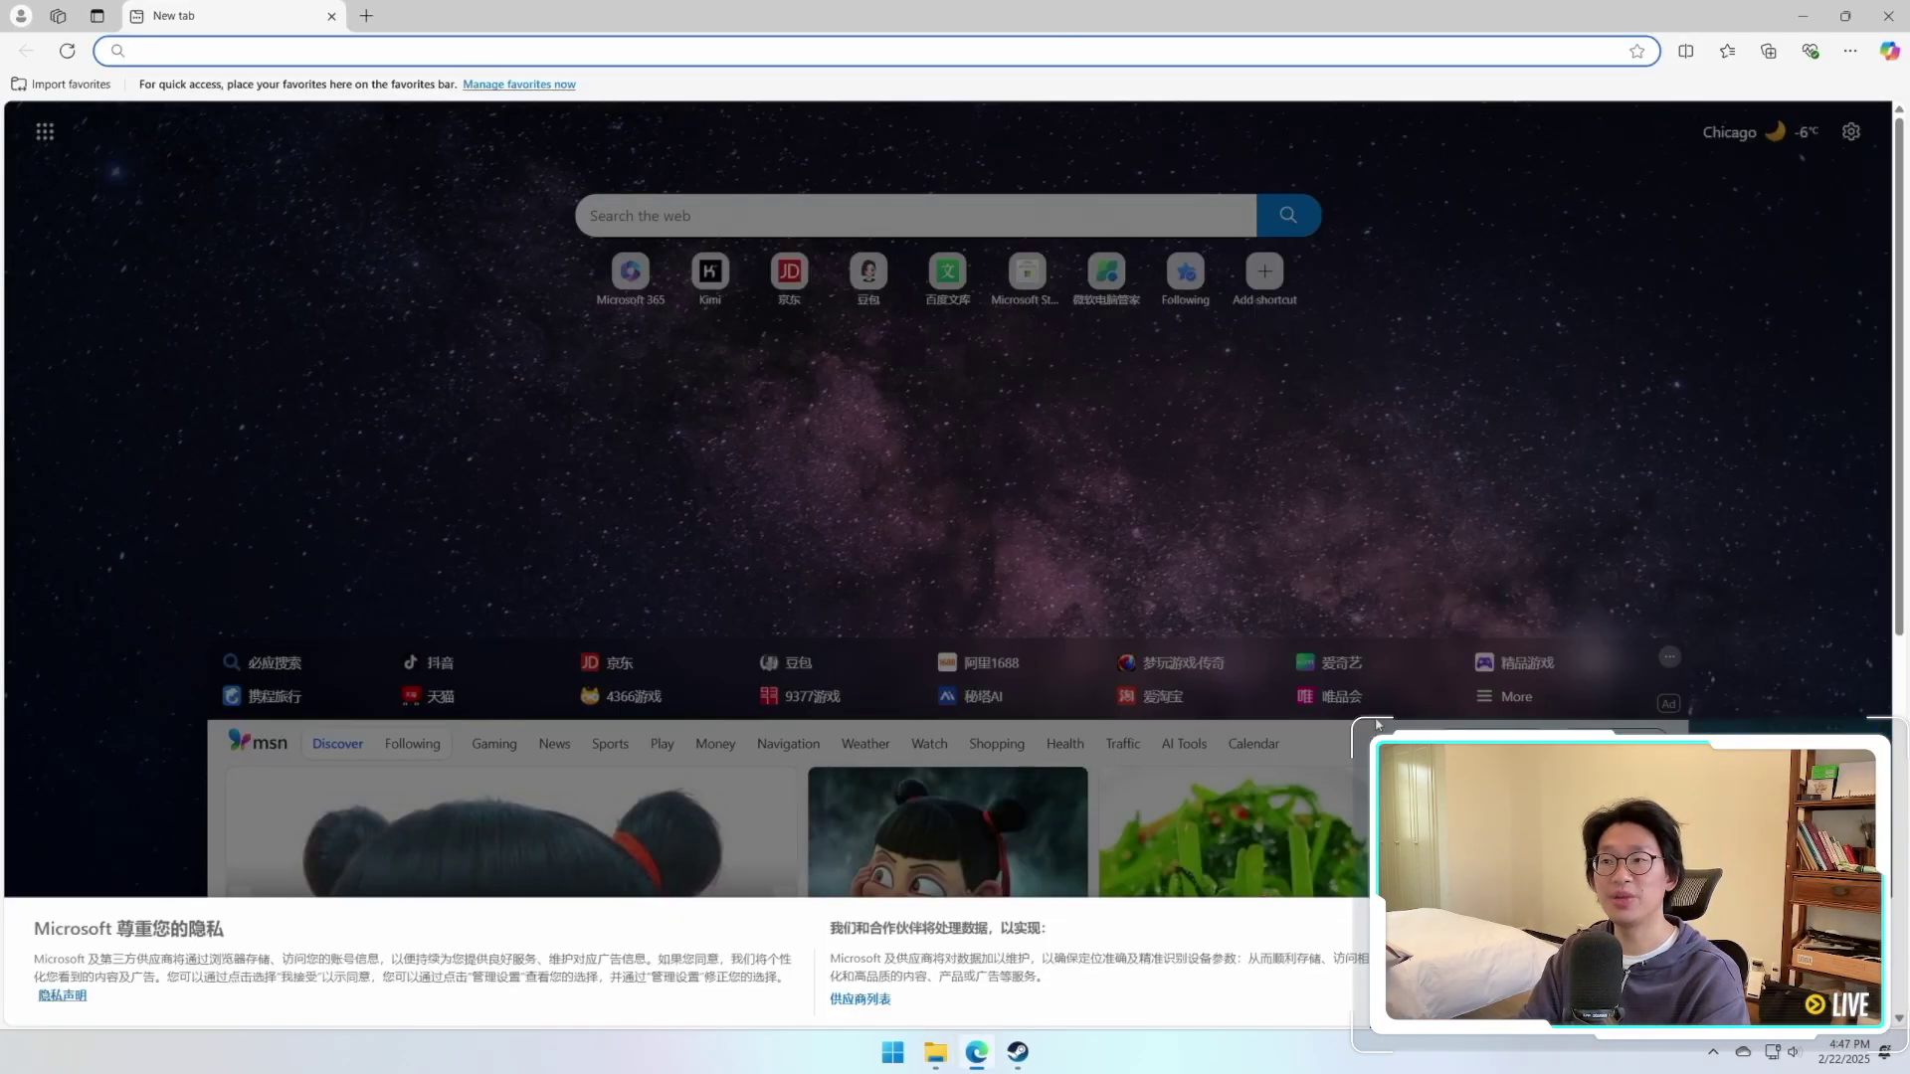
{"action": "type", "text": "pso"}
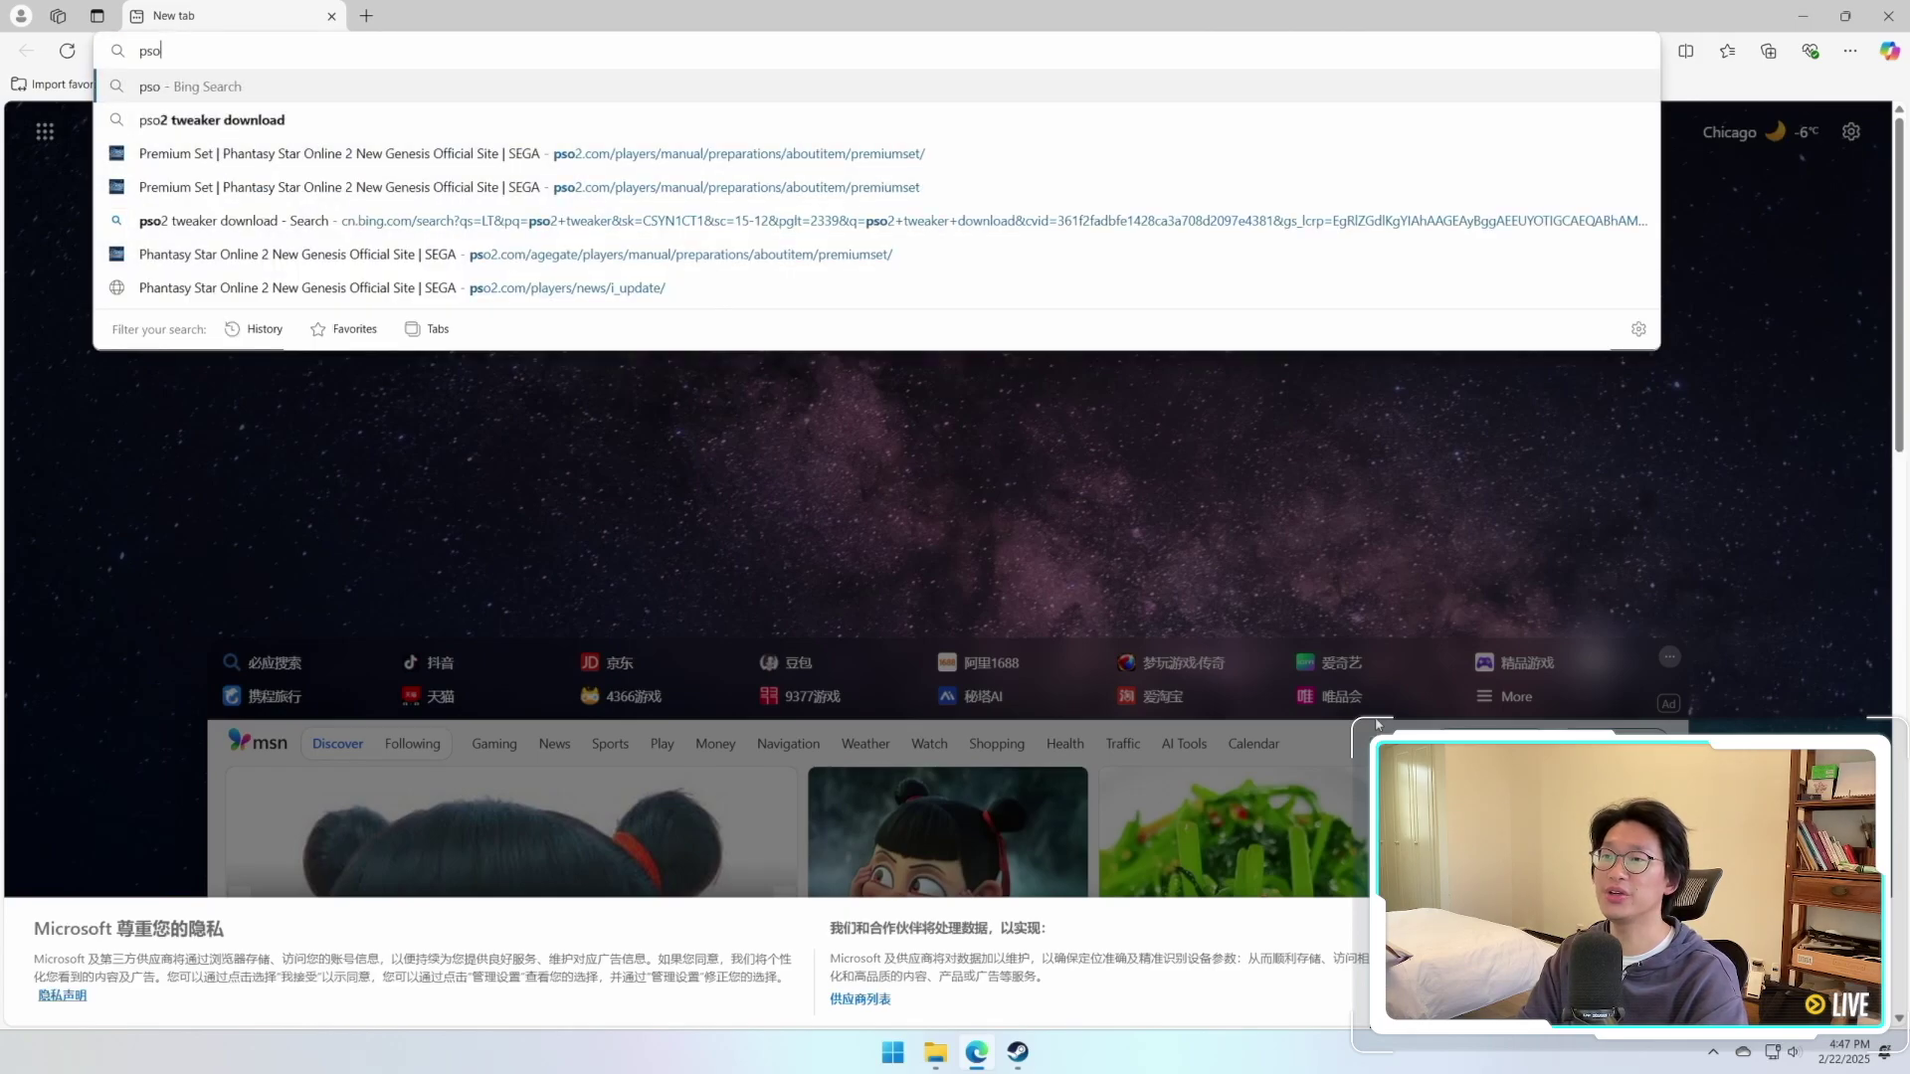
{"action": "type", "text": "2 tweaker downlo"}
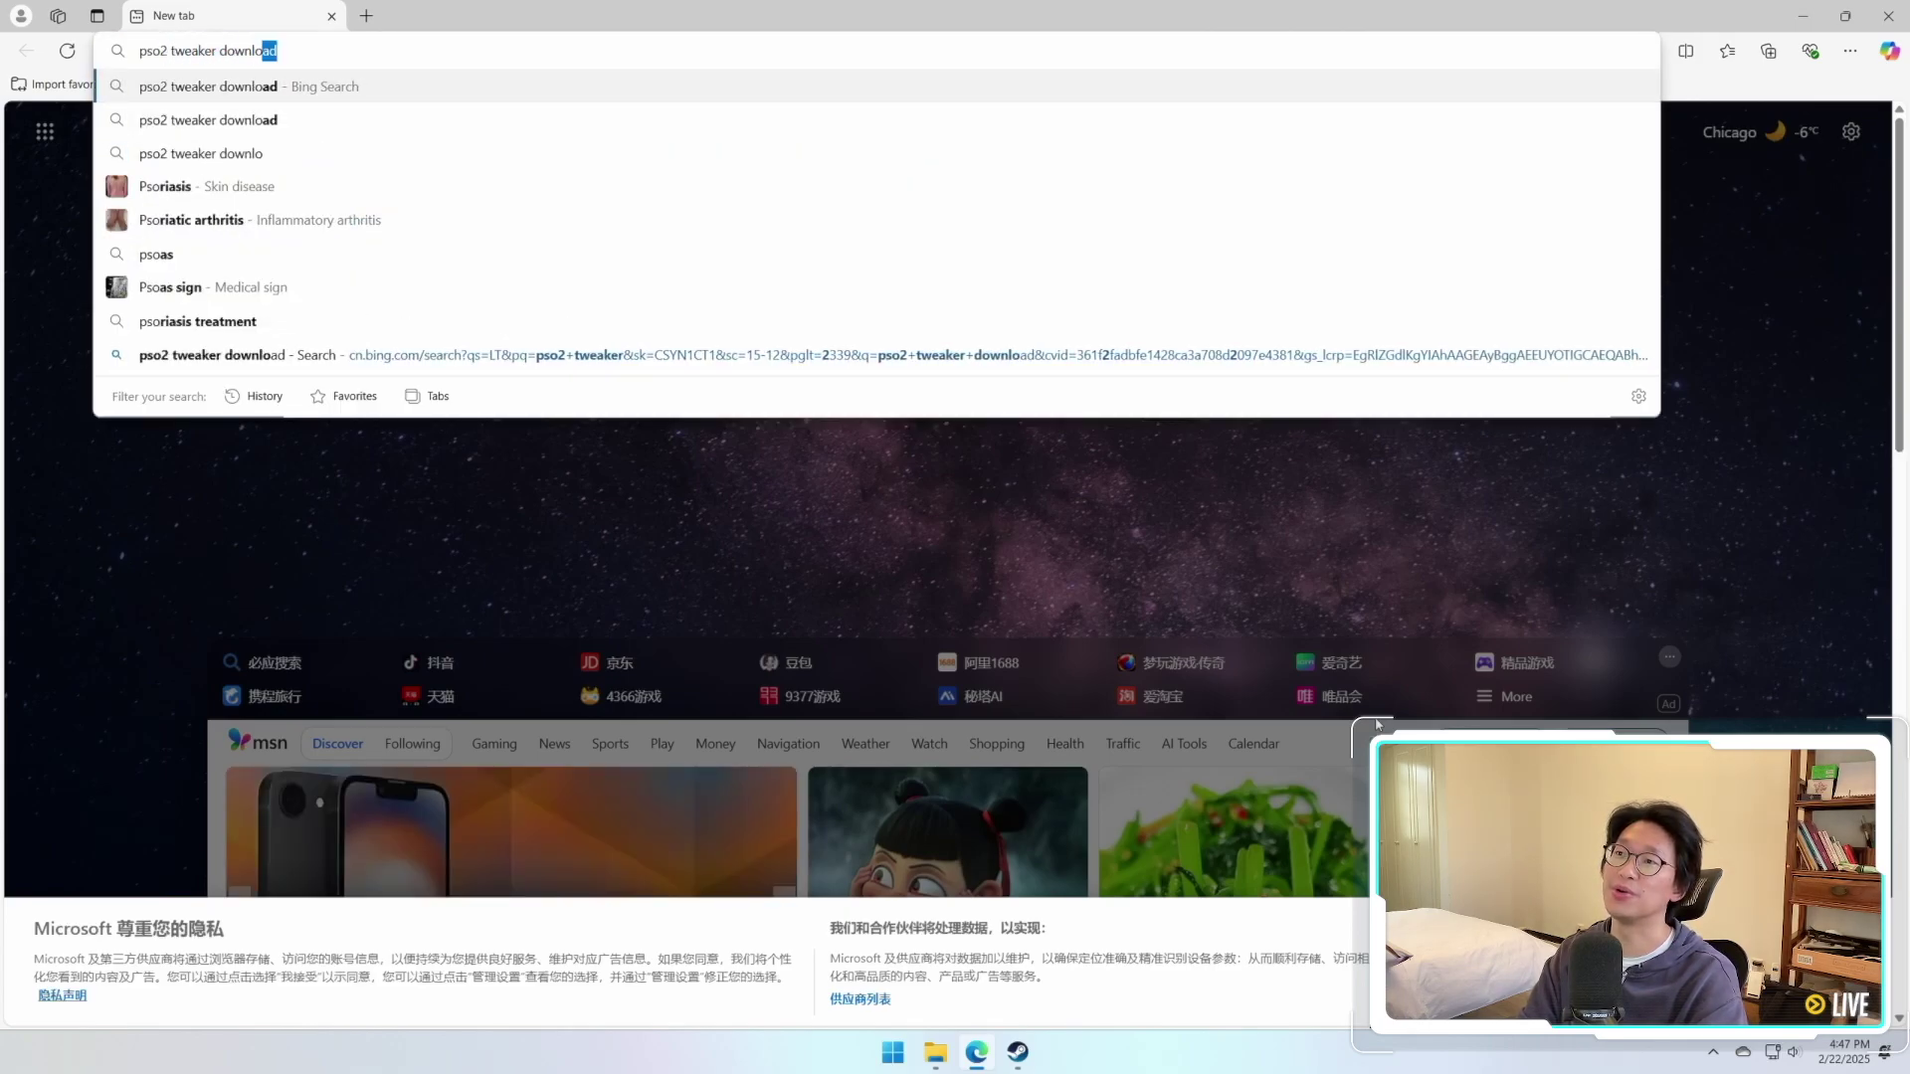
{"action": "key", "text": "Return"}
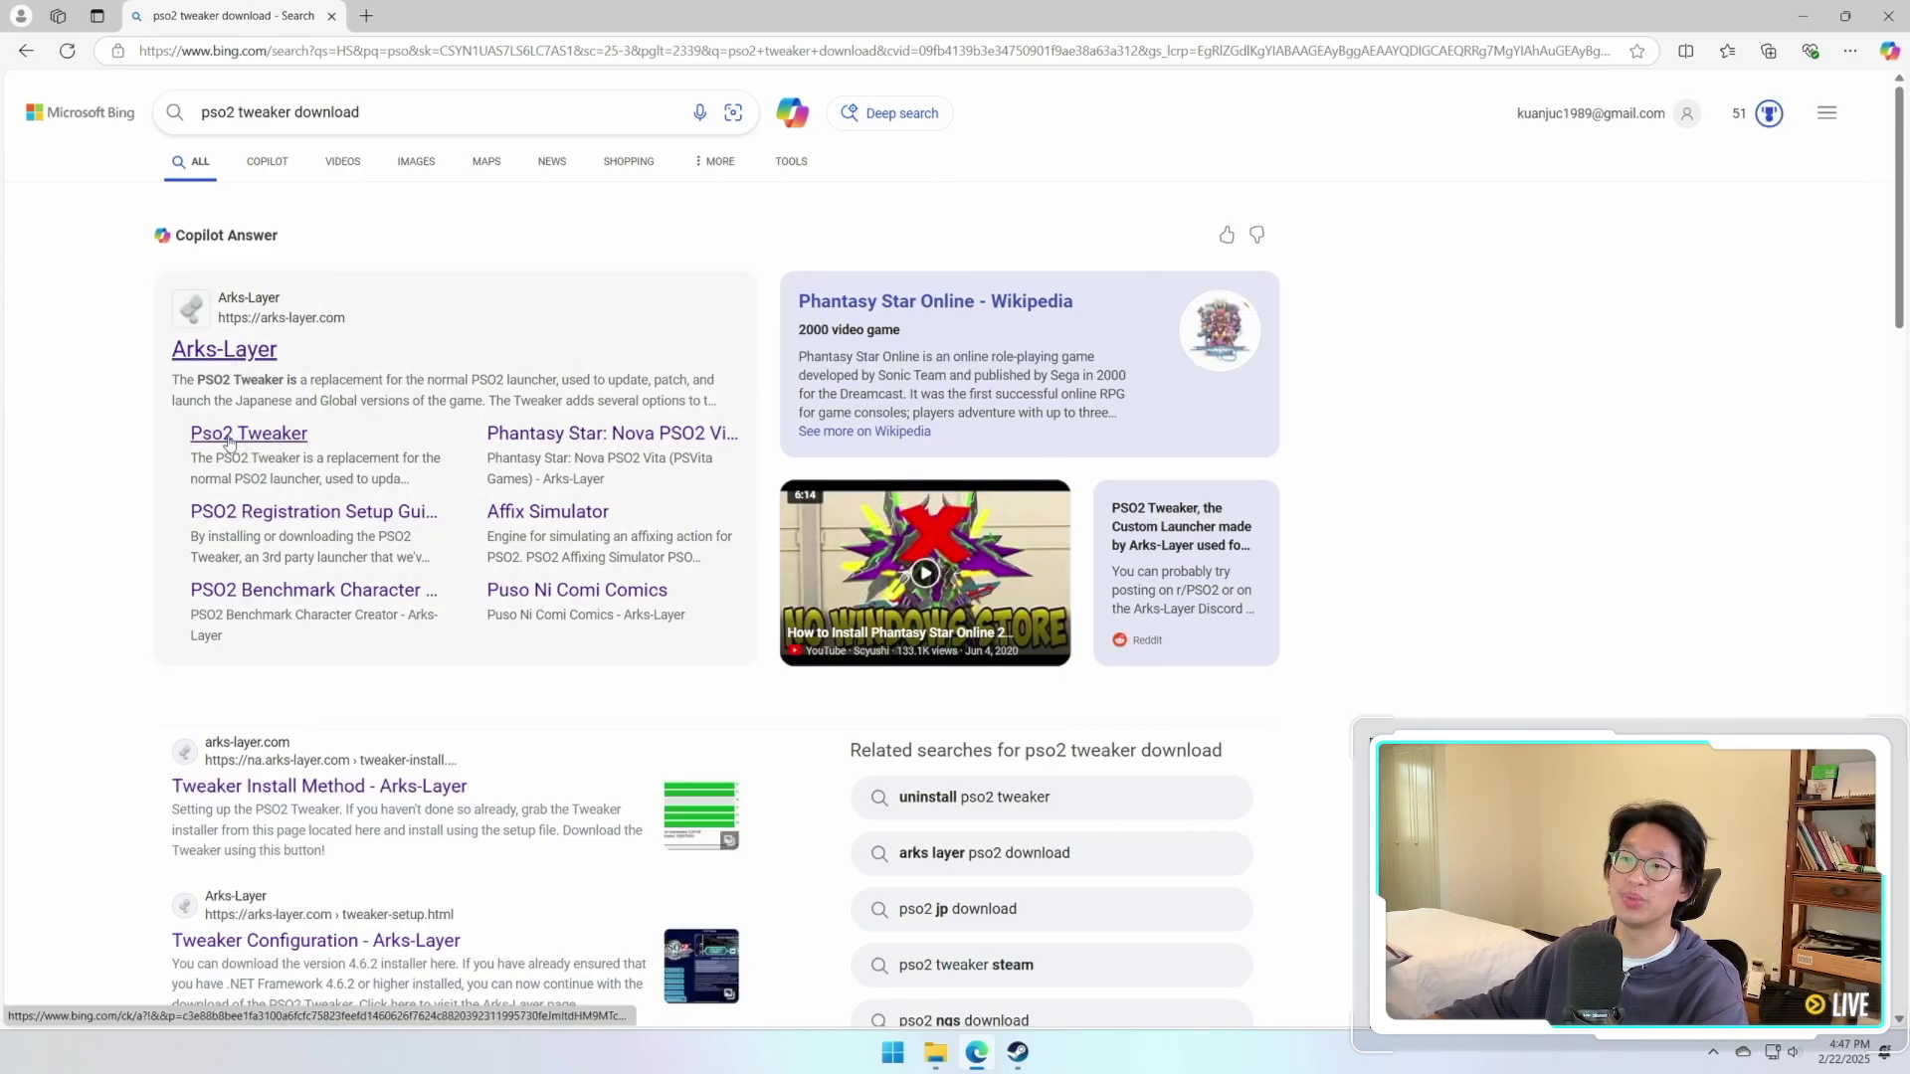
Download PSO2 Tweaker via Download Link #1 on the Arks-Layer Pso2 Tweaker page.
{"action": "left_click", "coordinate": [289, 439]}
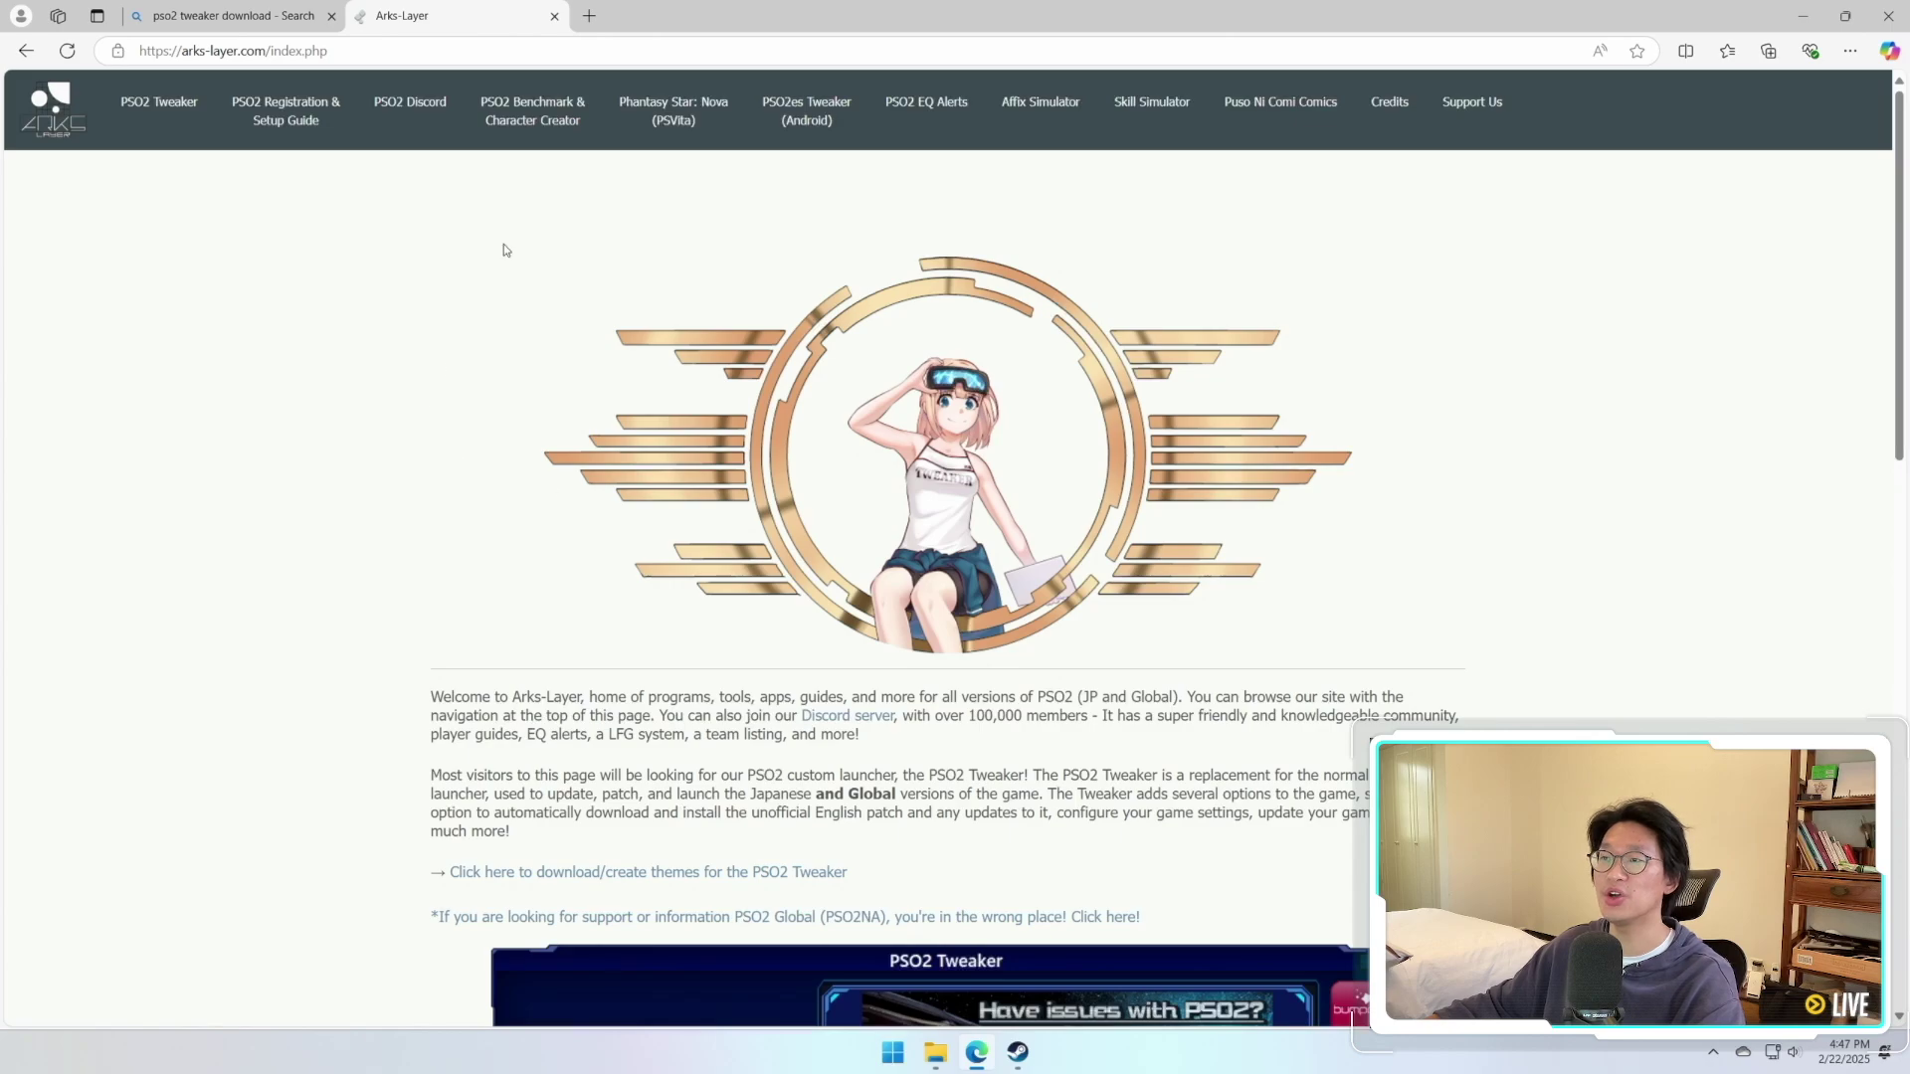
{"action": "scroll", "coordinate": [978, 445], "scroll_direction": "down", "scroll_amount": 1}
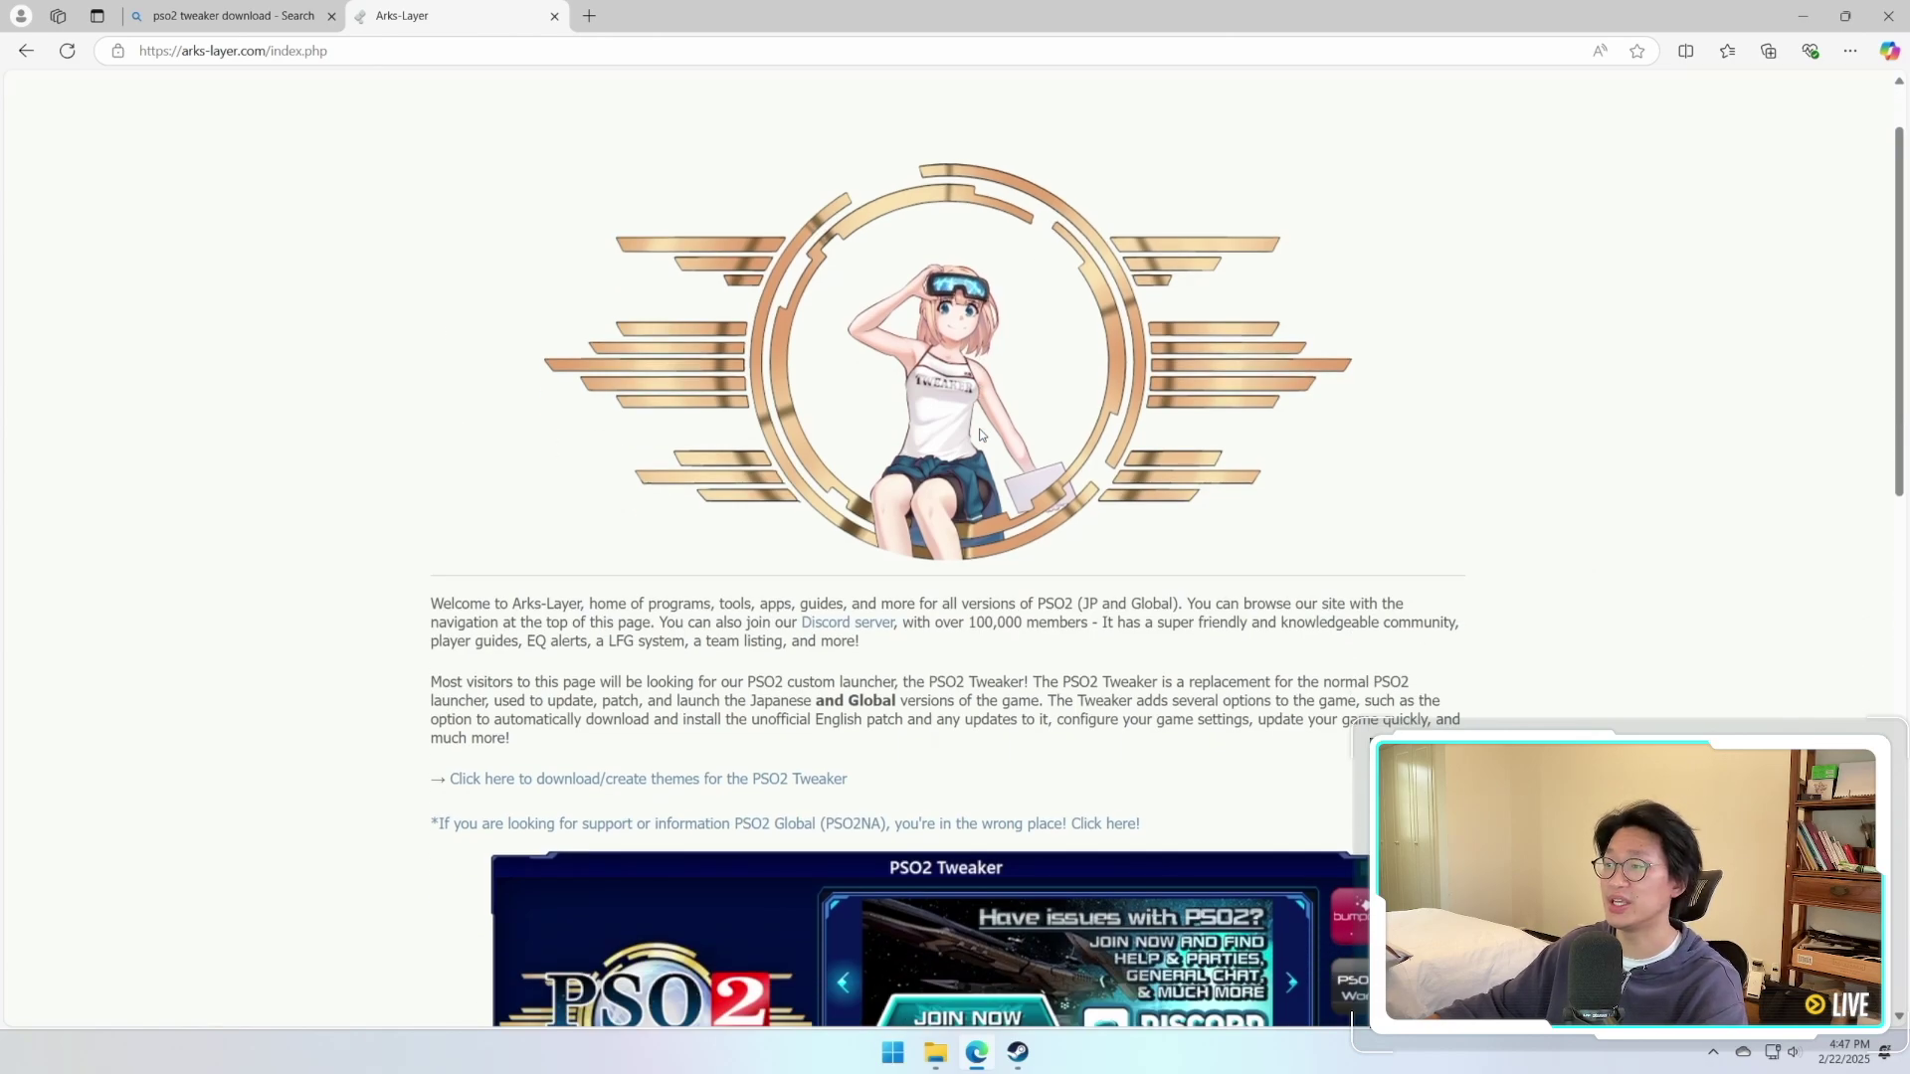
{"action": "scroll", "coordinate": [980, 435], "scroll_direction": "down", "scroll_amount": 12}
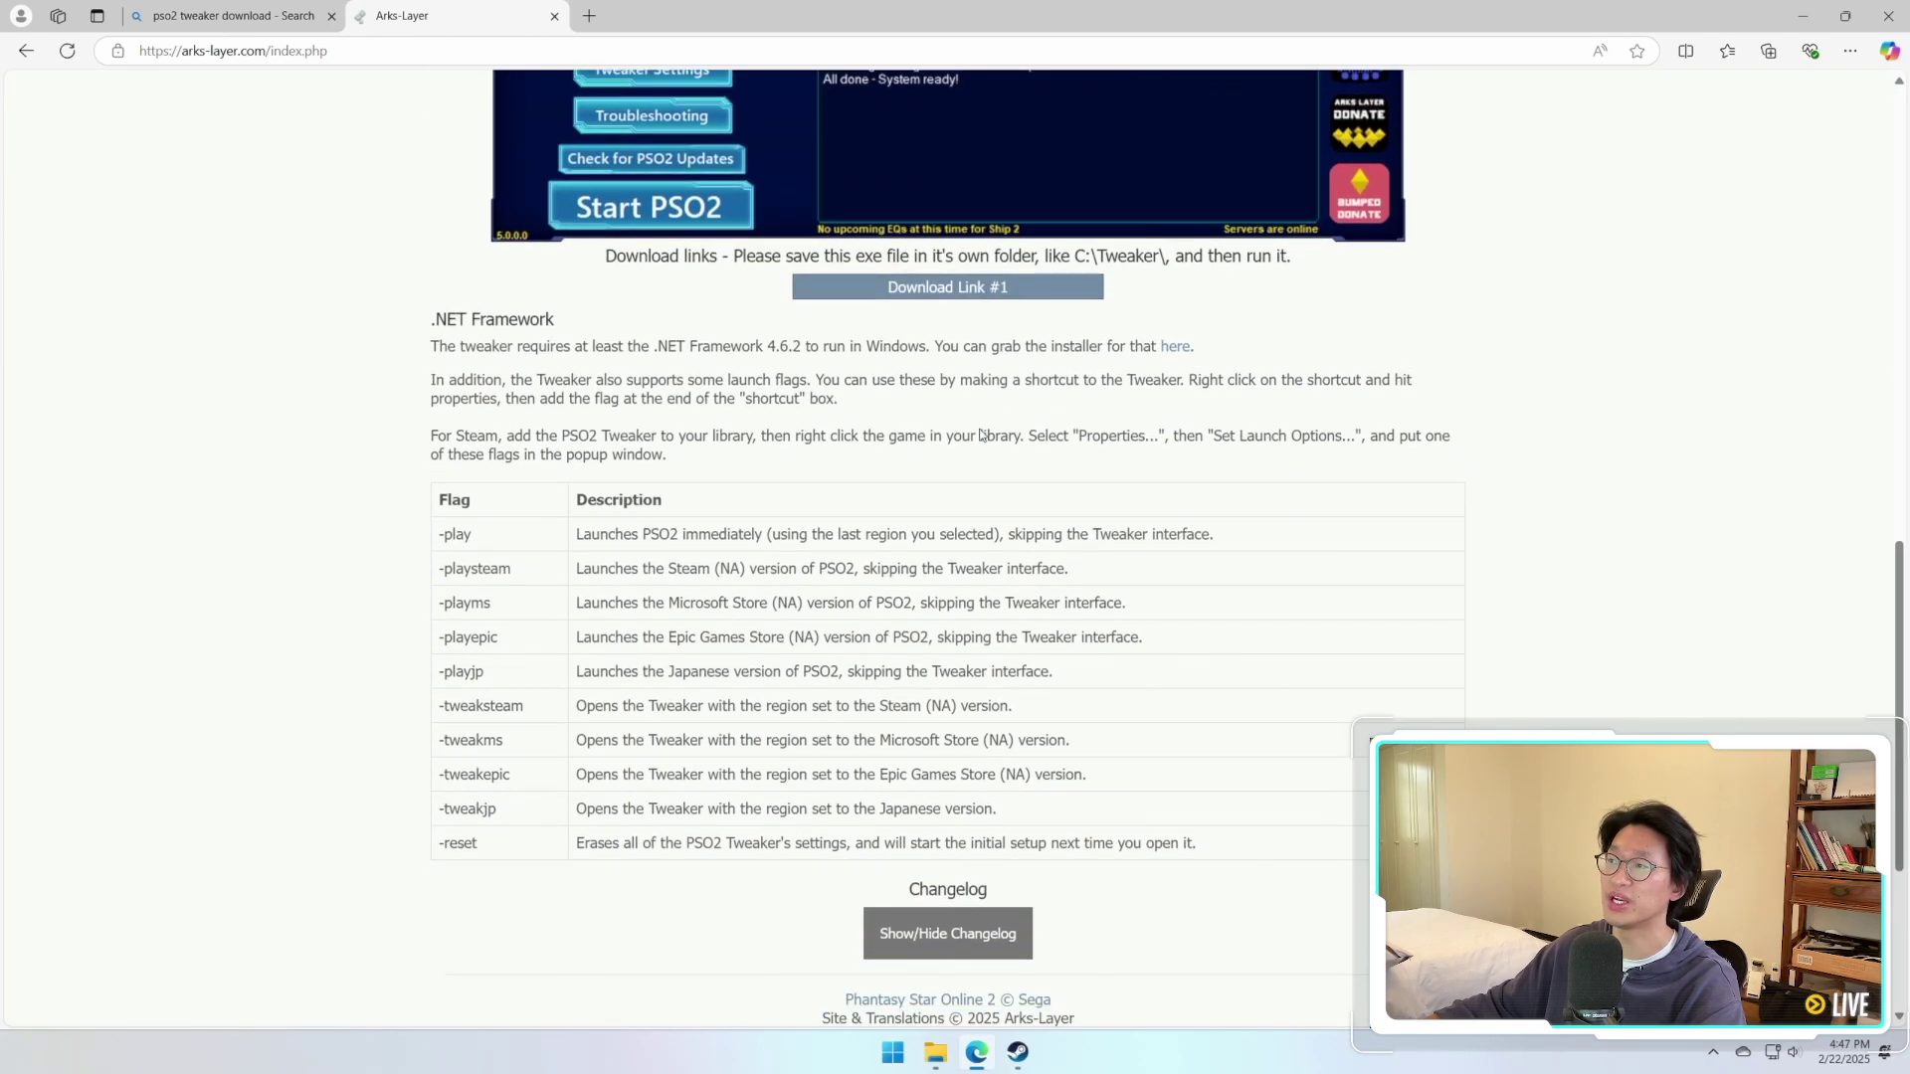
{"action": "scroll", "coordinate": [980, 435], "scroll_direction": "up", "scroll_amount": 1}
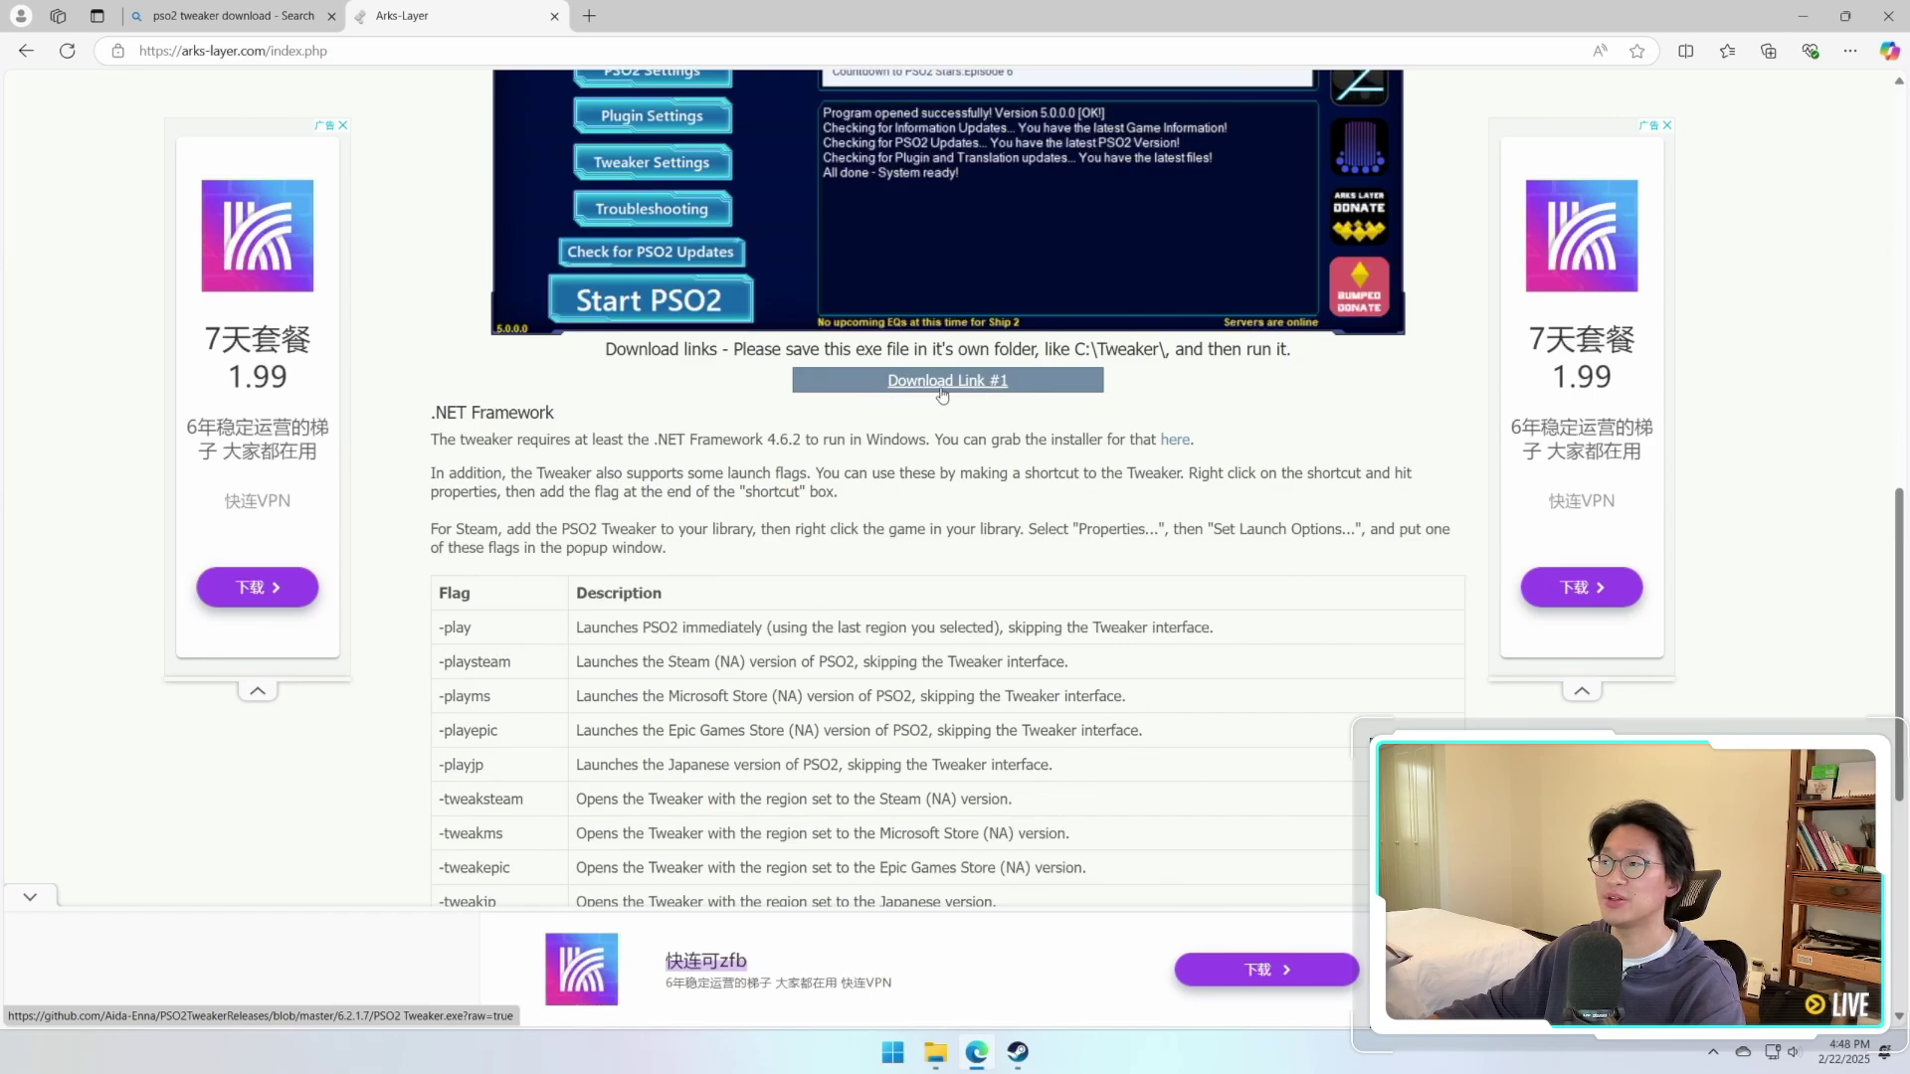
{"action": "left_click", "coordinate": [1003, 383]}
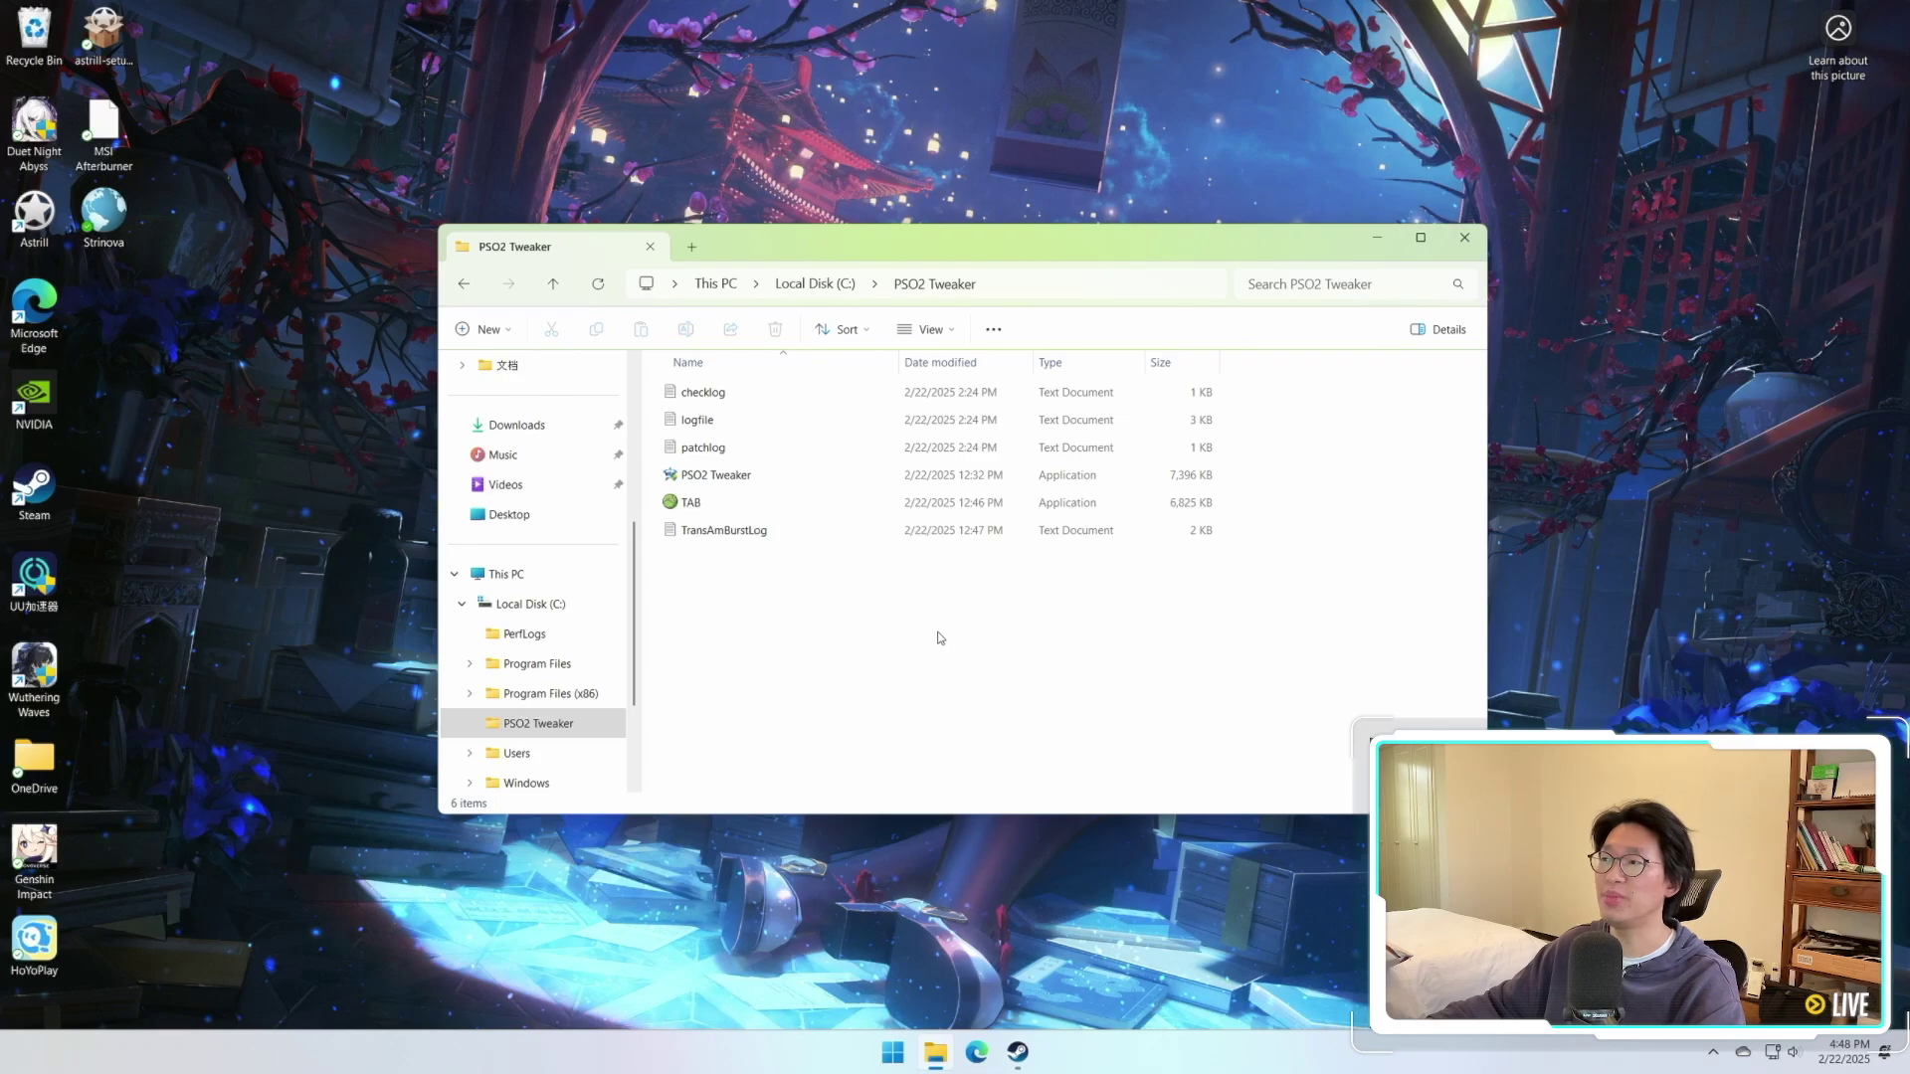
Run PSO2 Tweaker.exe from C:\PSO2 Tweaker and approve the User Account Control prompt.
{"action": "key", "text": "alt+Up"}
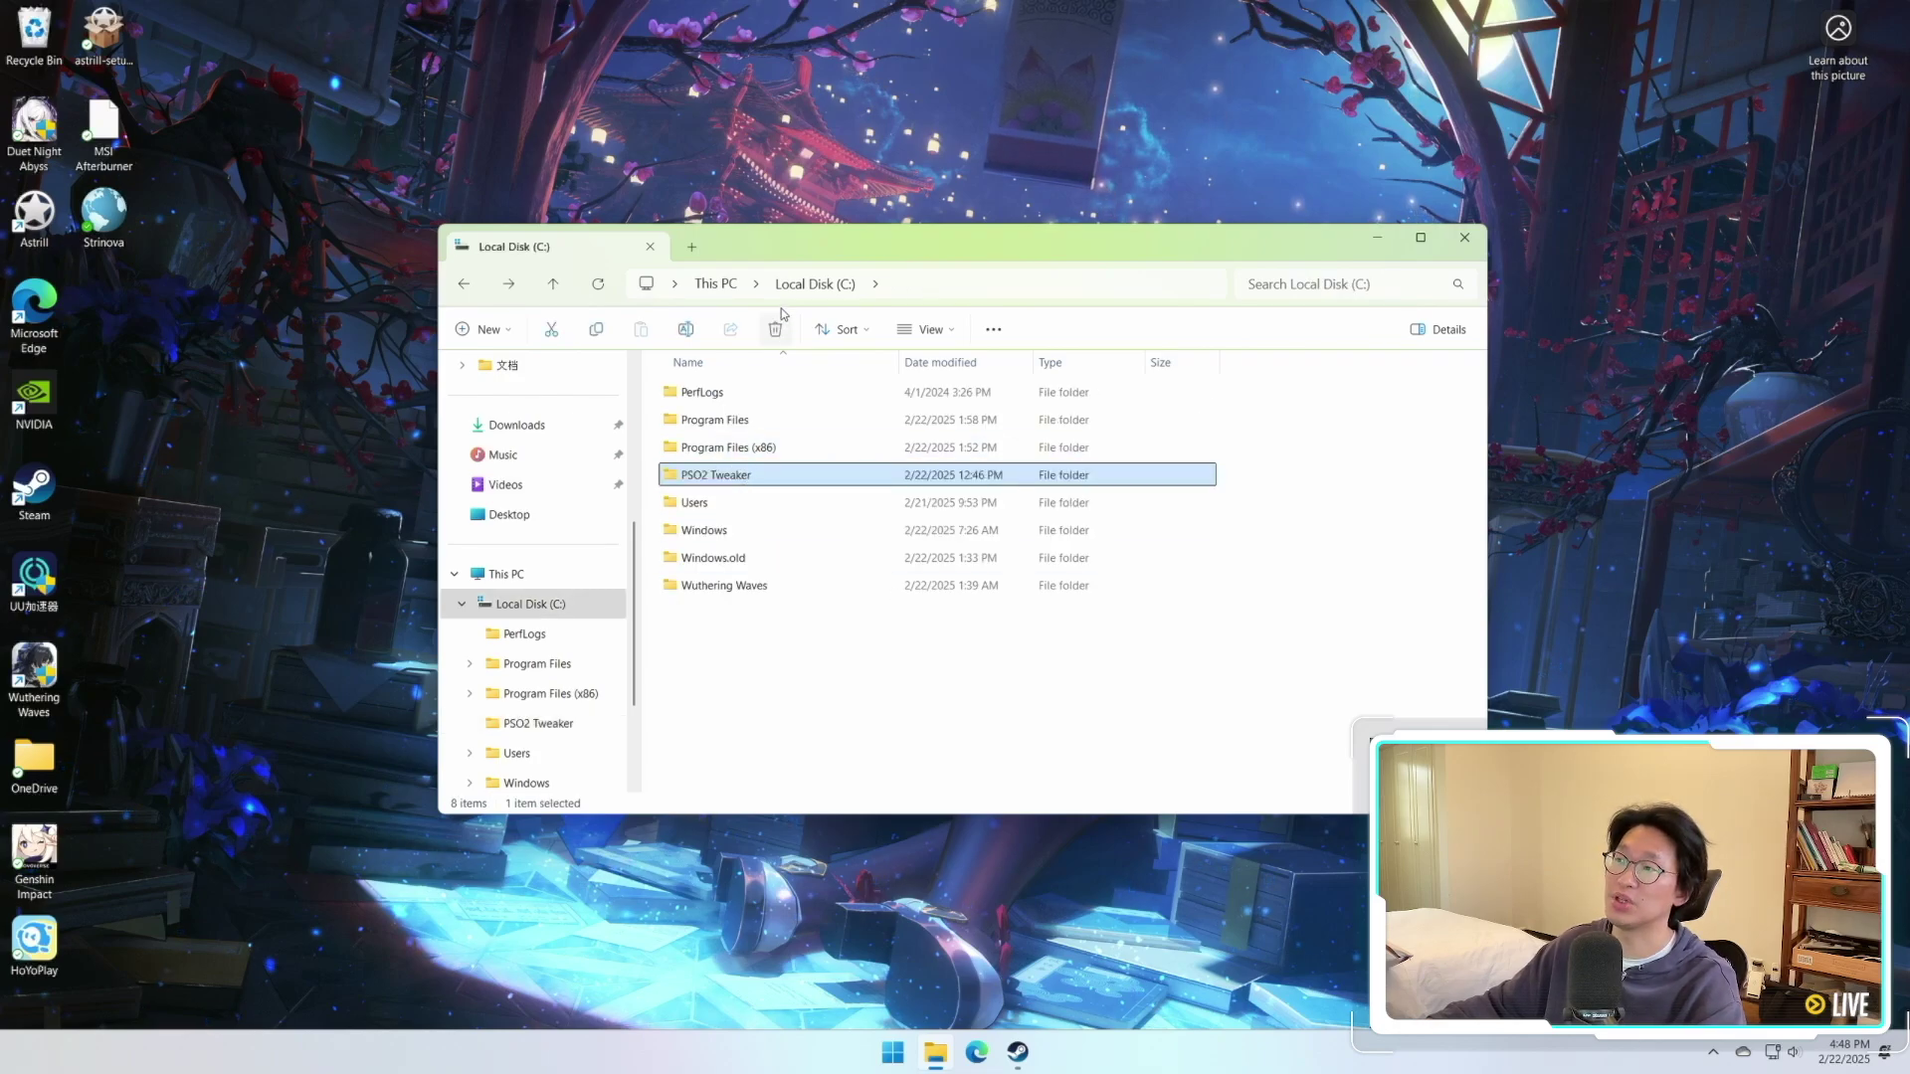
{"action": "double_click", "coordinate": [756, 477]}
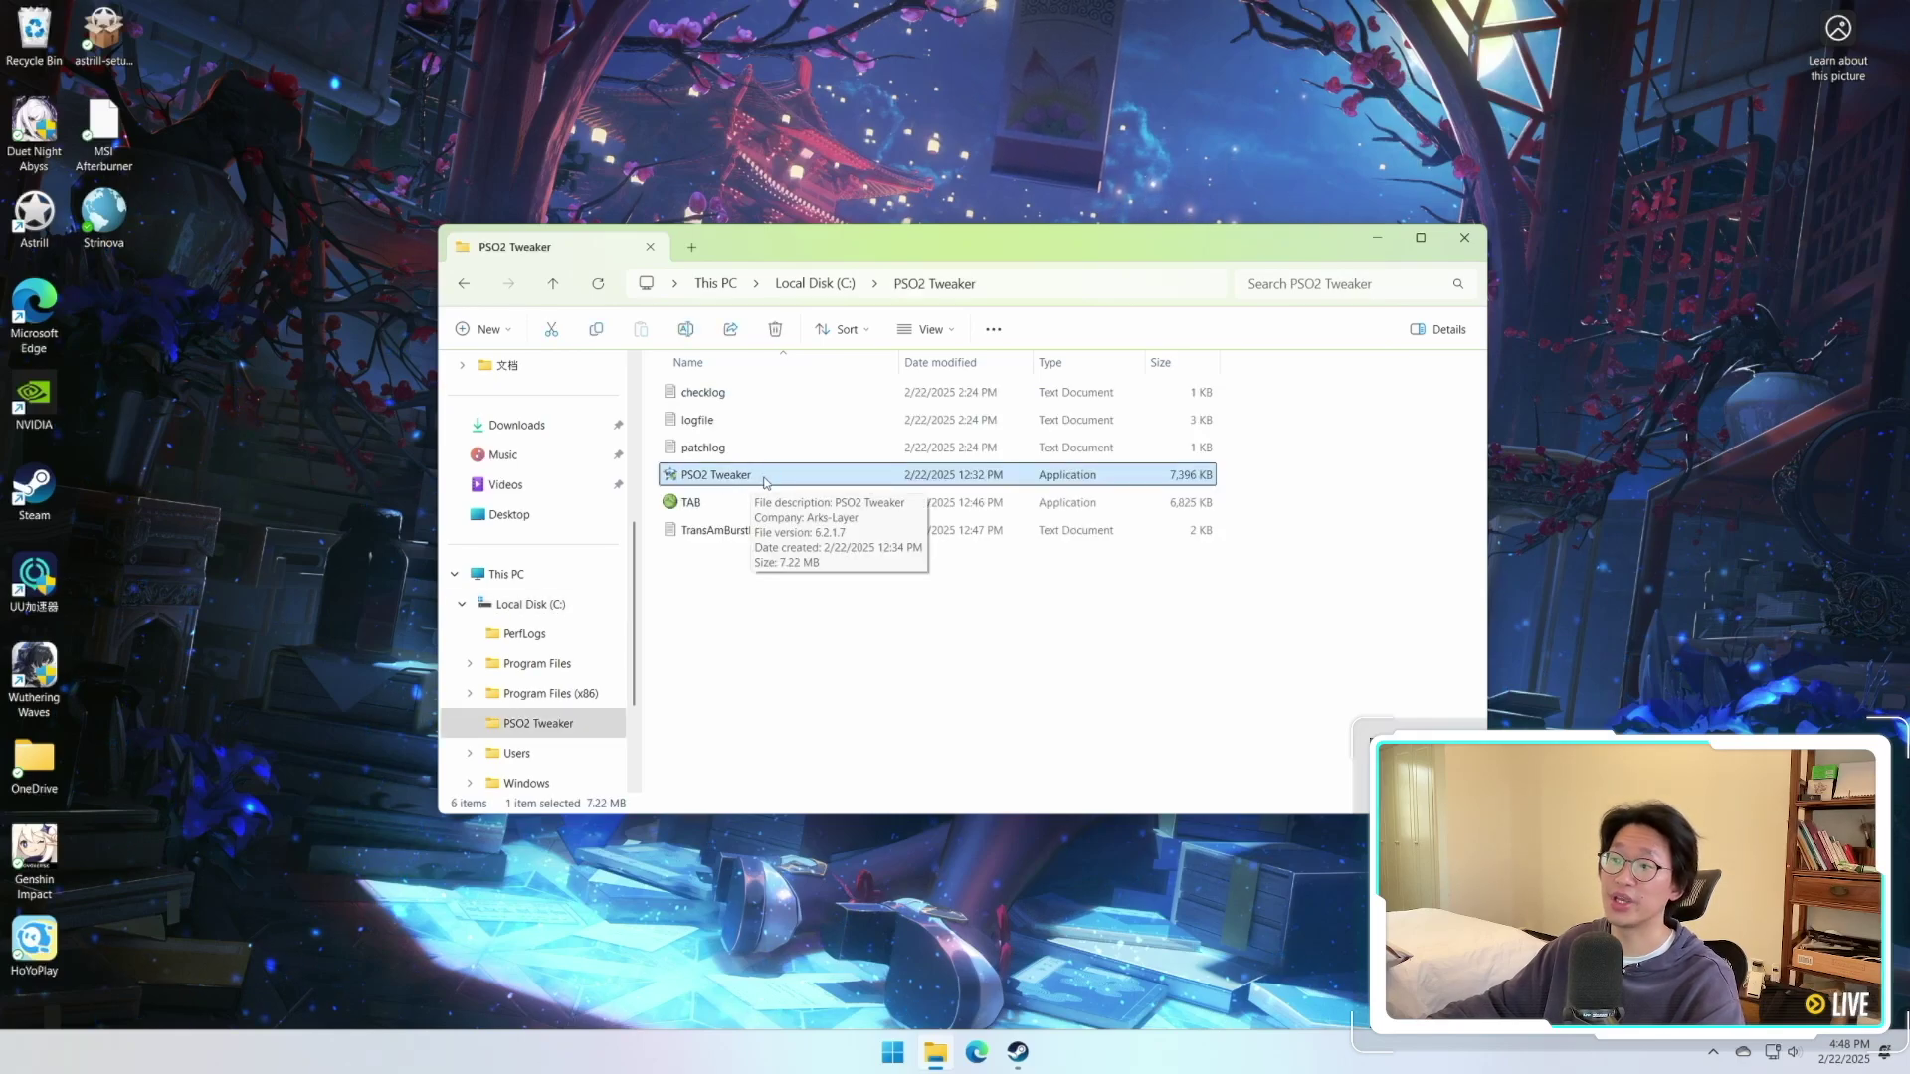
{"action": "double_click", "coordinate": [754, 485]}
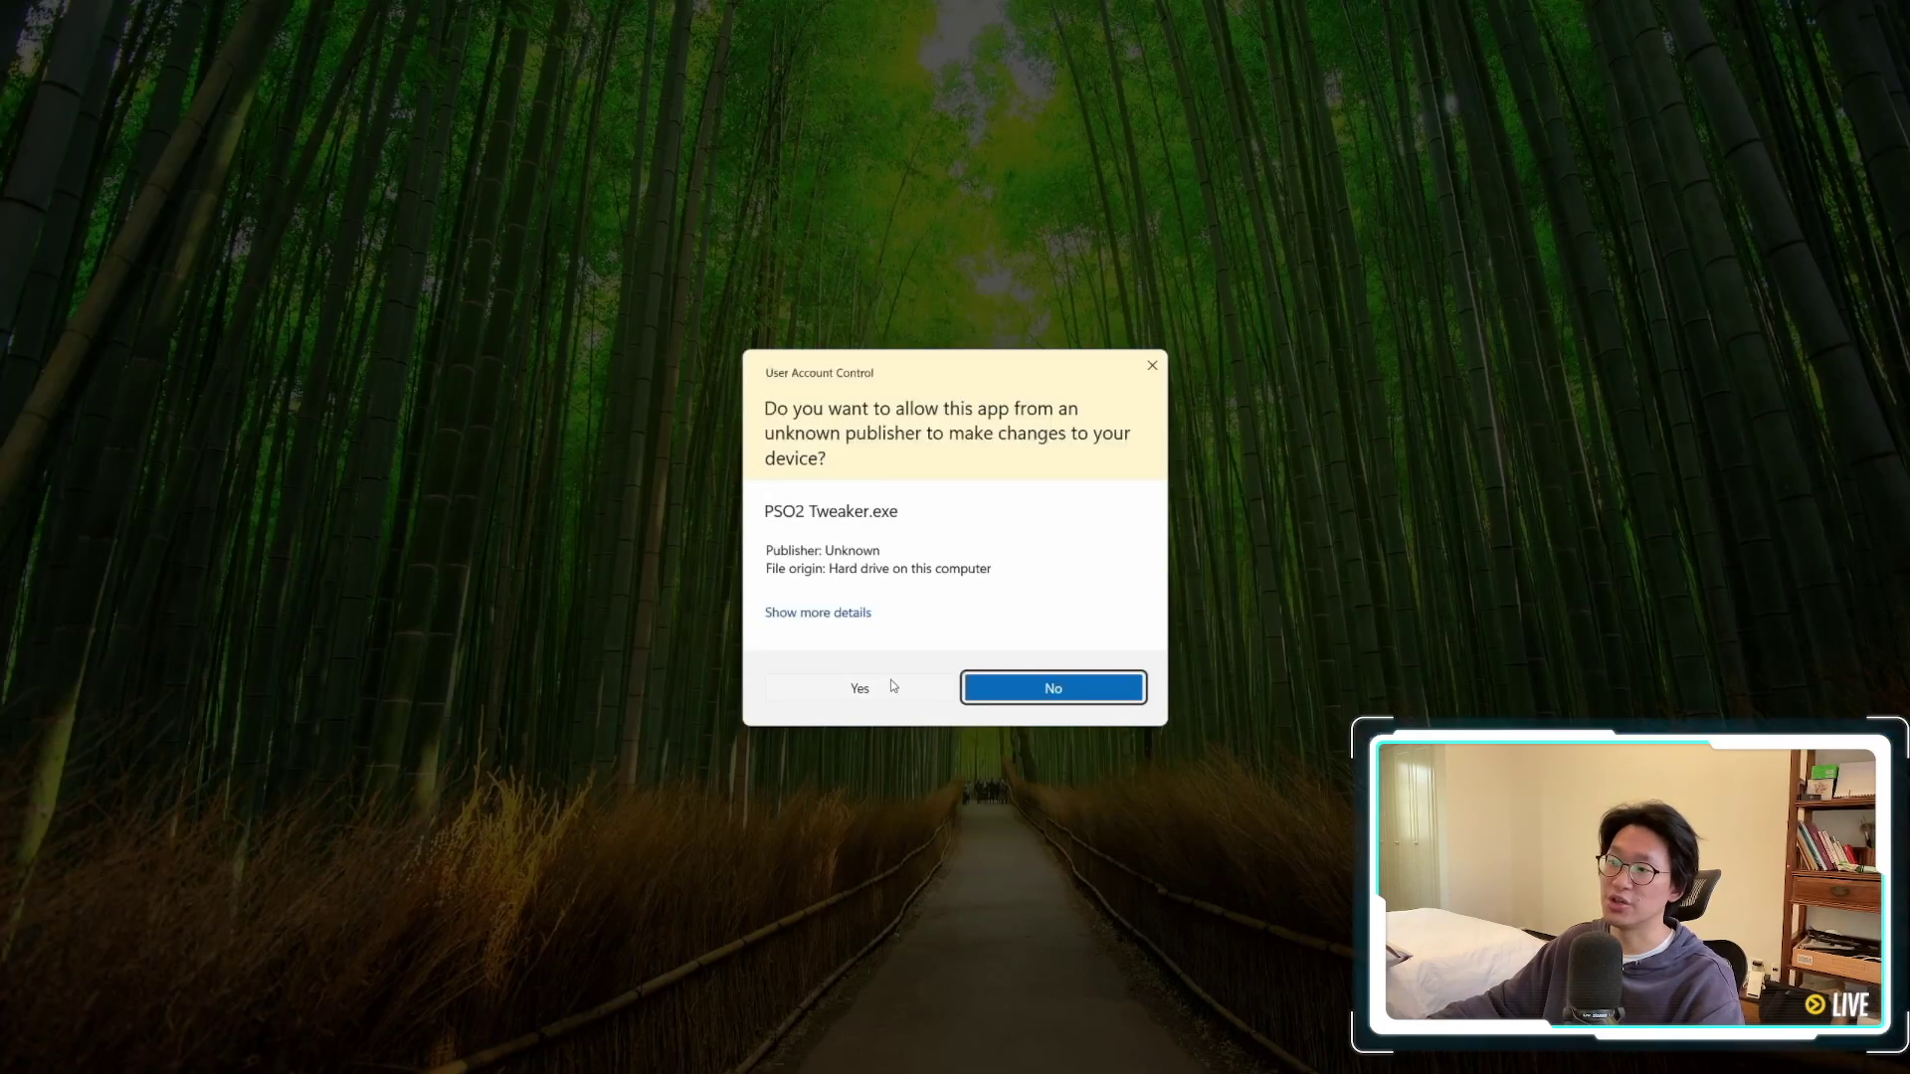
{"action": "left_click", "coordinate": [892, 685]}
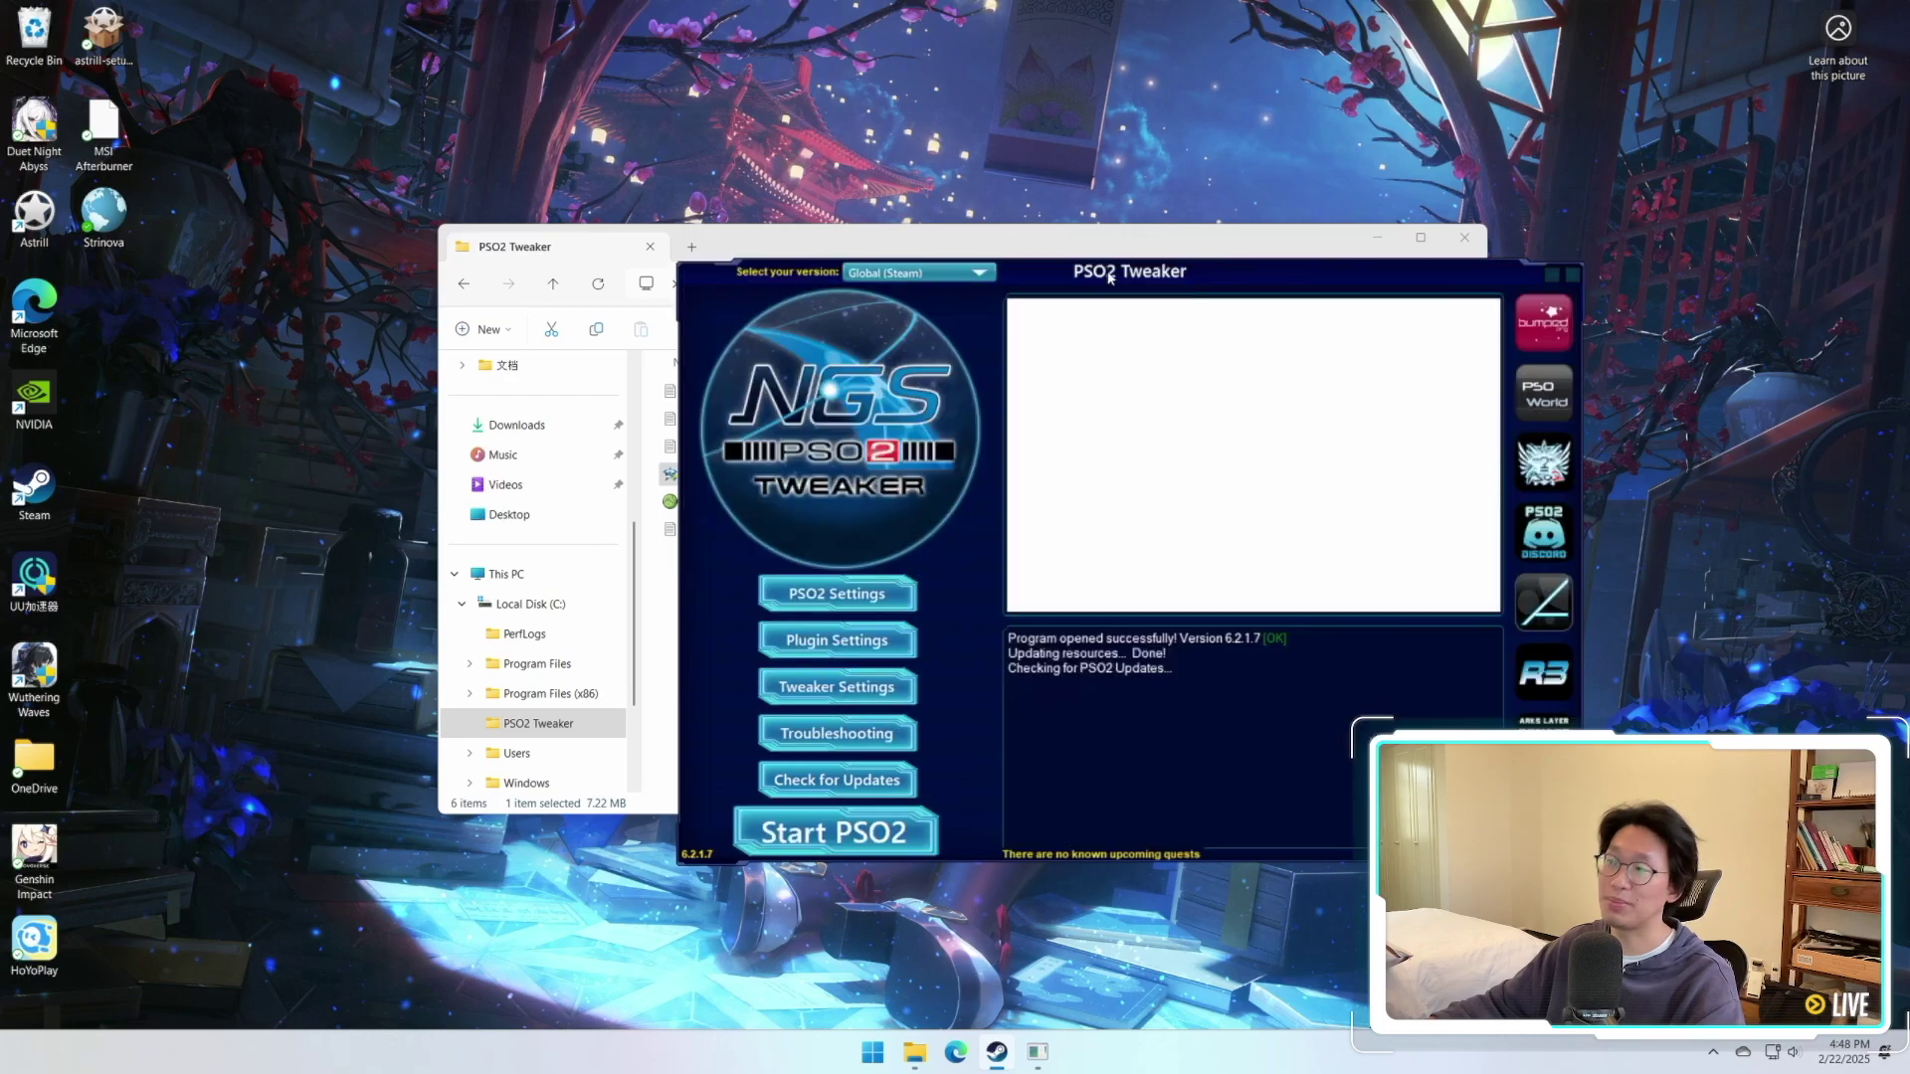
Close the File Explorer window behind PSO2 Tweaker and move the Tweaker window up and left.
{"action": "left_click_drag", "start_coordinate": [1185, 273], "coordinate": [1190, 182]}
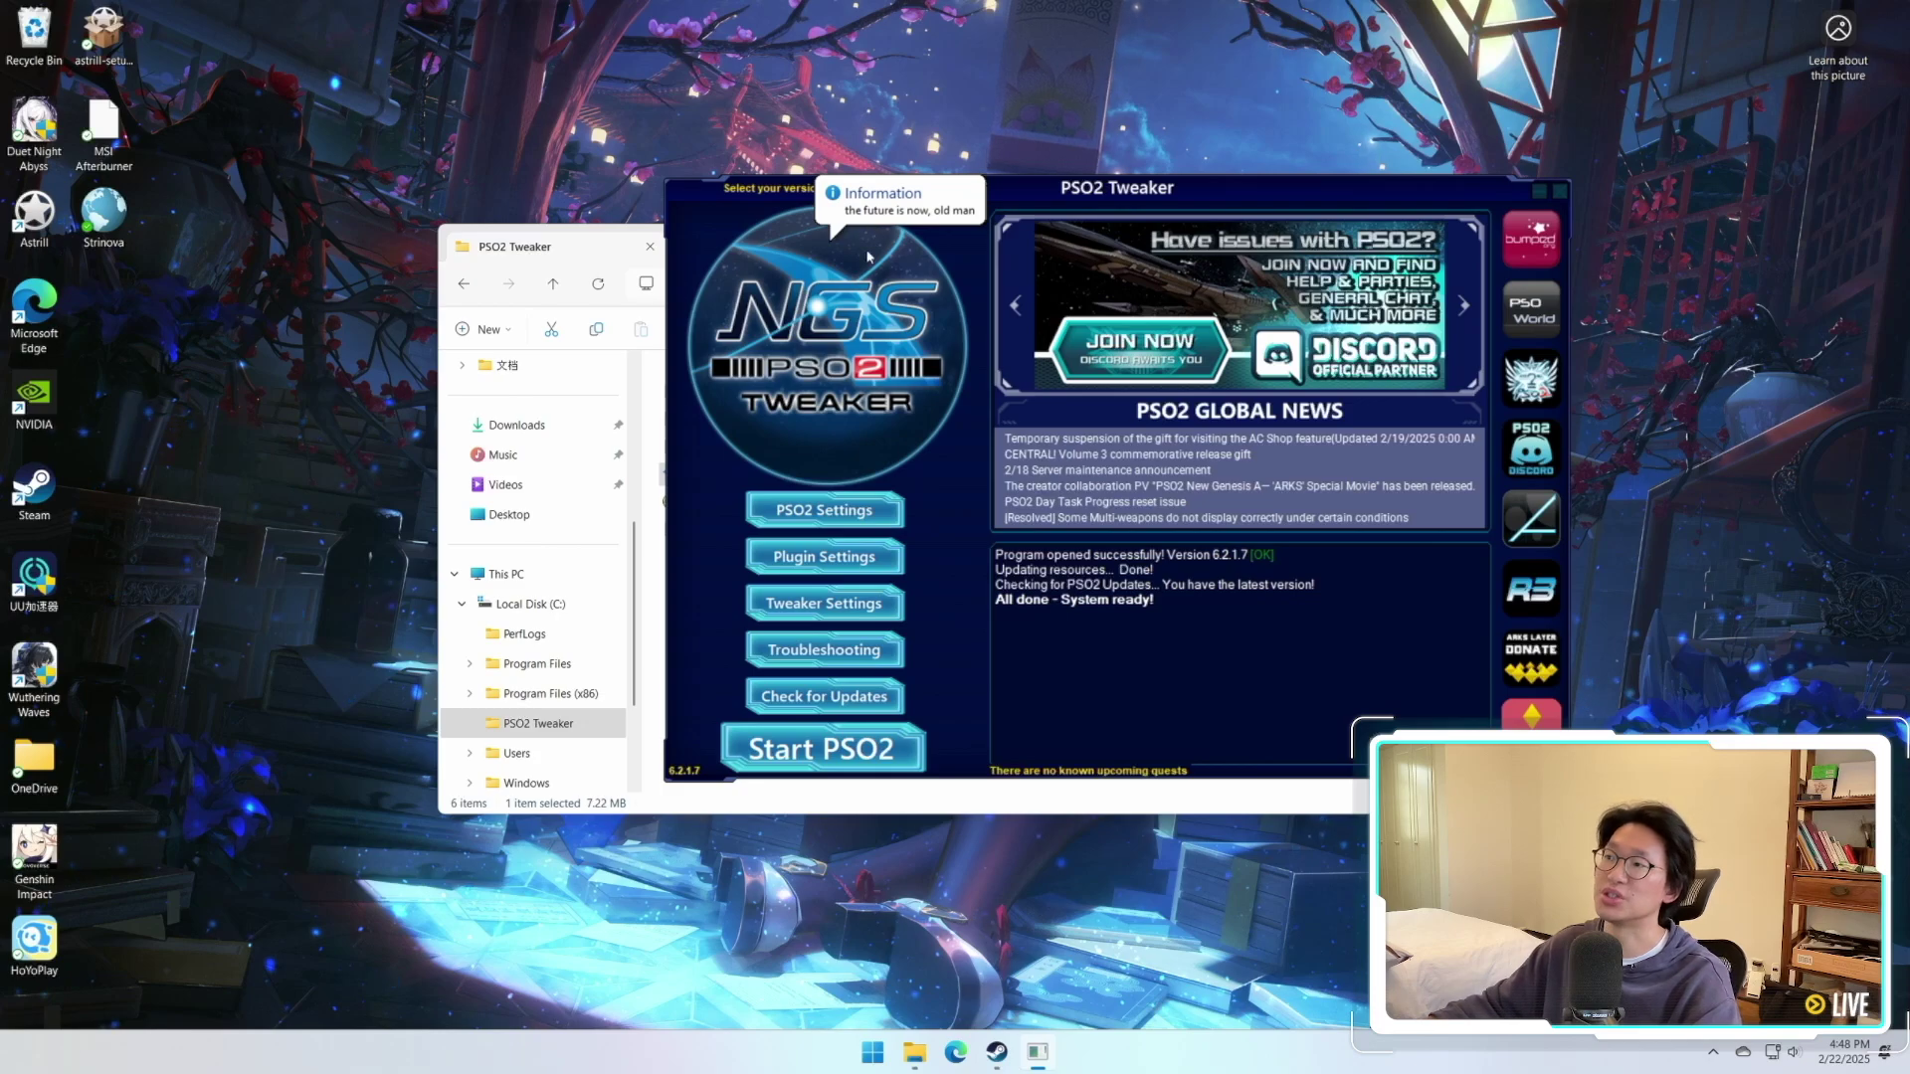
{"action": "left_click", "coordinate": [652, 443]}
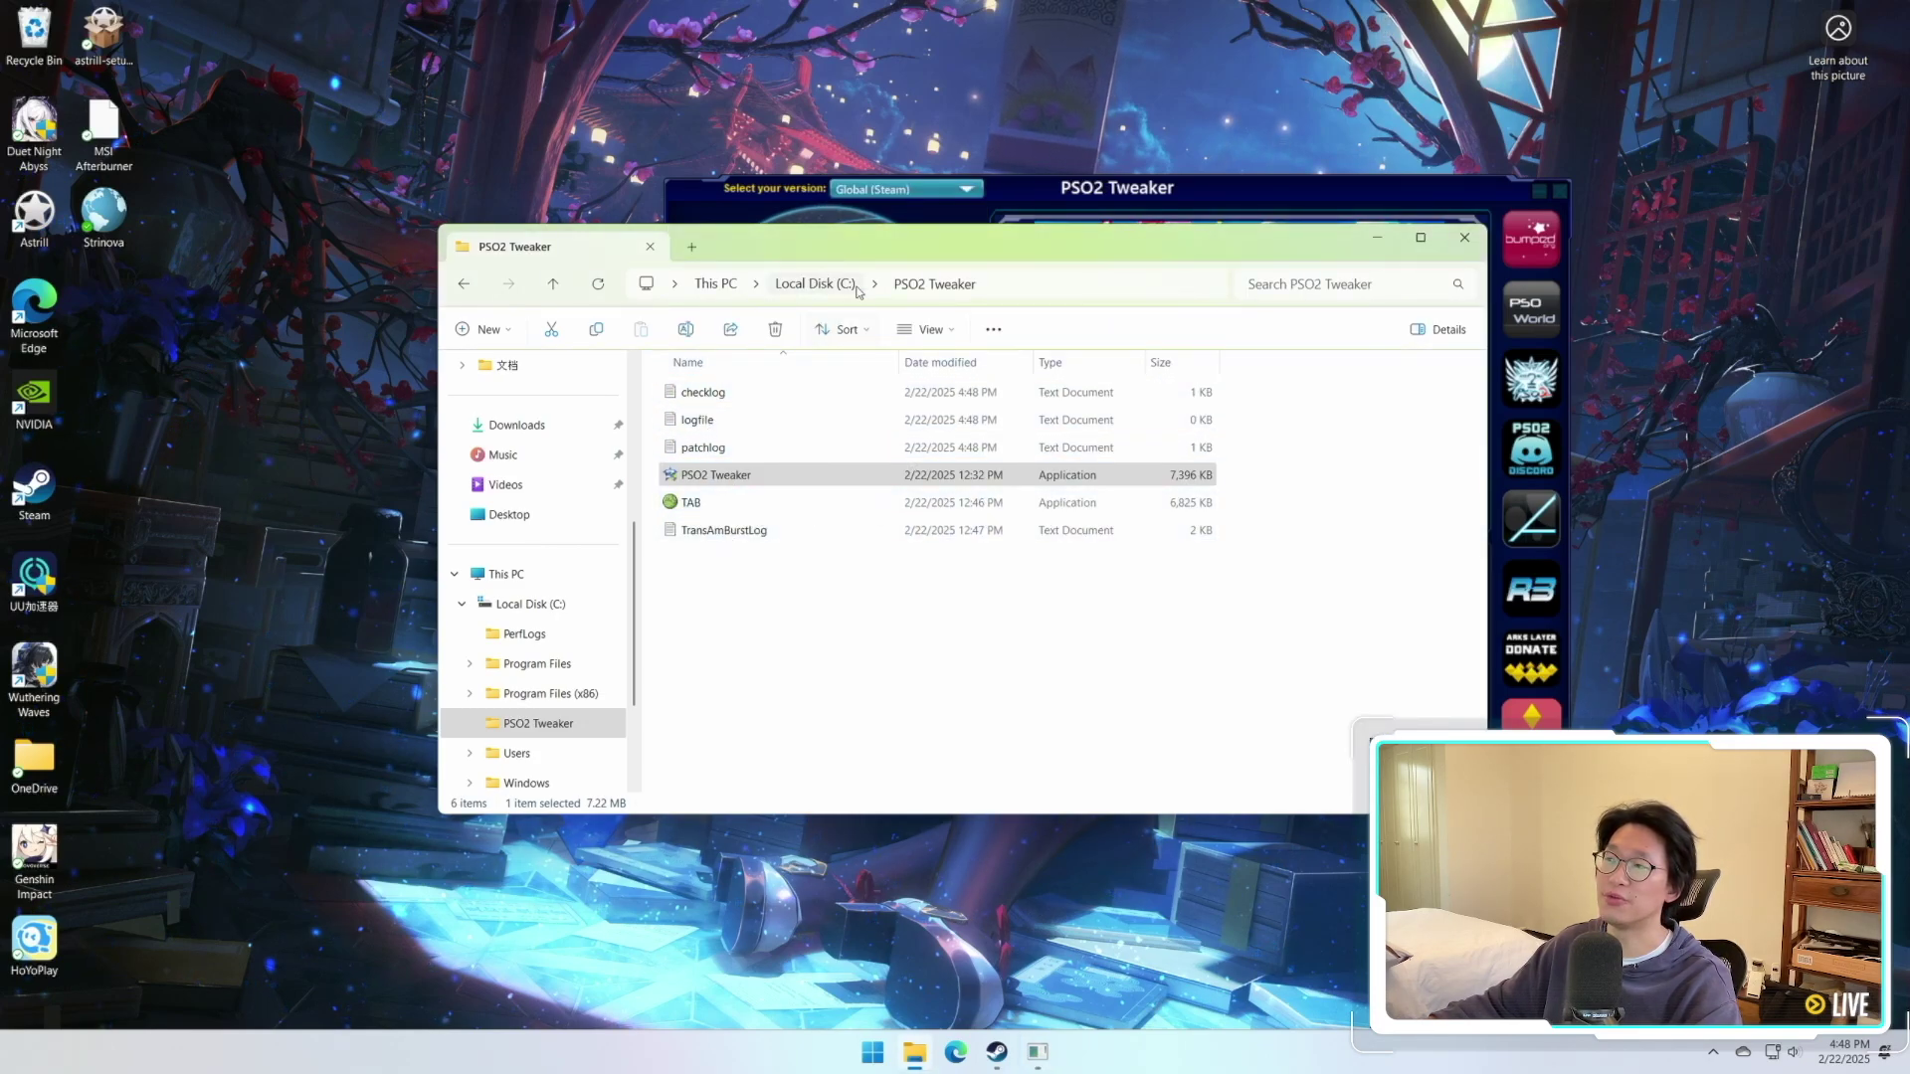
{"action": "left_click", "coordinate": [1464, 237]}
{"action": "left_click_drag", "start_coordinate": [1224, 190], "coordinate": [995, 177]}
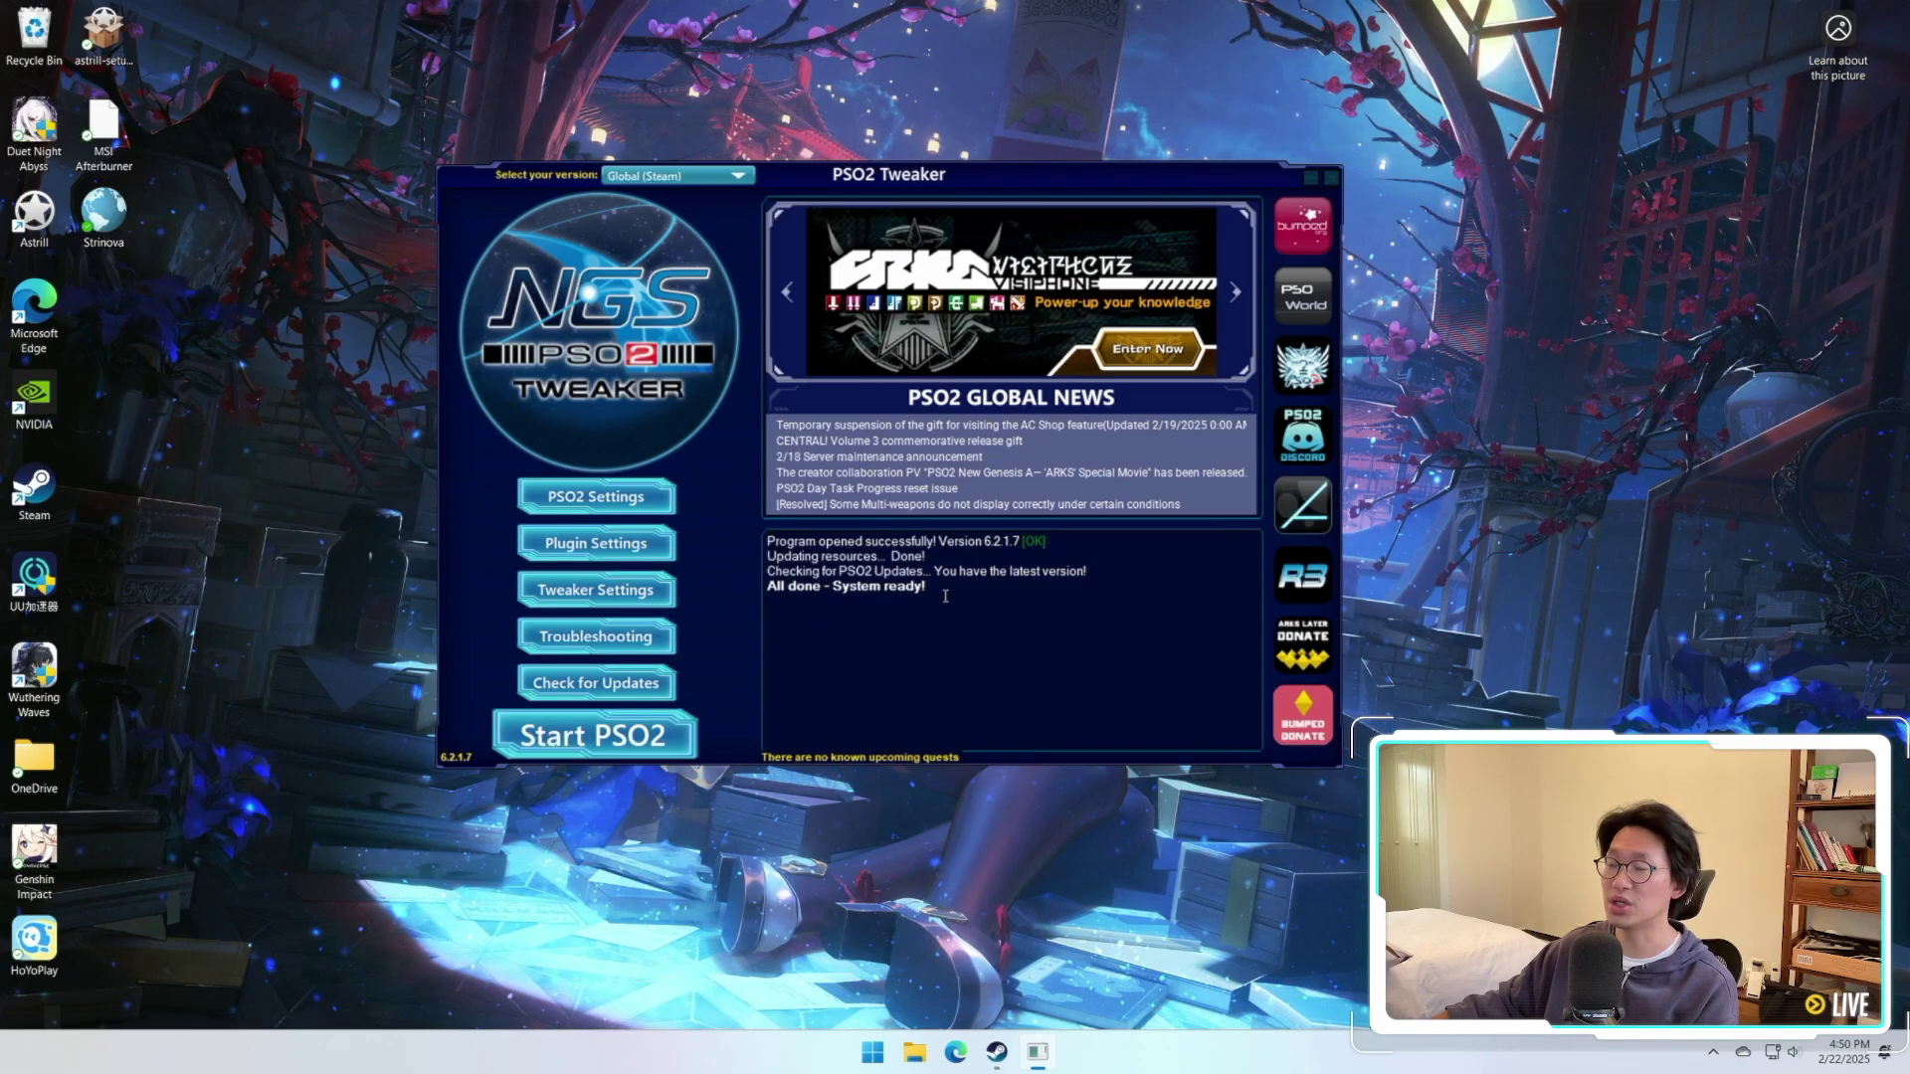
Save the PSO2 settings from PSO2 Settings and highlight the resulting log message.
{"action": "left_click", "coordinate": [612, 510]}
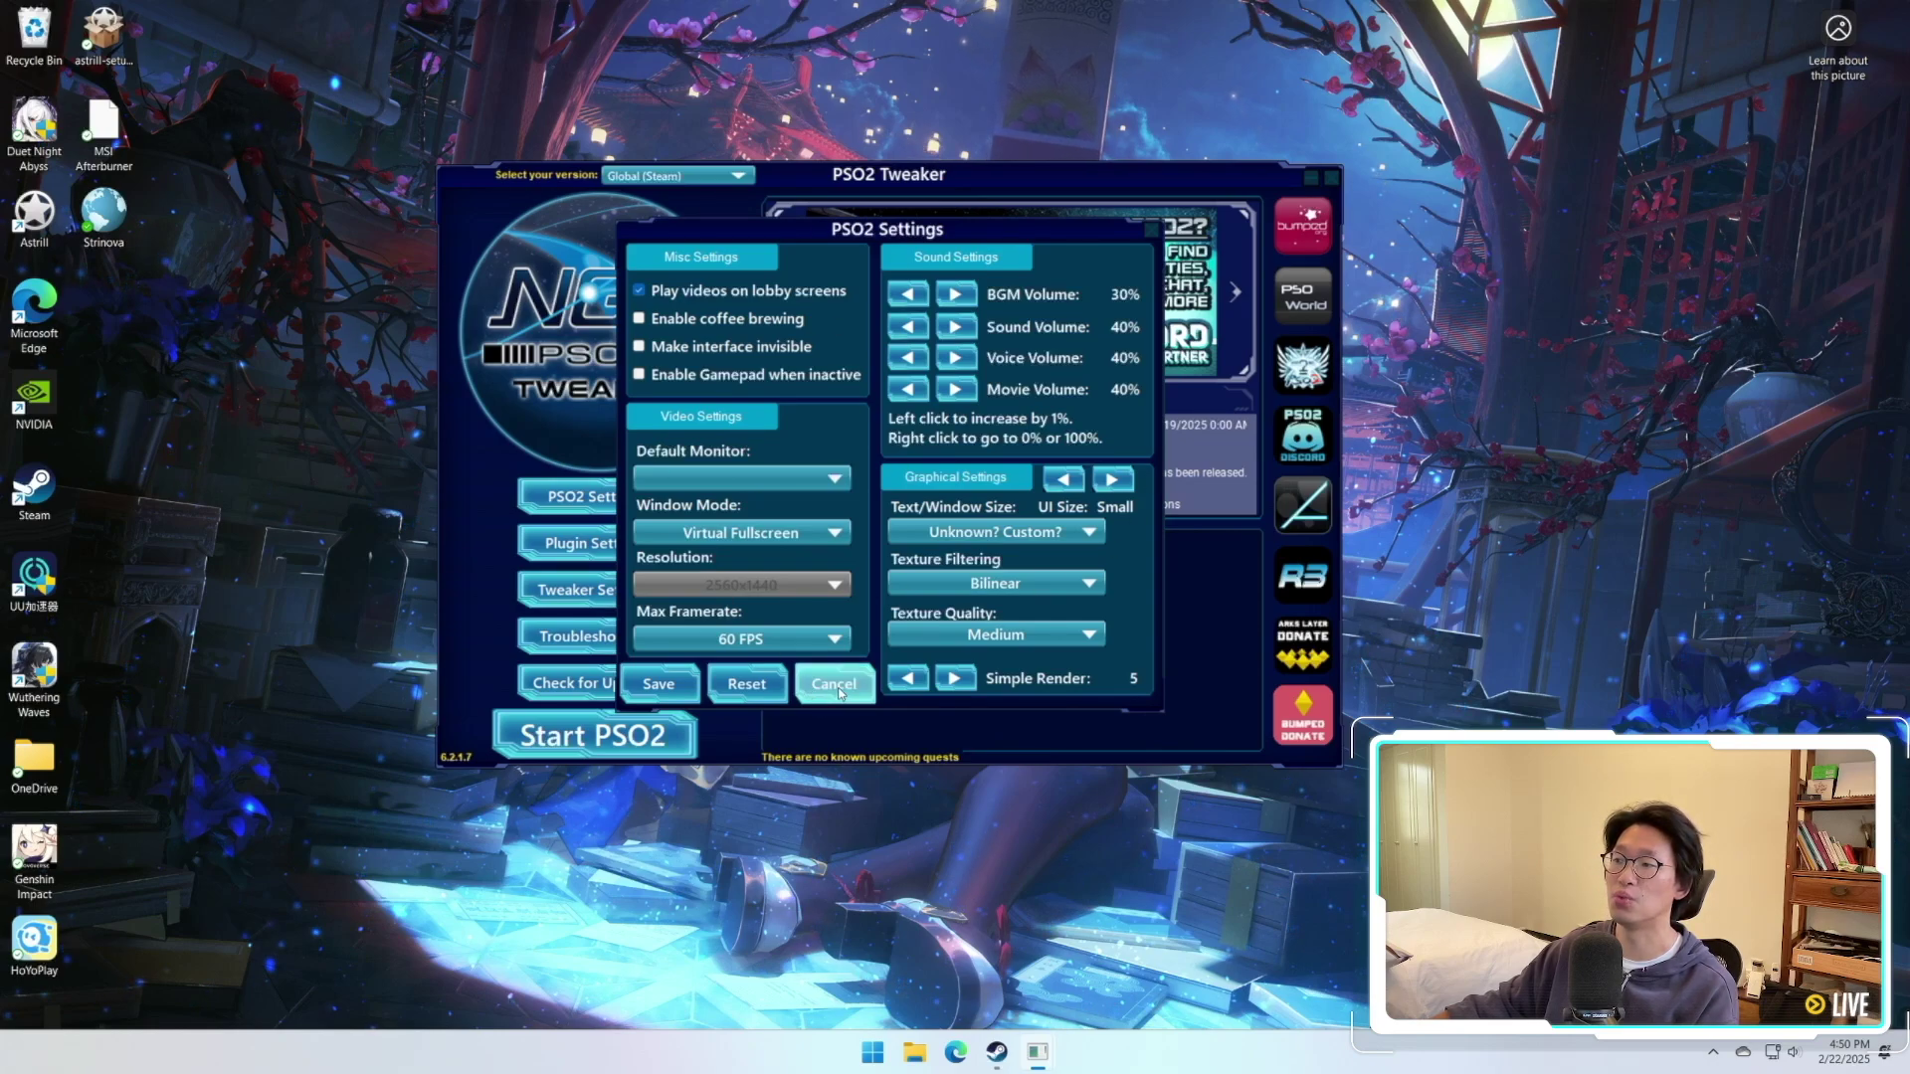
{"action": "left_click", "coordinate": [658, 686]}
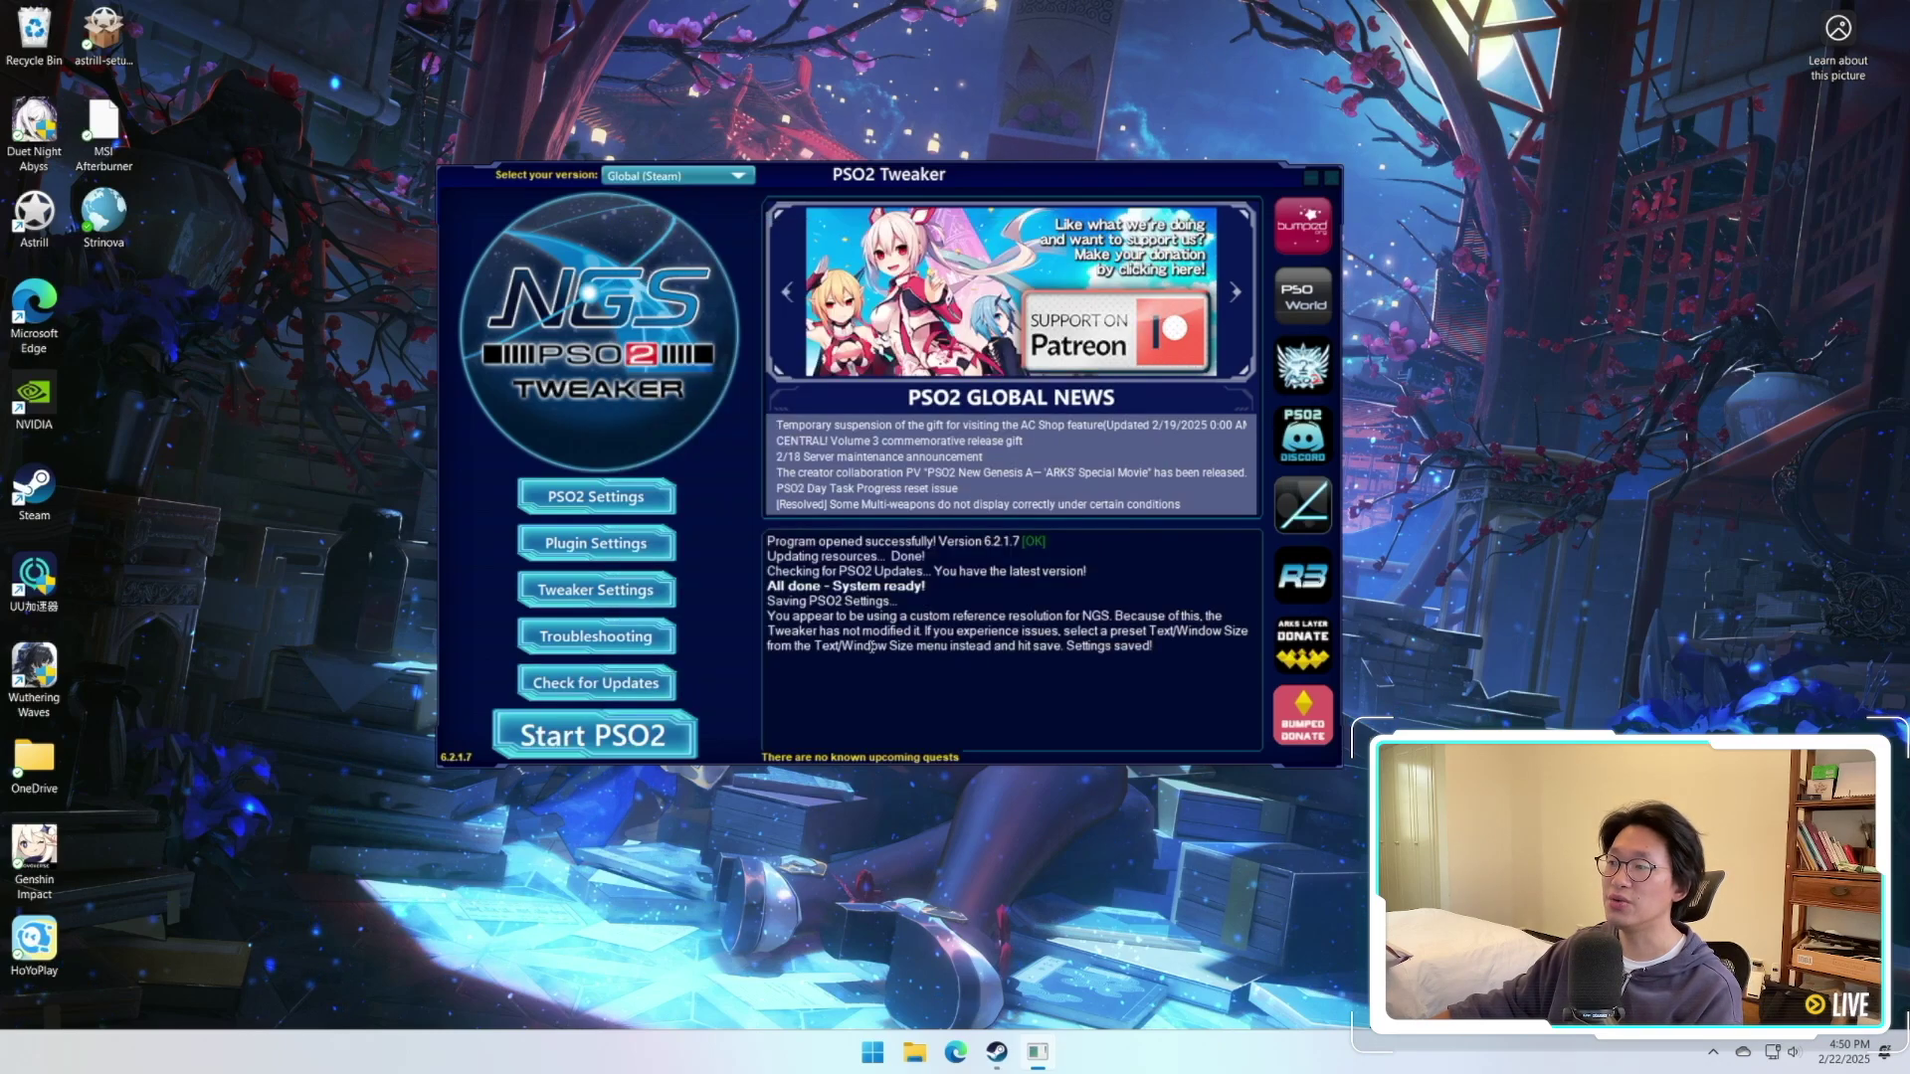
{"action": "left_click_drag", "start_coordinate": [769, 616], "coordinate": [1187, 658]}
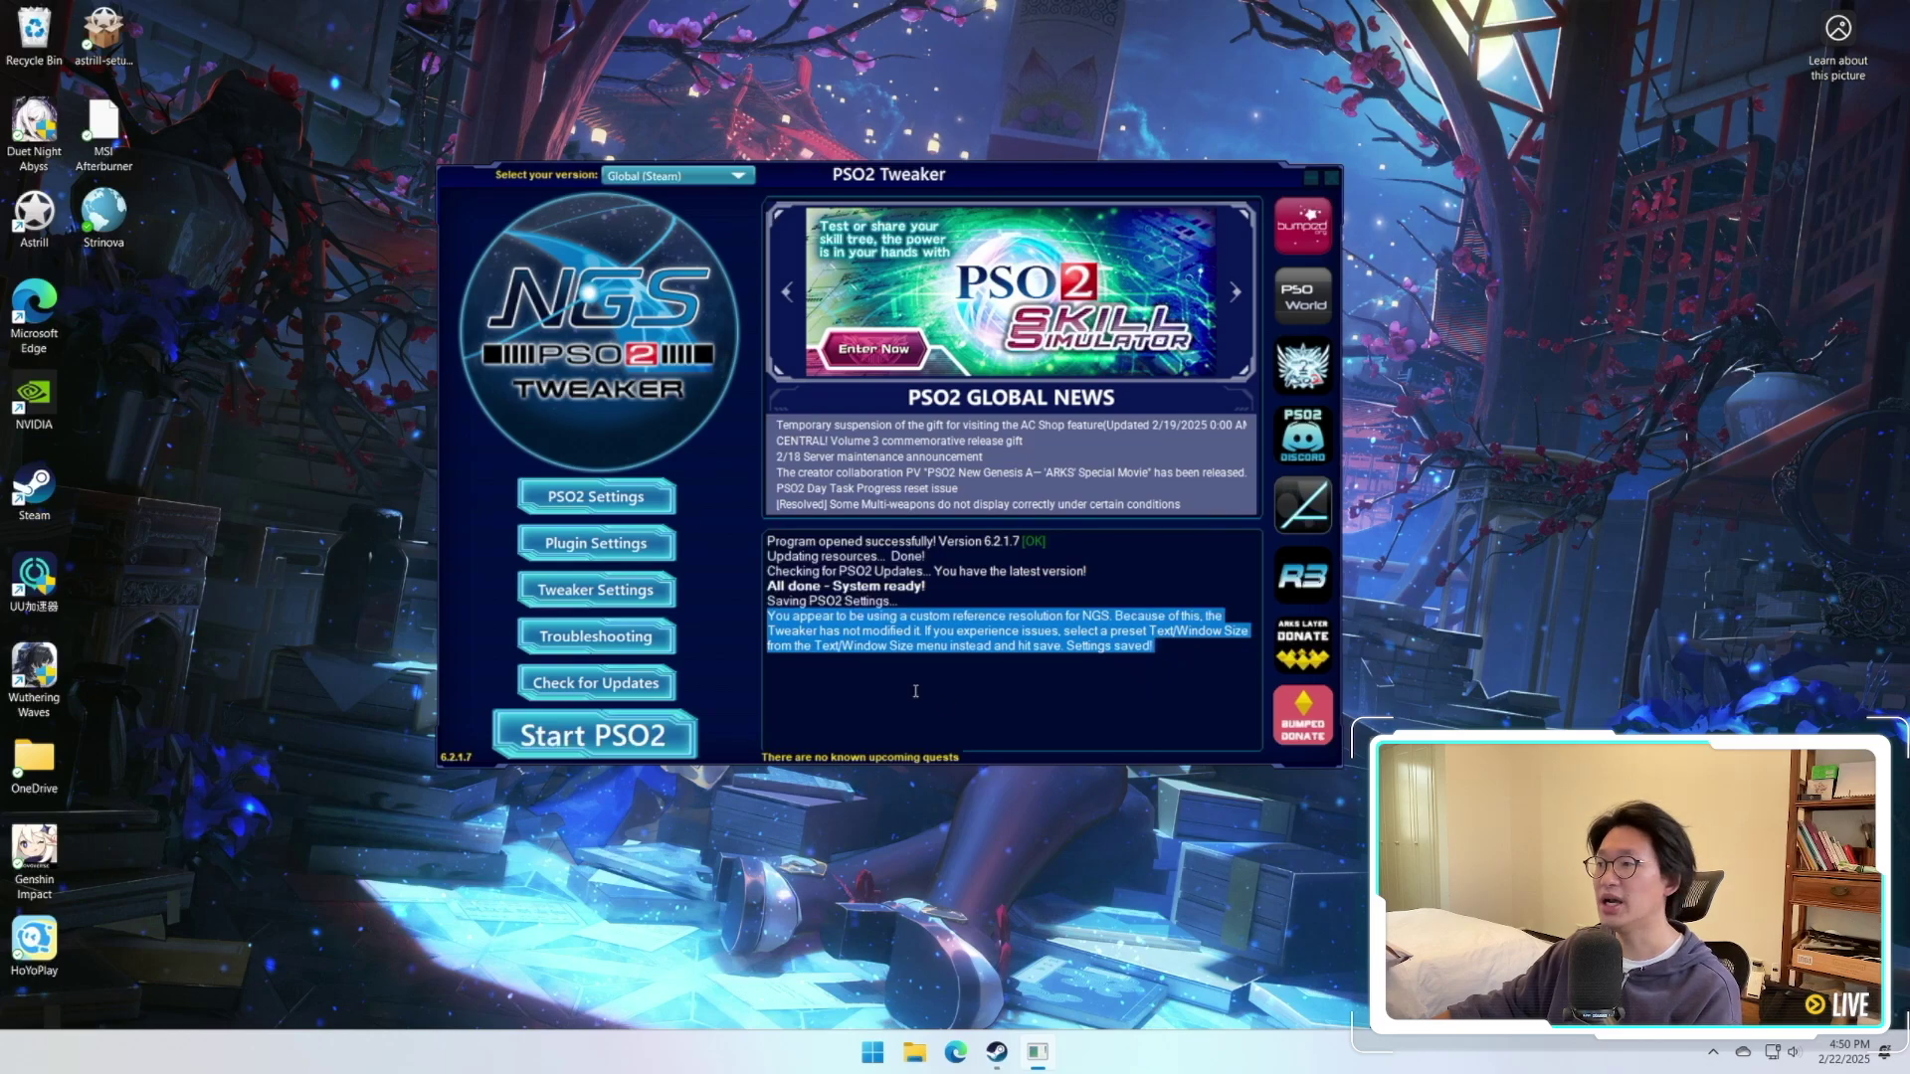
{"action": "left_click", "coordinate": [786, 619]}
Read the log notes about the unmodified custom reference resolution and 'Settings saved!'.
{"action": "left_click_drag", "start_coordinate": [769, 616], "coordinate": [1209, 648]}
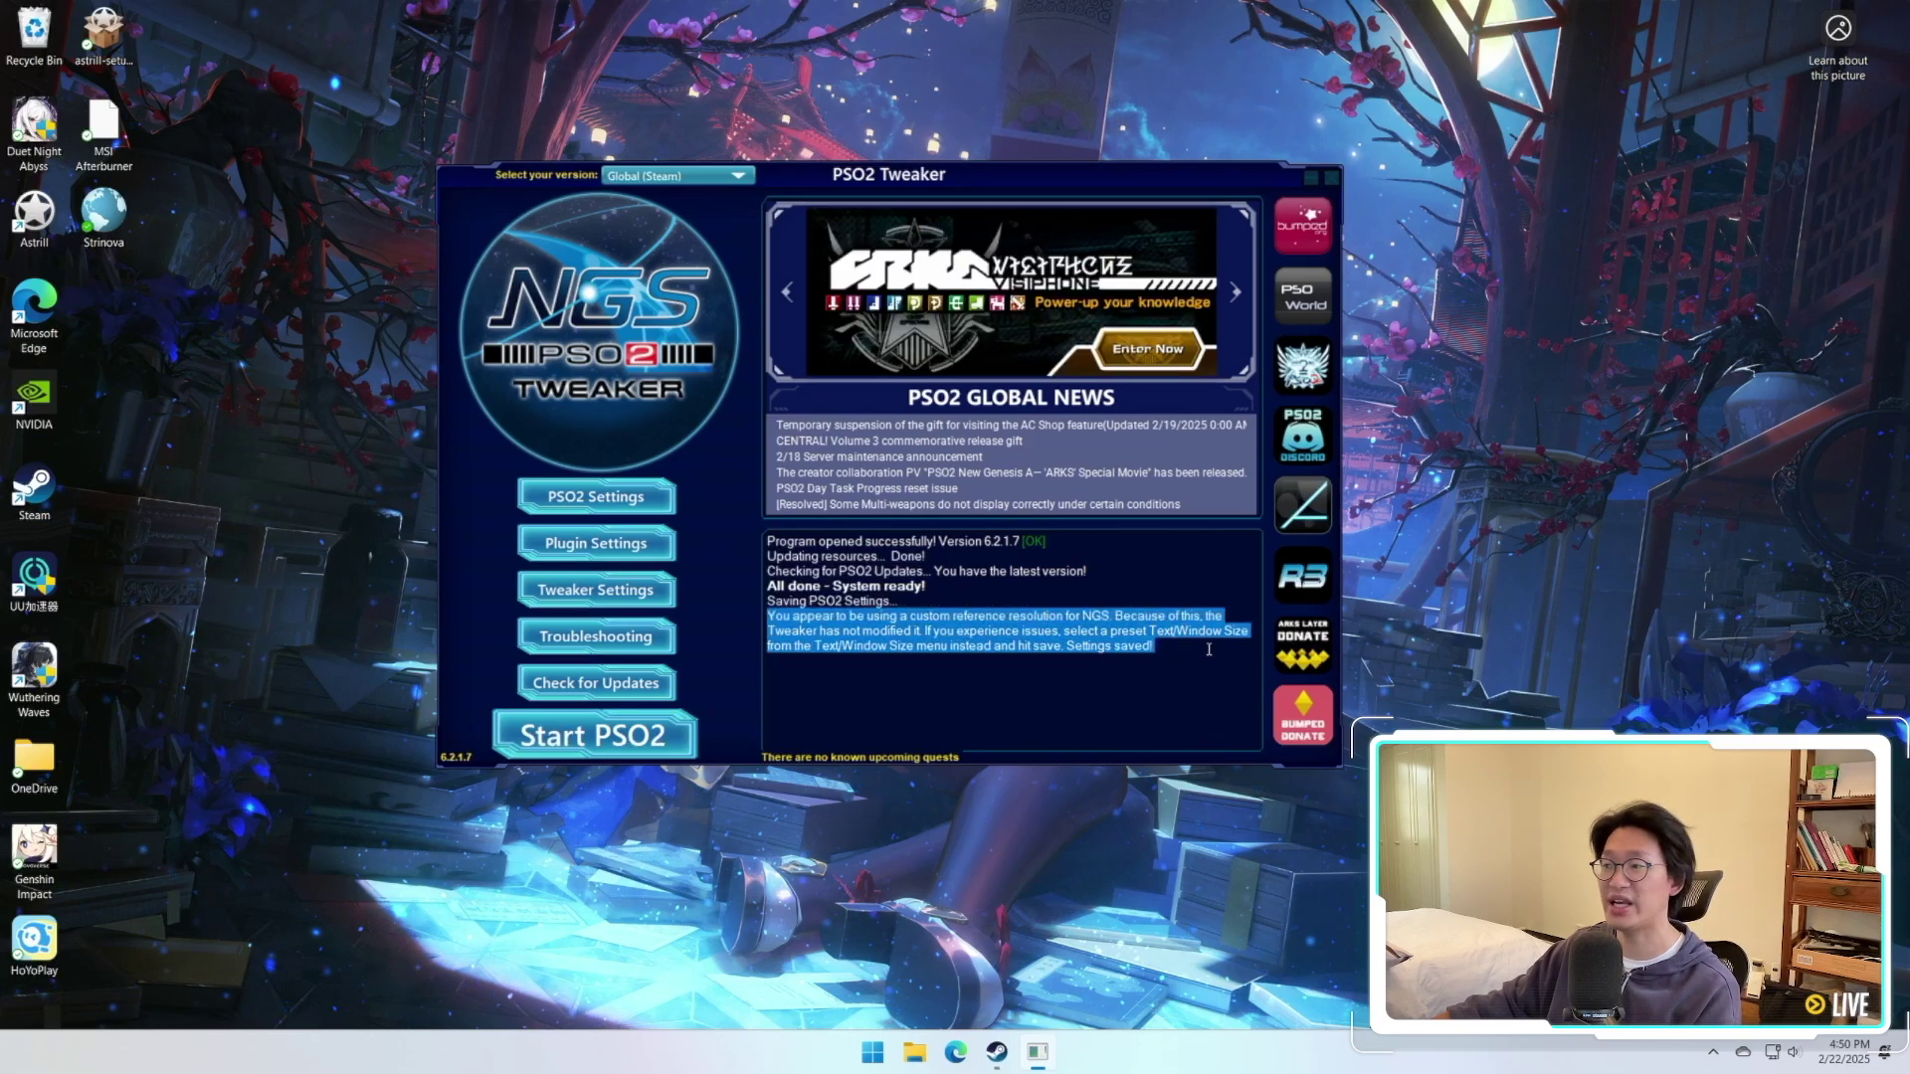
{"action": "left_click", "coordinate": [935, 629]}
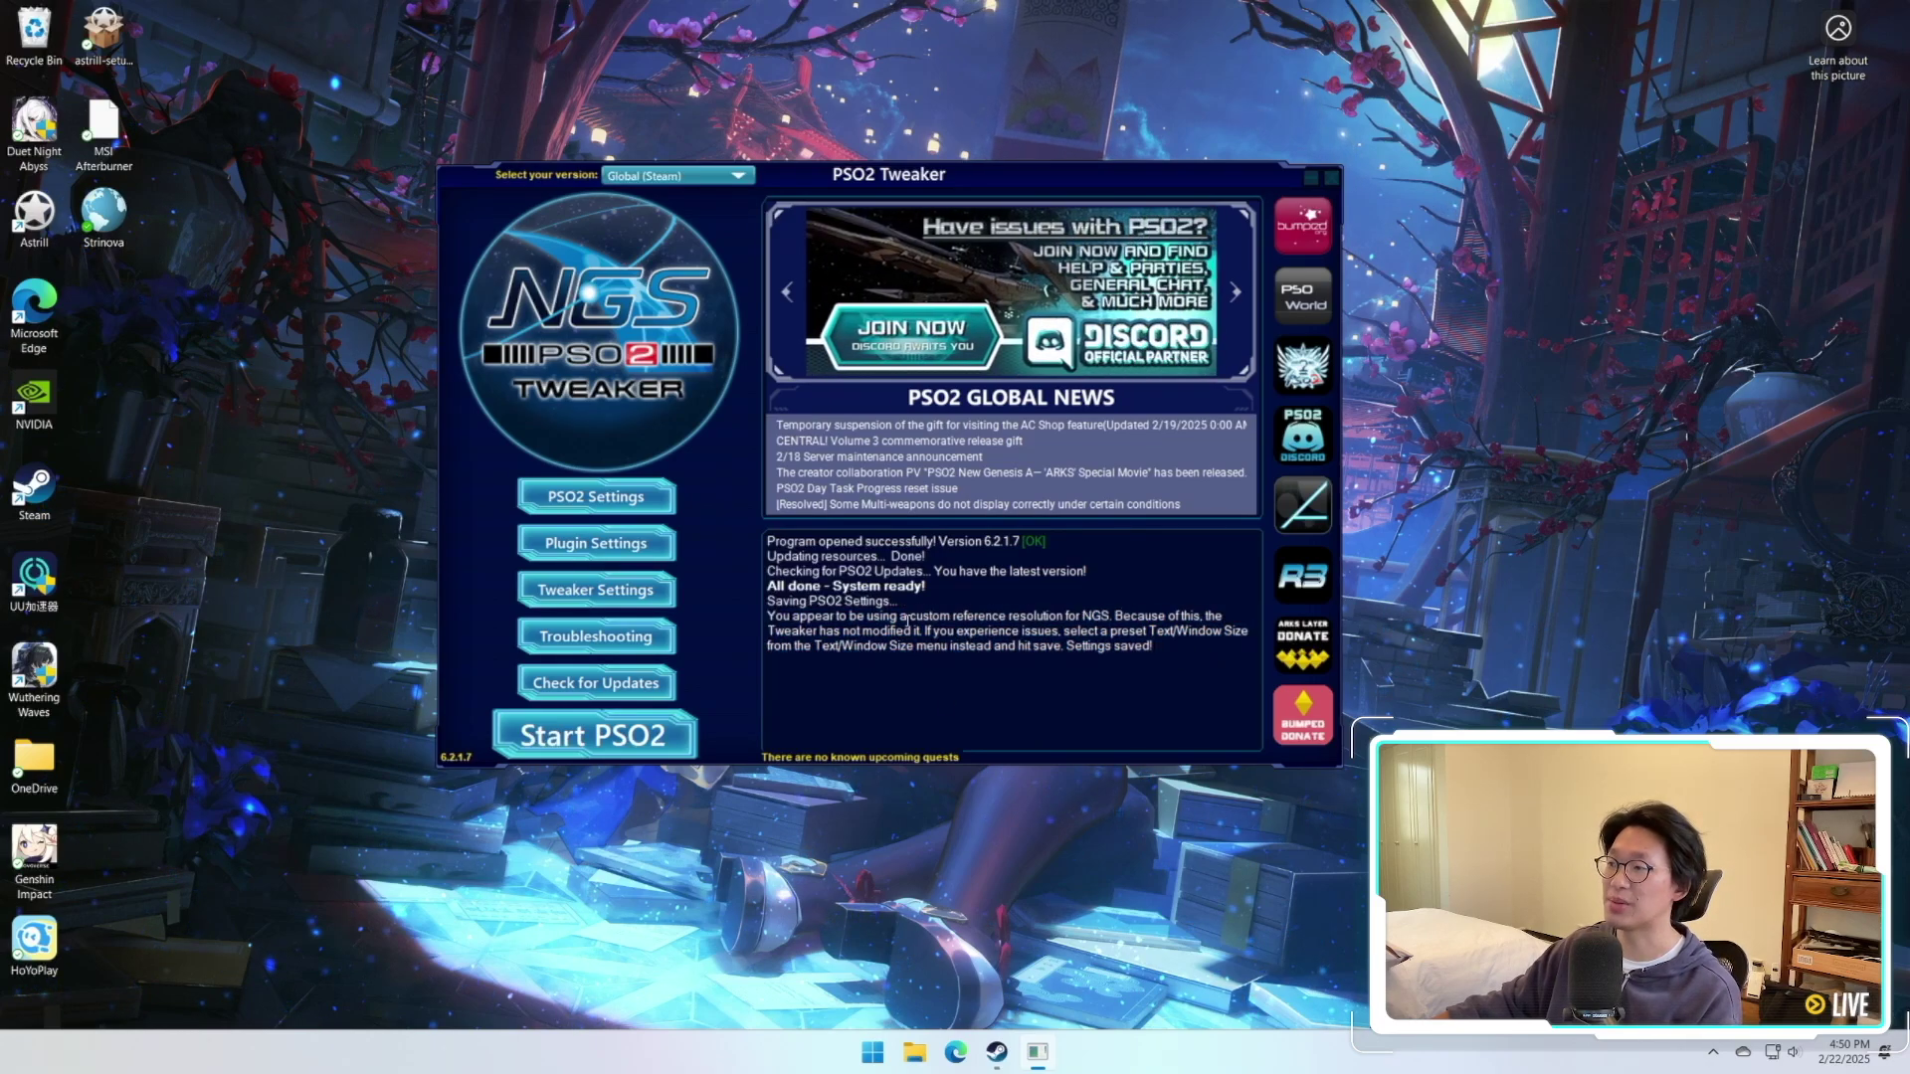
{"action": "left_click_drag", "start_coordinate": [898, 618], "coordinate": [1116, 619]}
{"action": "left_click", "coordinate": [1114, 645]}
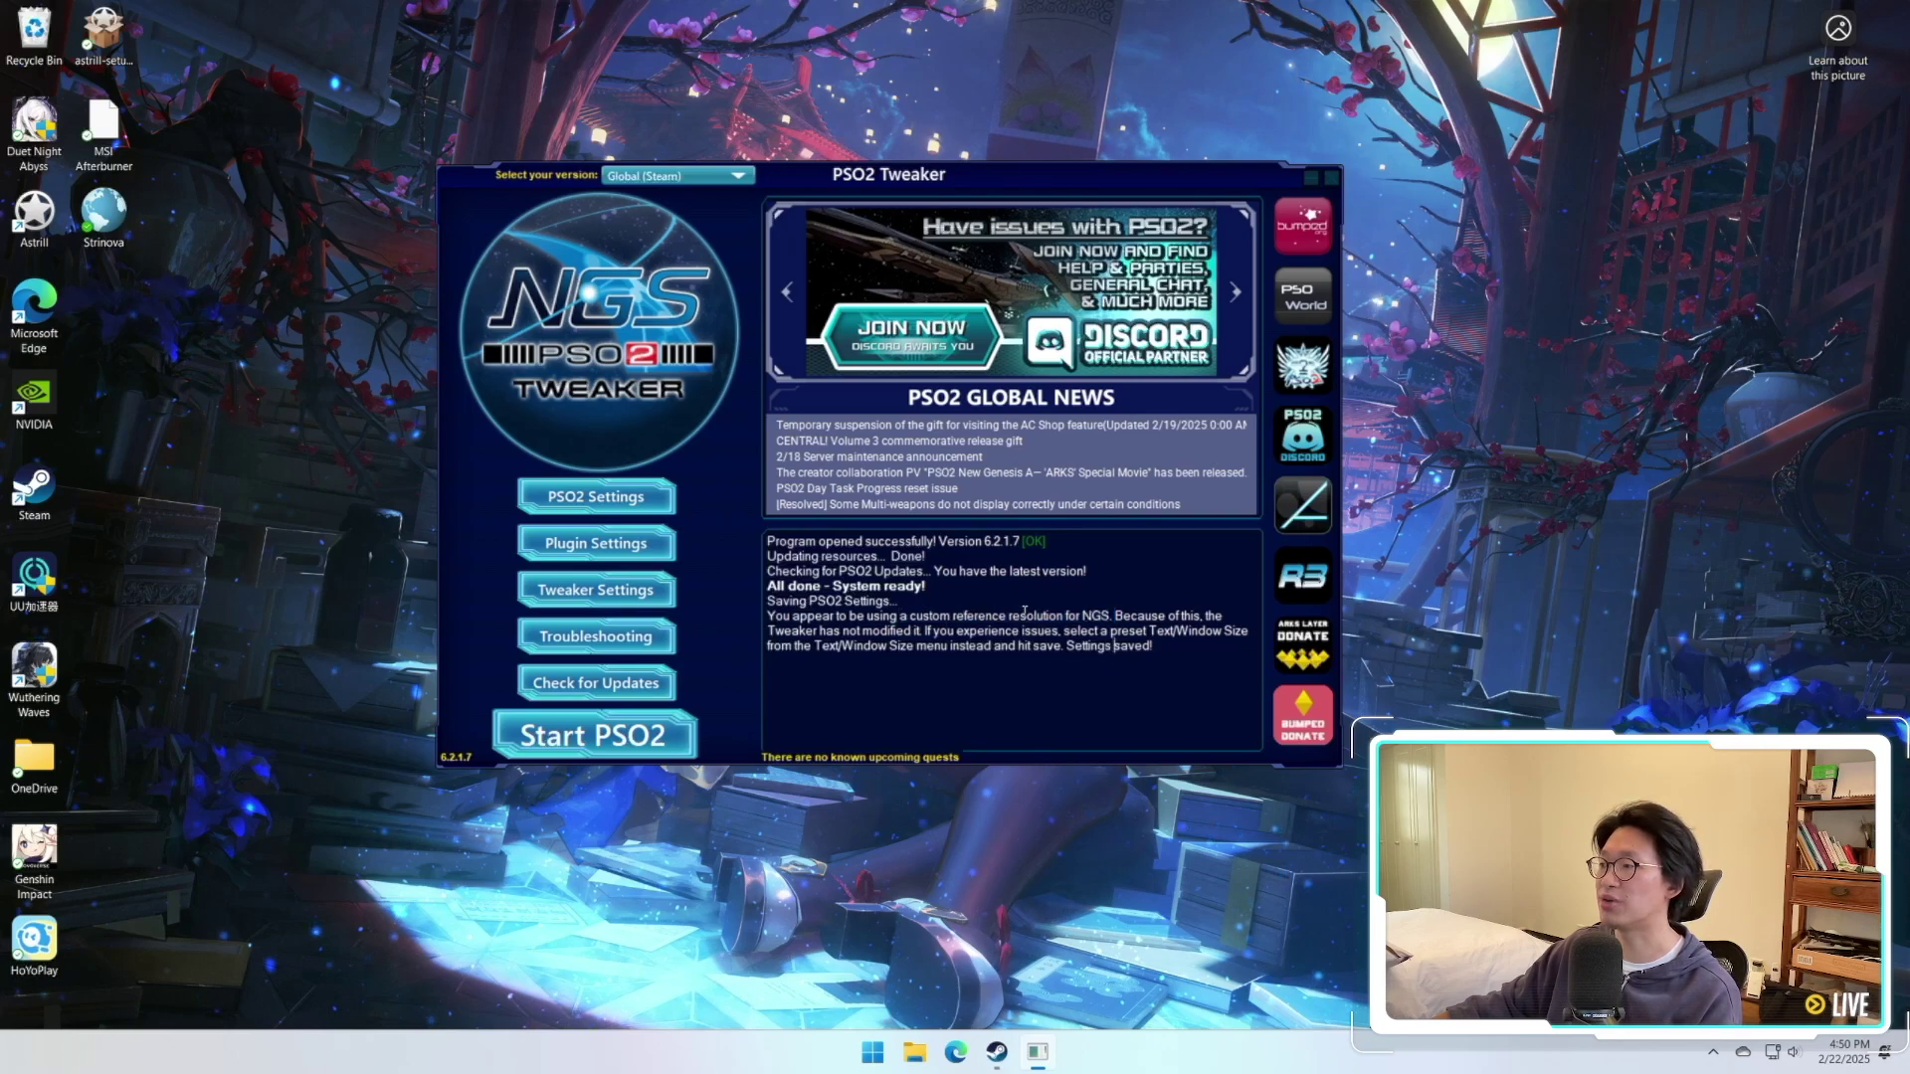
{"action": "triple_click", "coordinate": [1025, 611]}
{"action": "left_click", "coordinate": [1134, 665]}
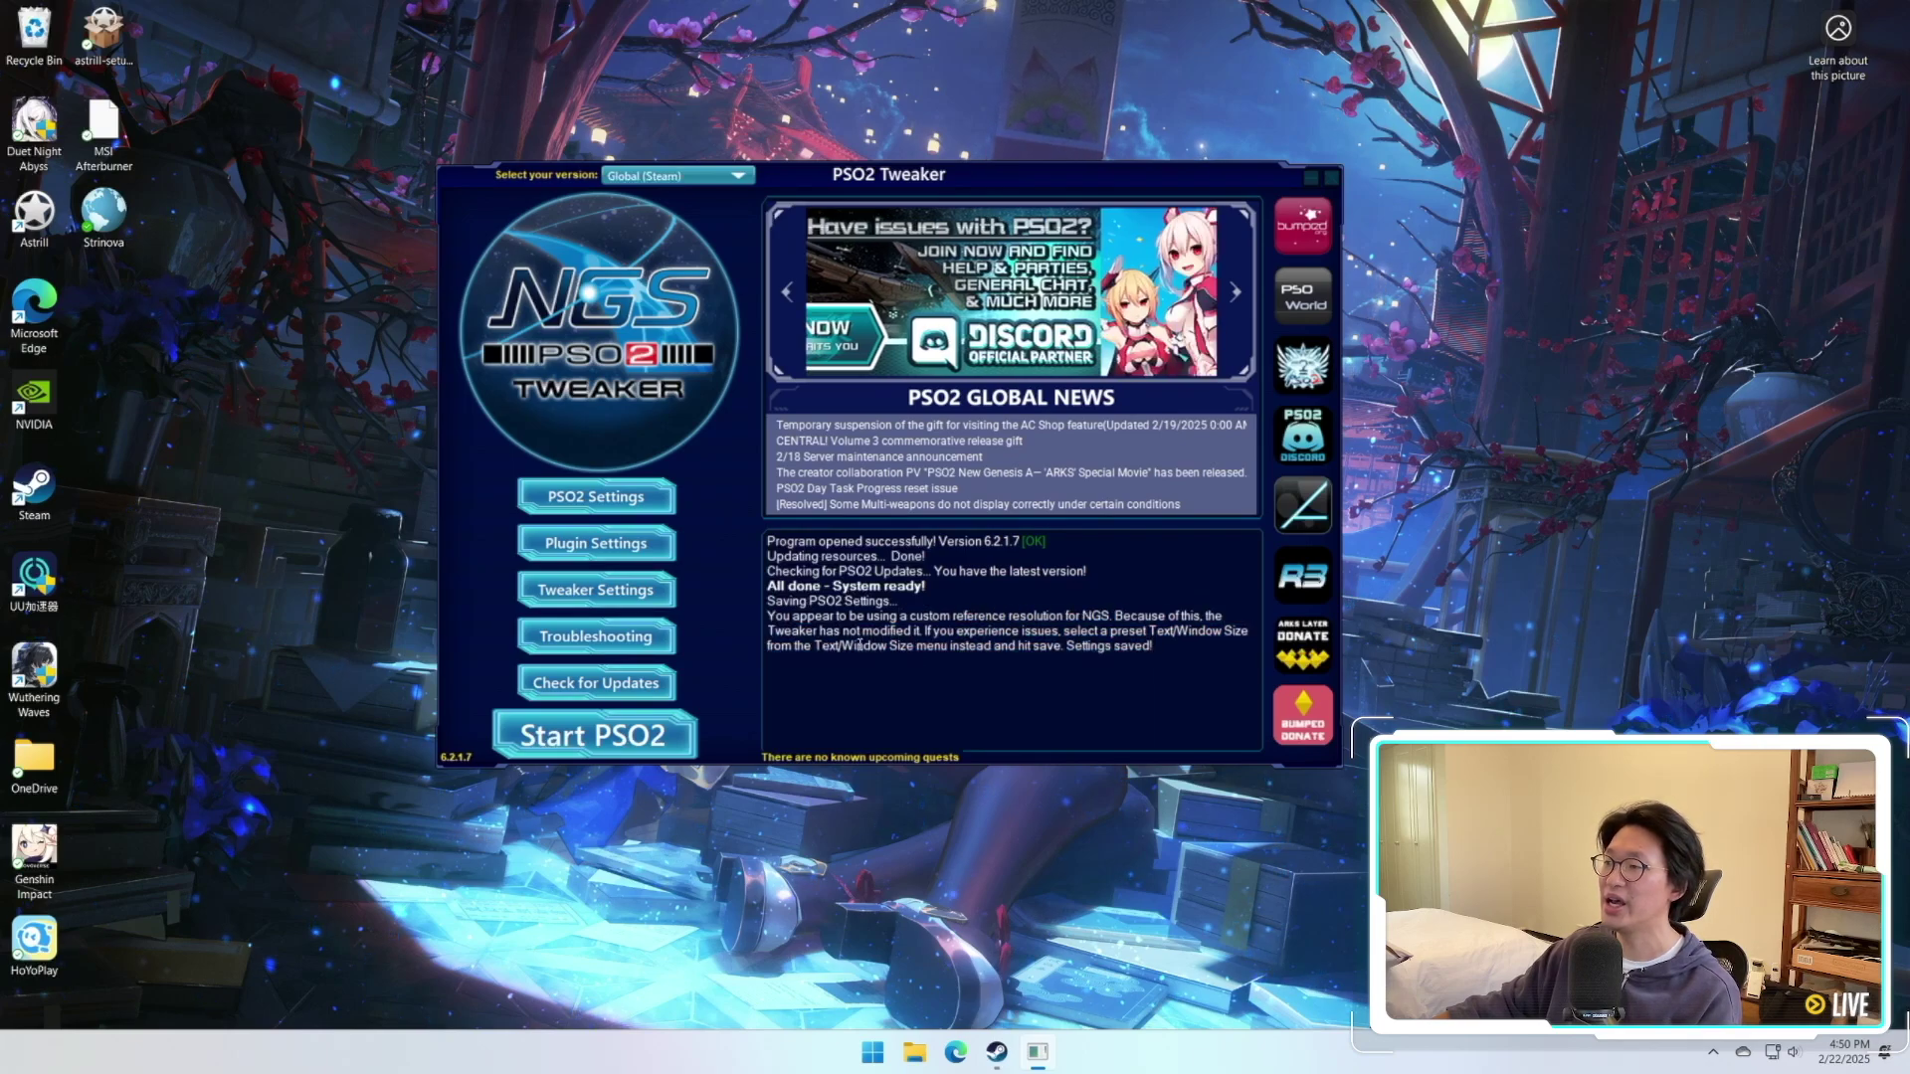
{"action": "left_click_drag", "start_coordinate": [849, 630], "coordinate": [1193, 651]}
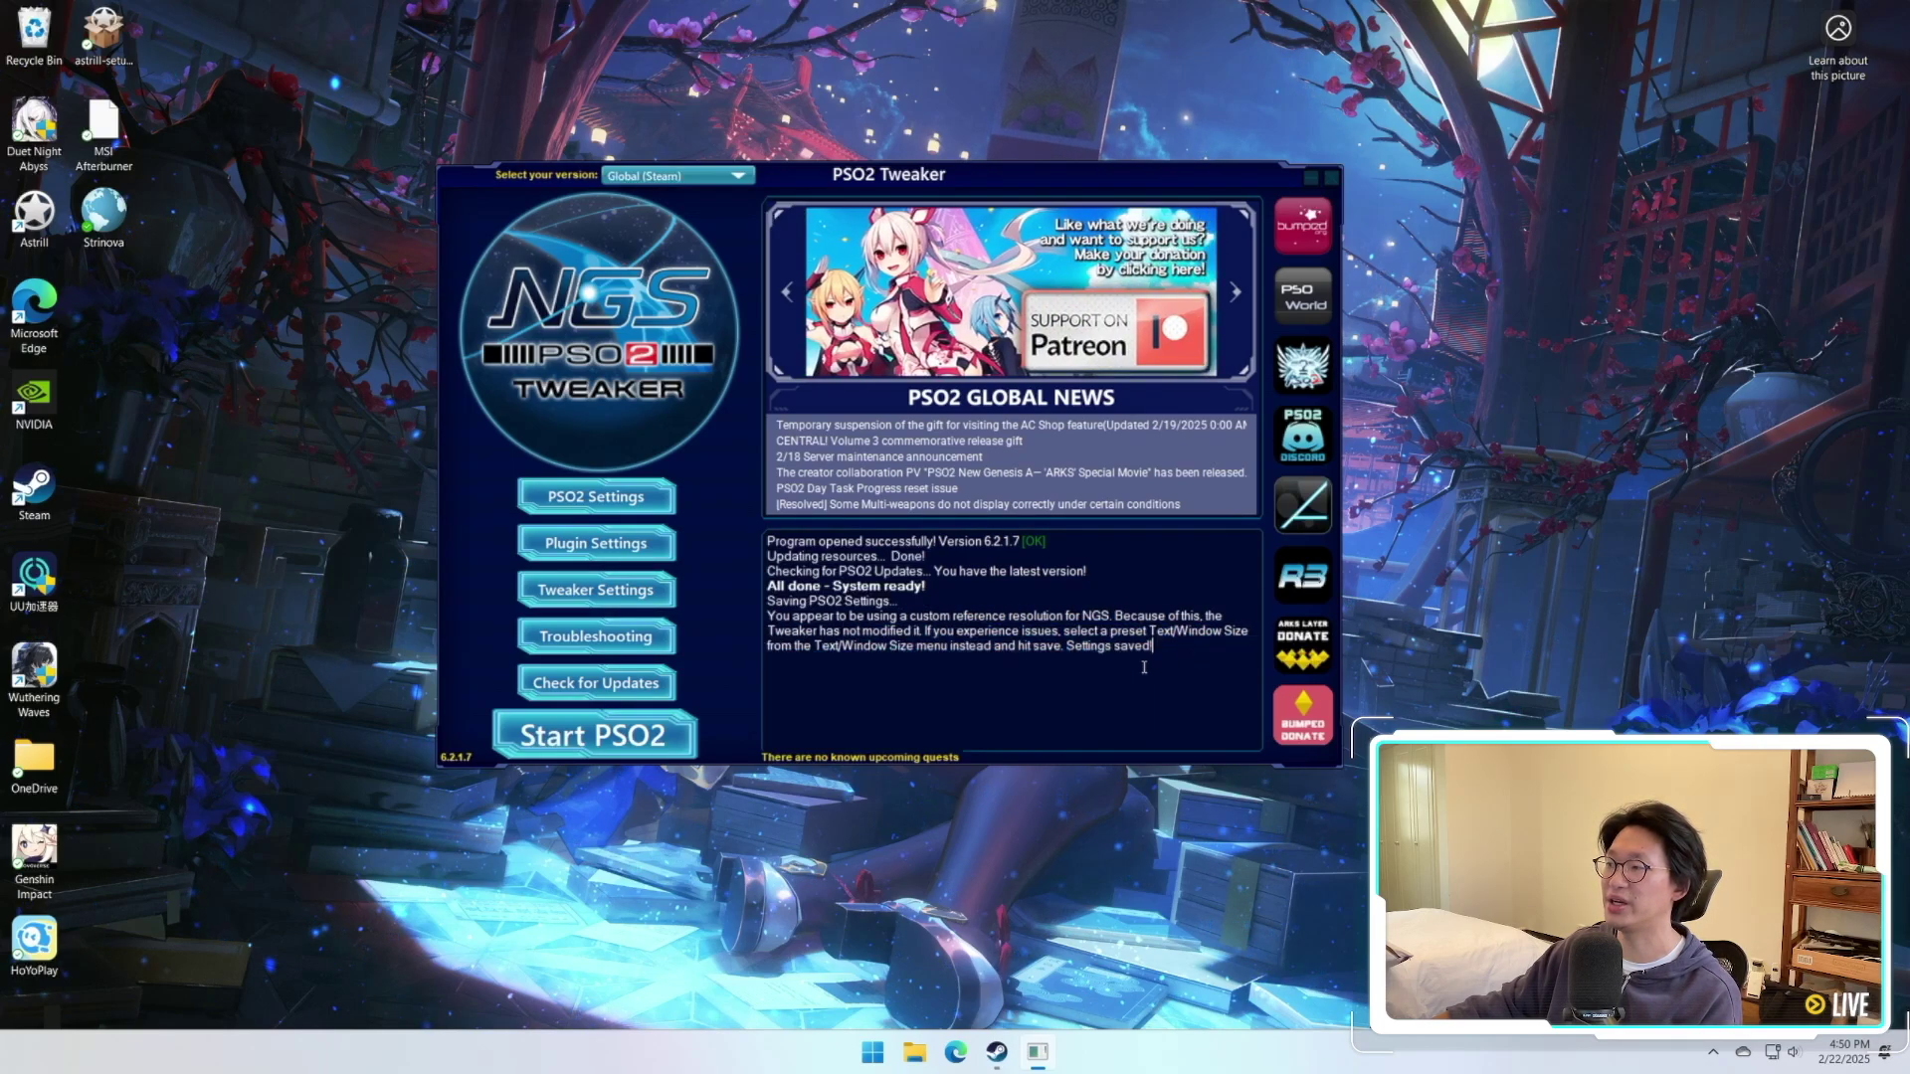
{"action": "left_click_drag", "start_coordinate": [1062, 646], "coordinate": [1168, 658]}
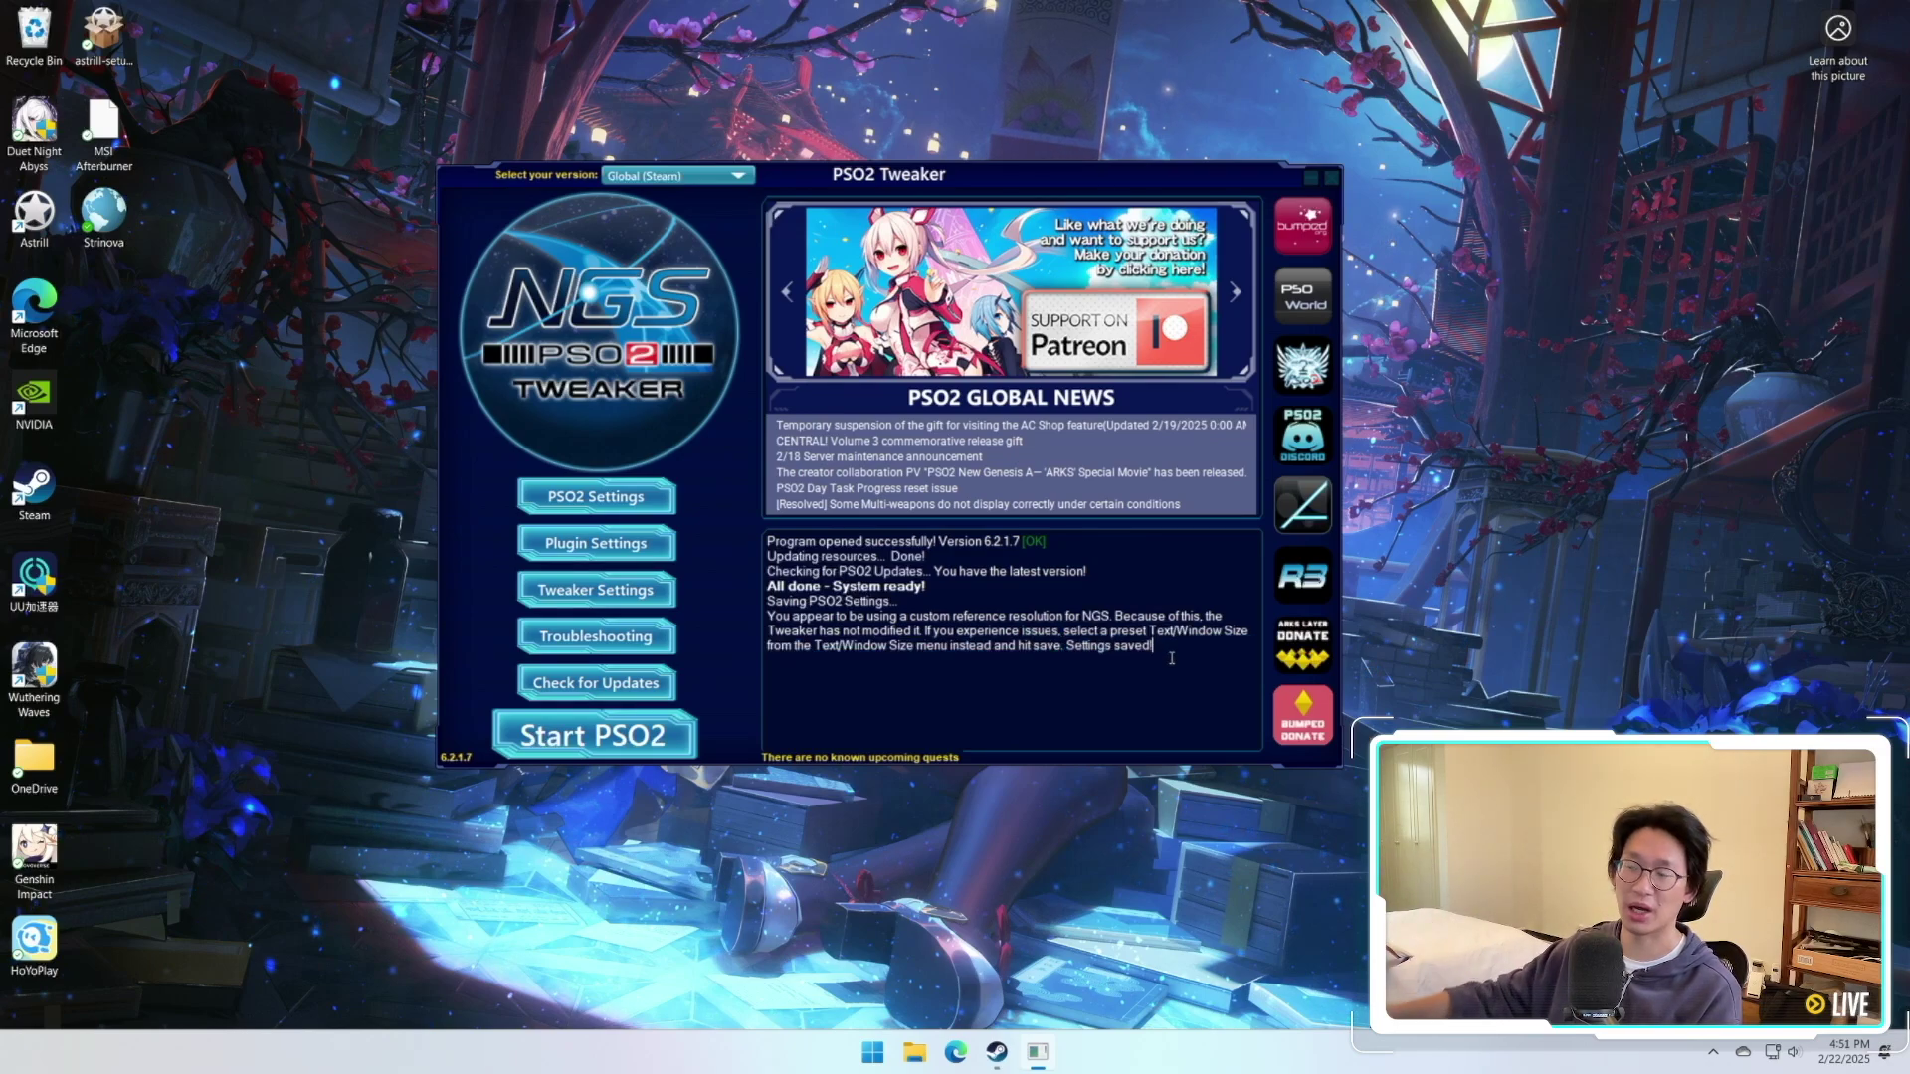
{"action": "left_click_drag", "start_coordinate": [1193, 648], "coordinate": [763, 545]}
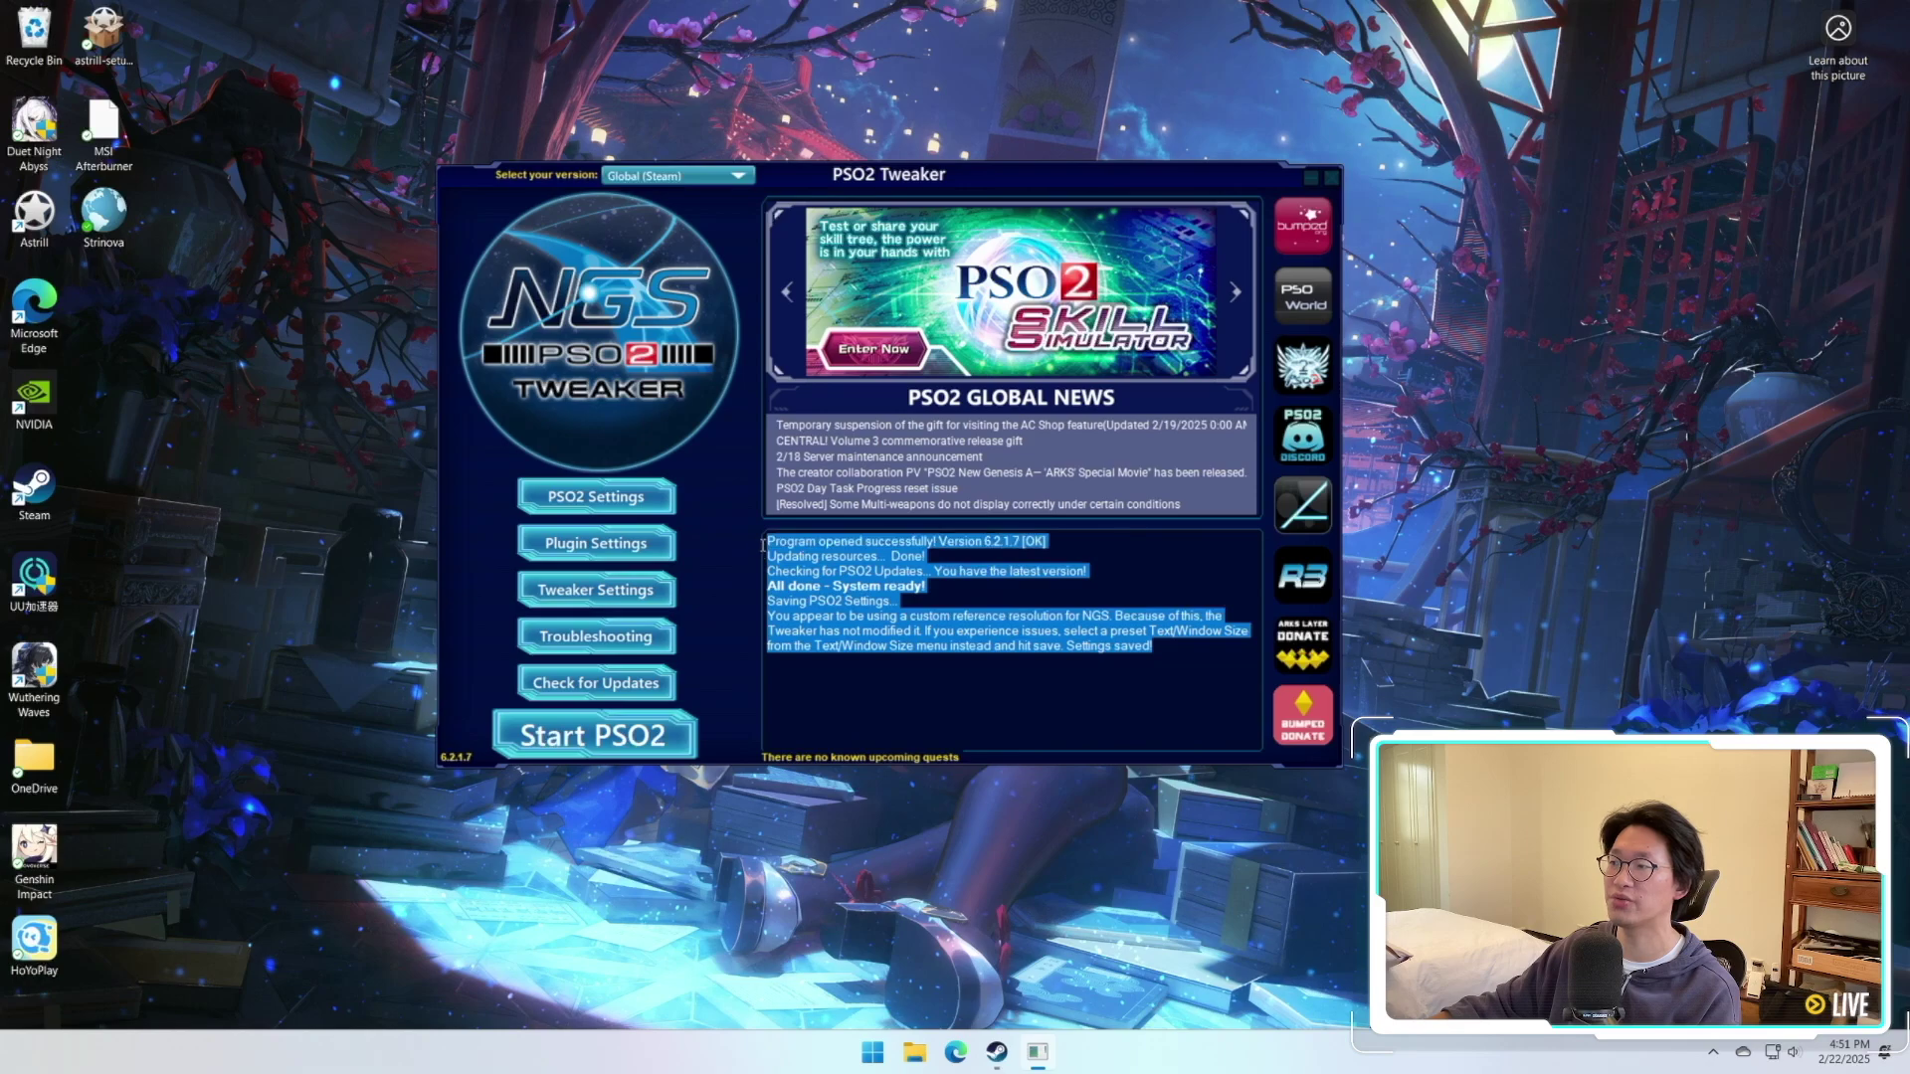
{"action": "left_click", "coordinate": [1035, 655]}
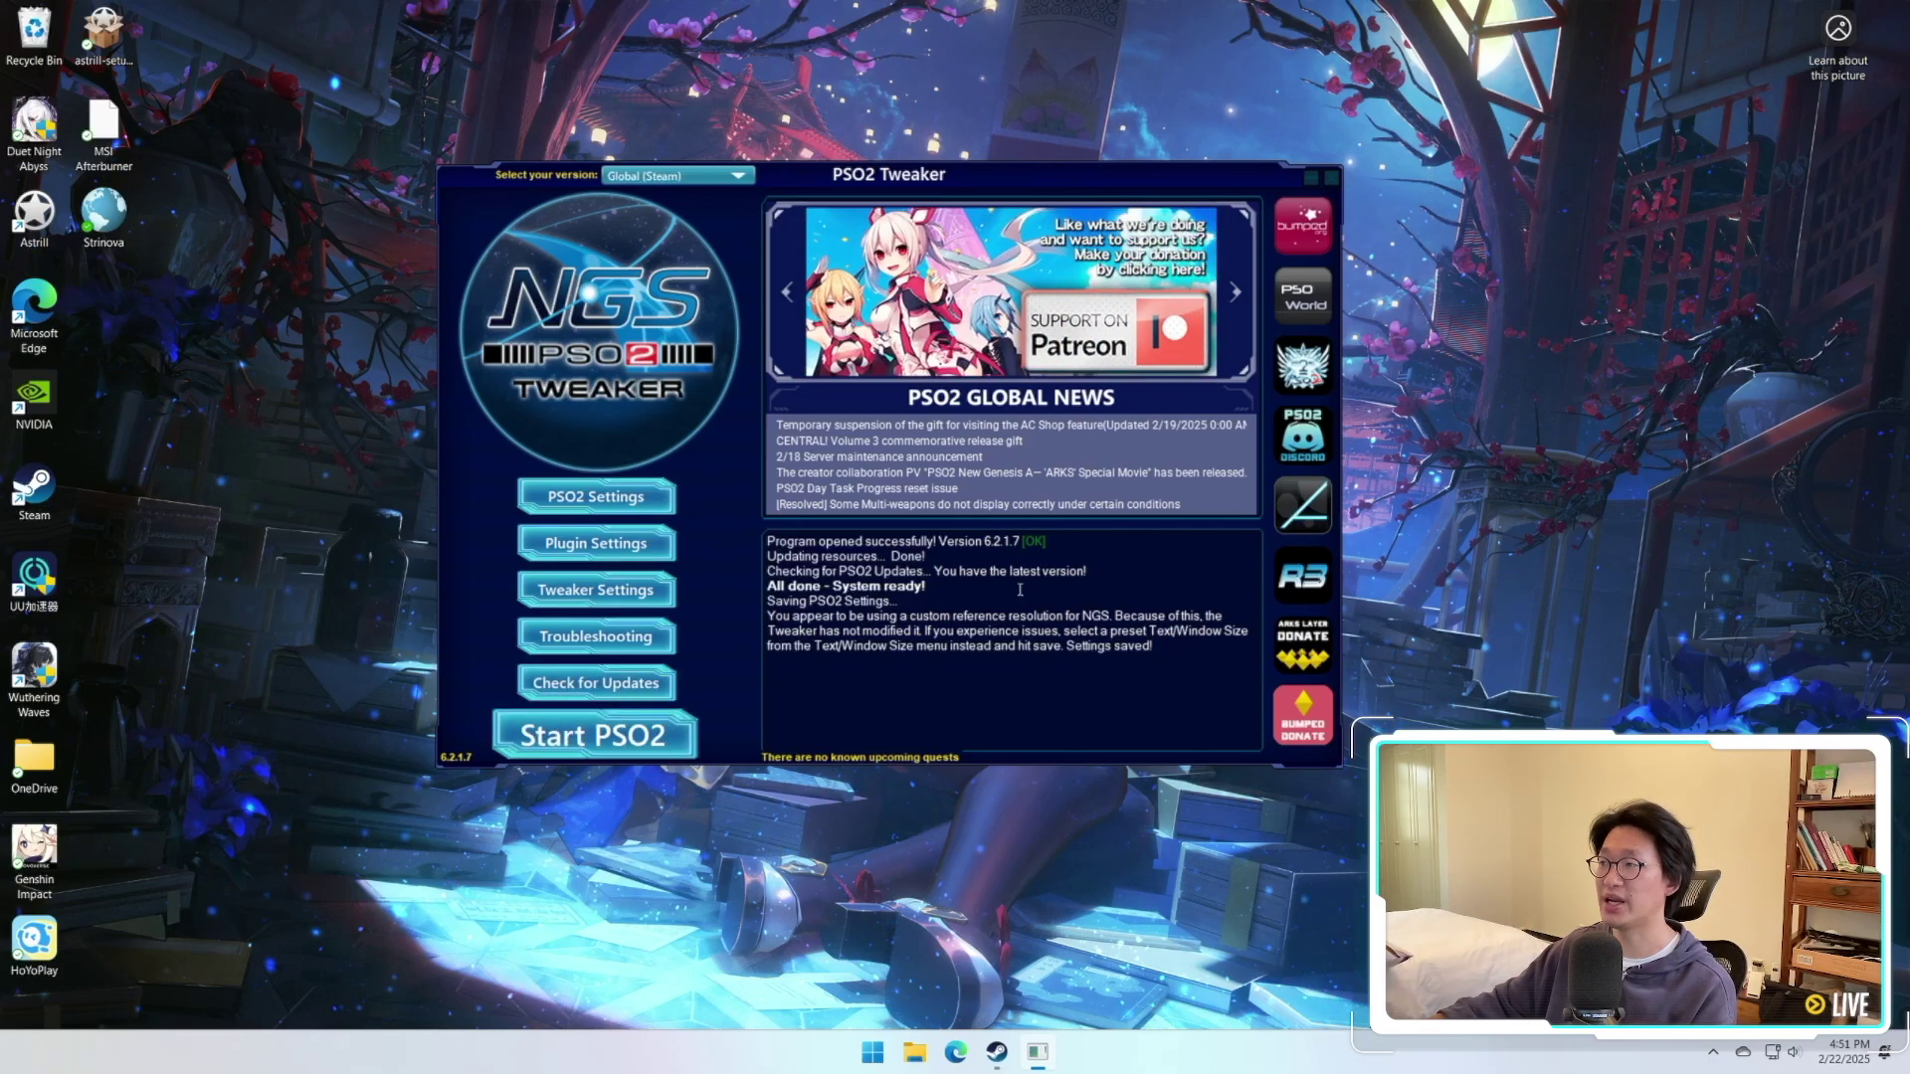
Close PSO2 Tweaker, then open and dismiss Steam's quick menu in the system tray.
{"action": "left_click", "coordinate": [1333, 178]}
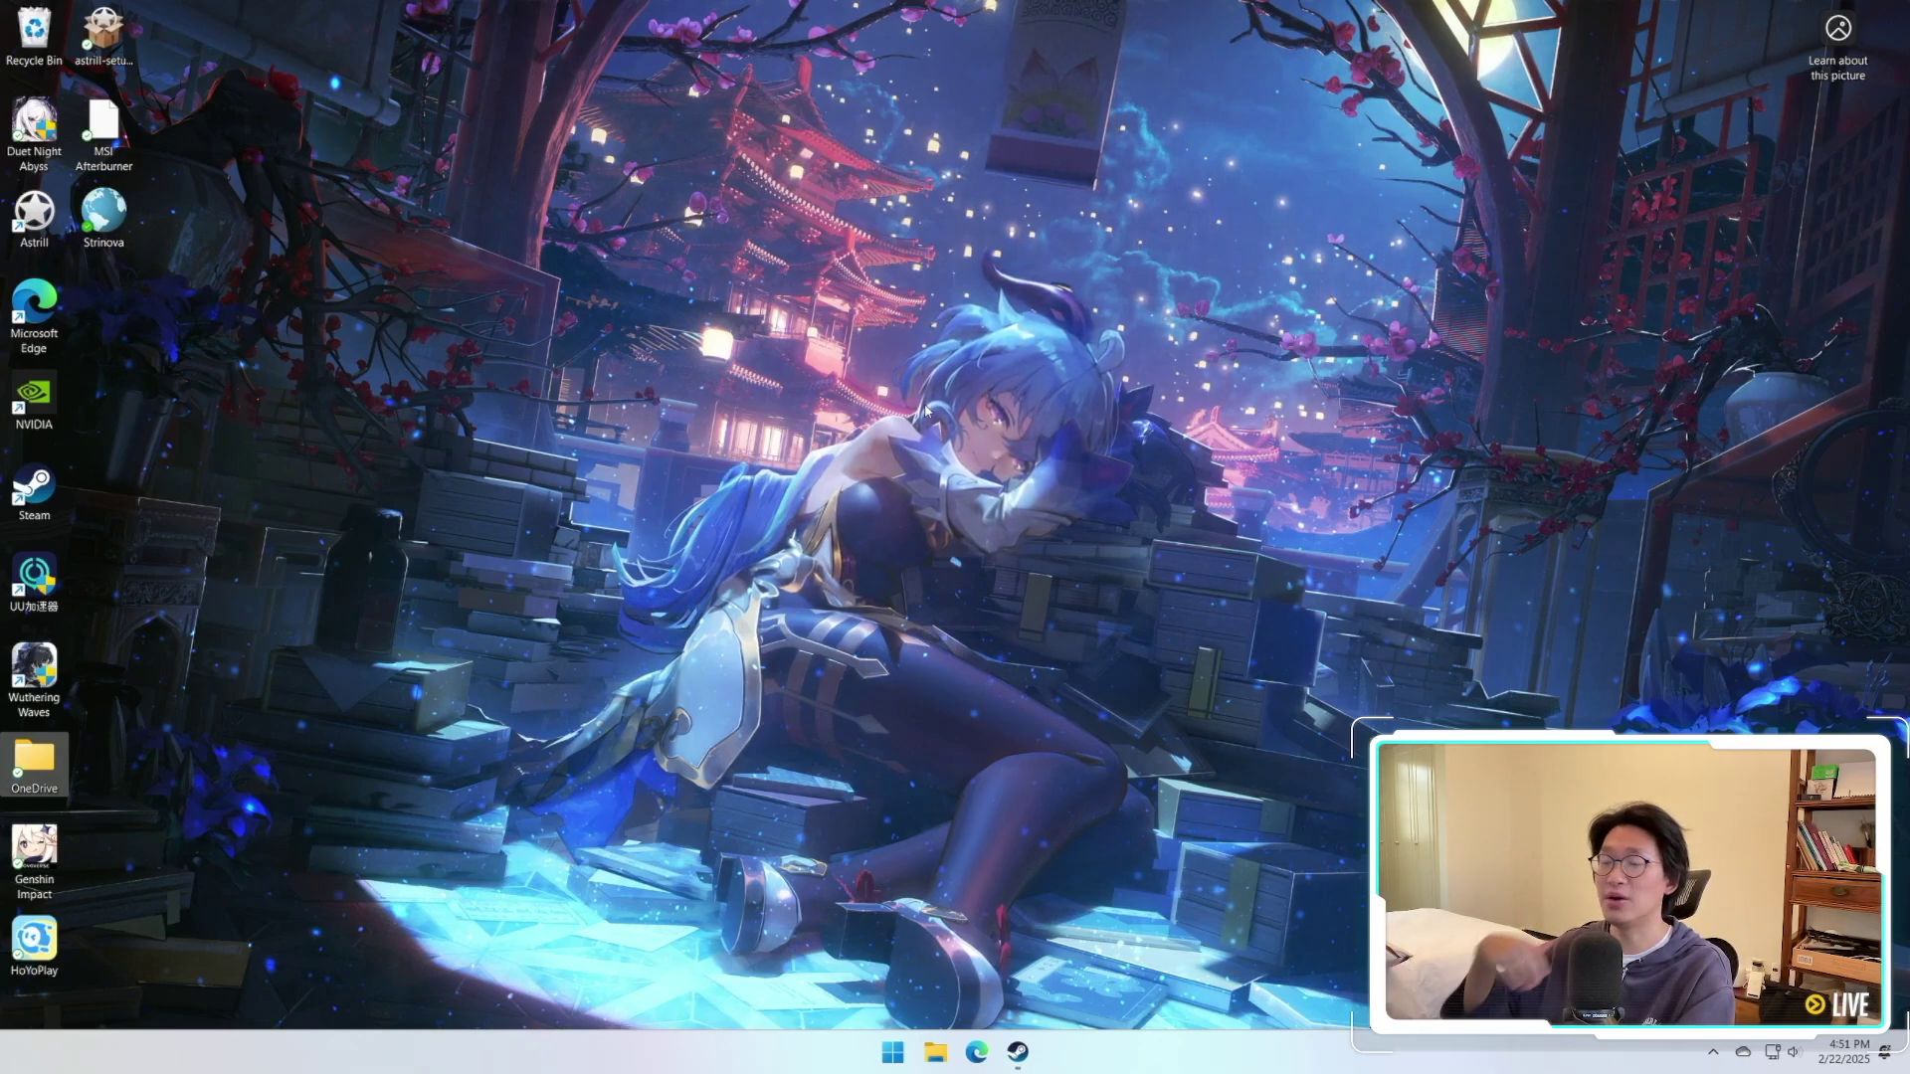
{"action": "left_click", "coordinate": [1712, 1052]}
{"action": "right_click", "coordinate": [1736, 990]}
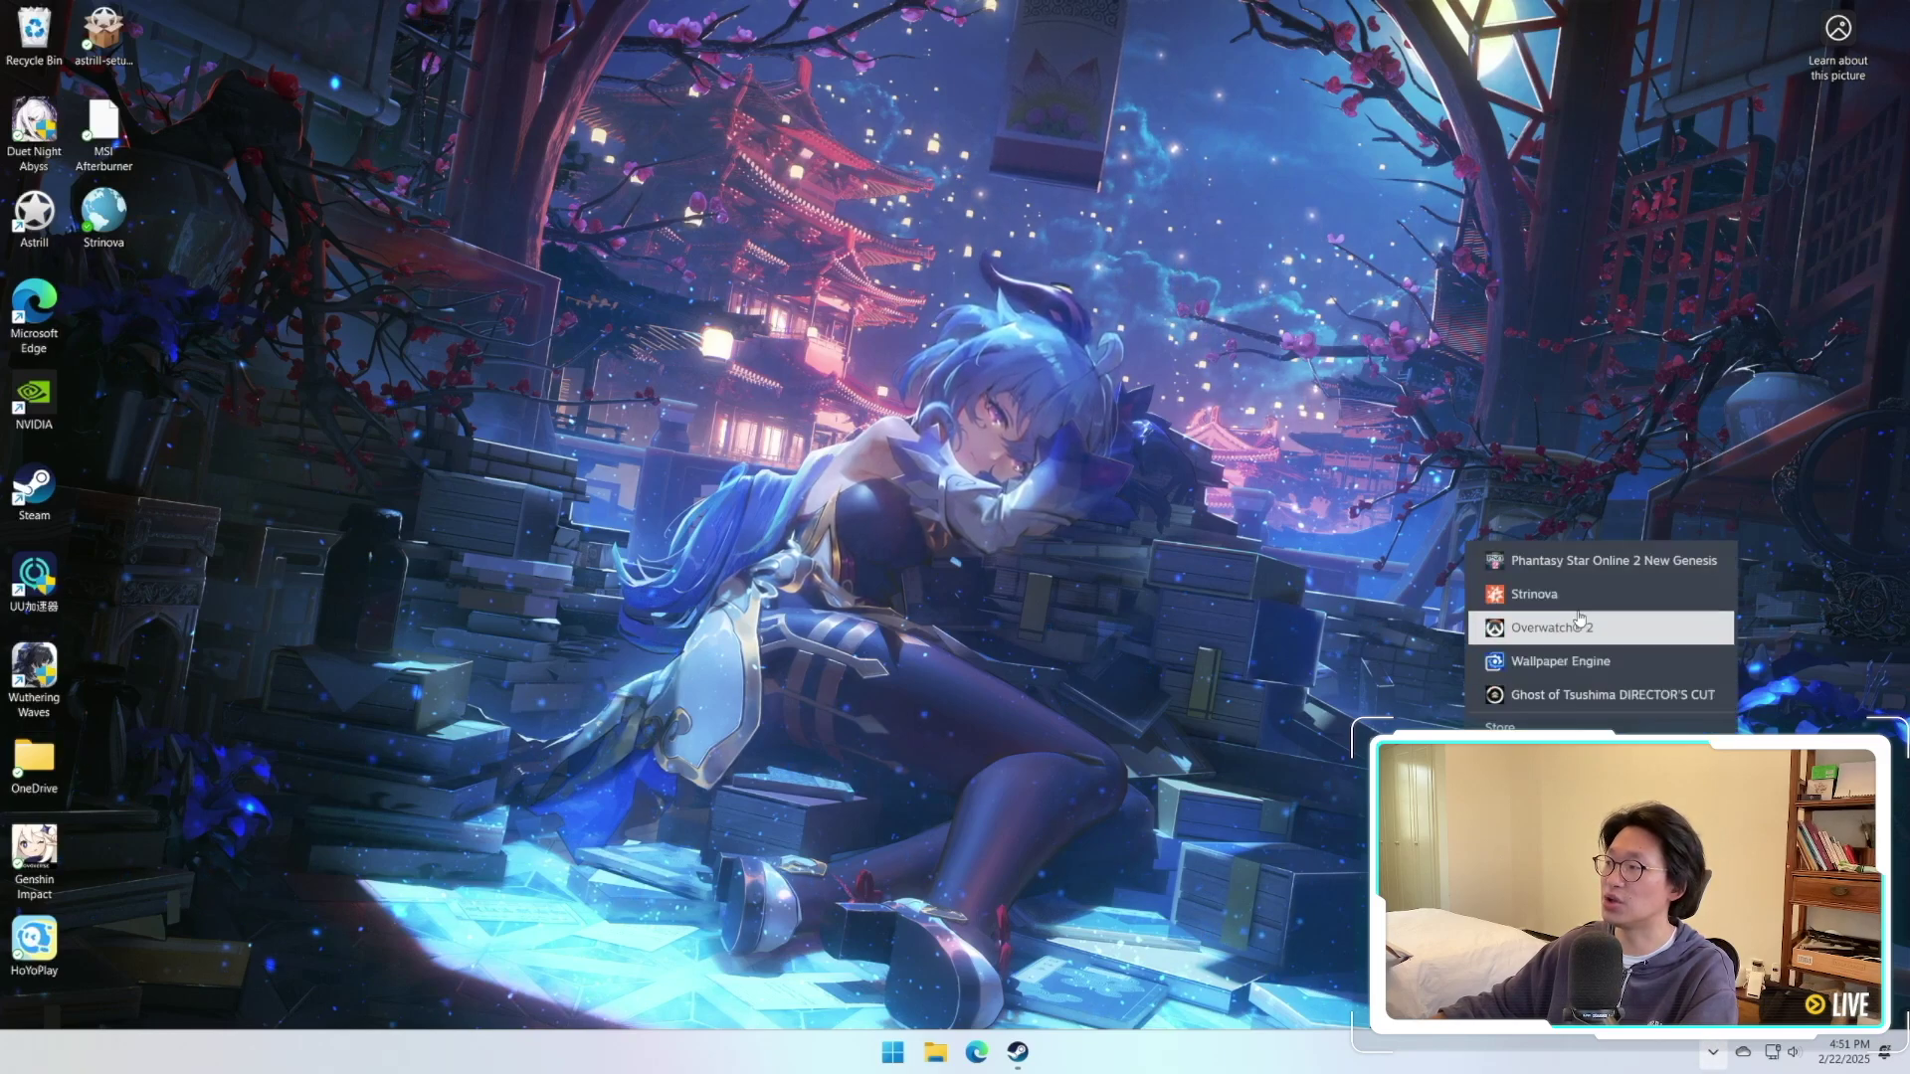
{"action": "left_click", "coordinate": [1149, 642]}
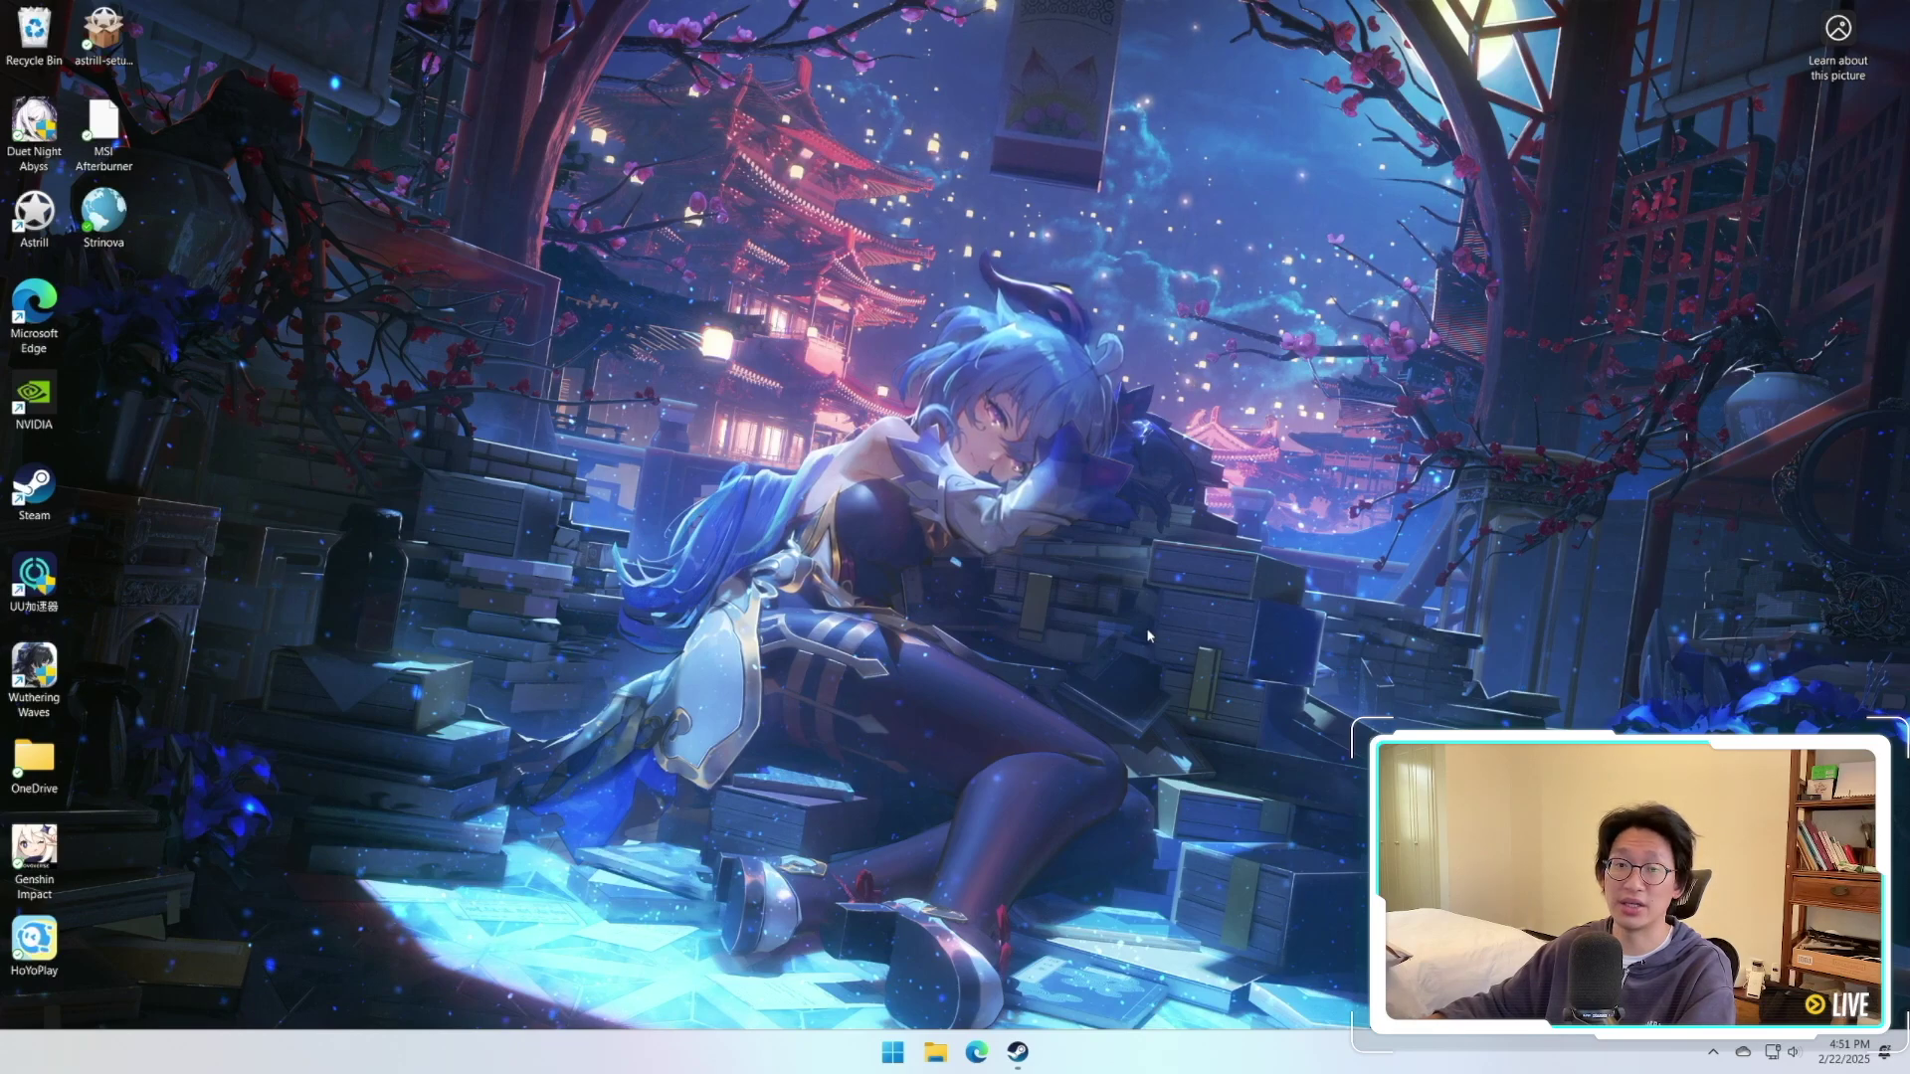